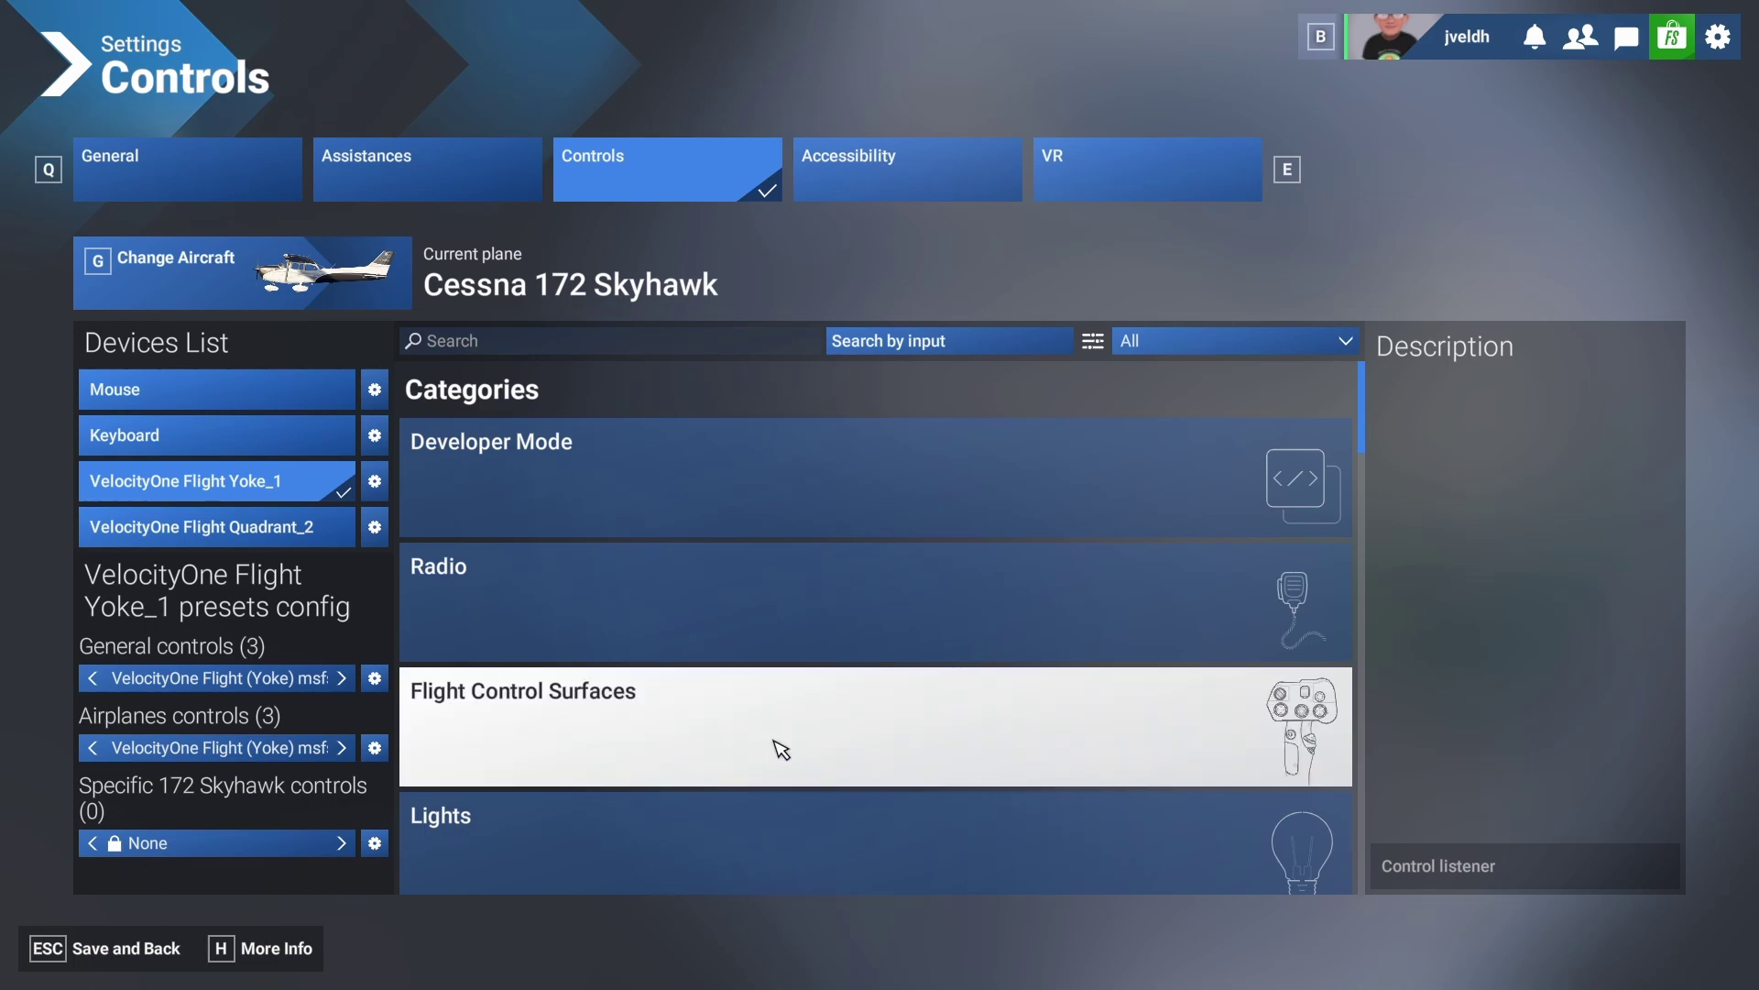
View the yoke's control list filtered in turn by Assigned, Unassigned, Digital, Analog and Aircraft Category.
click(1190, 343)
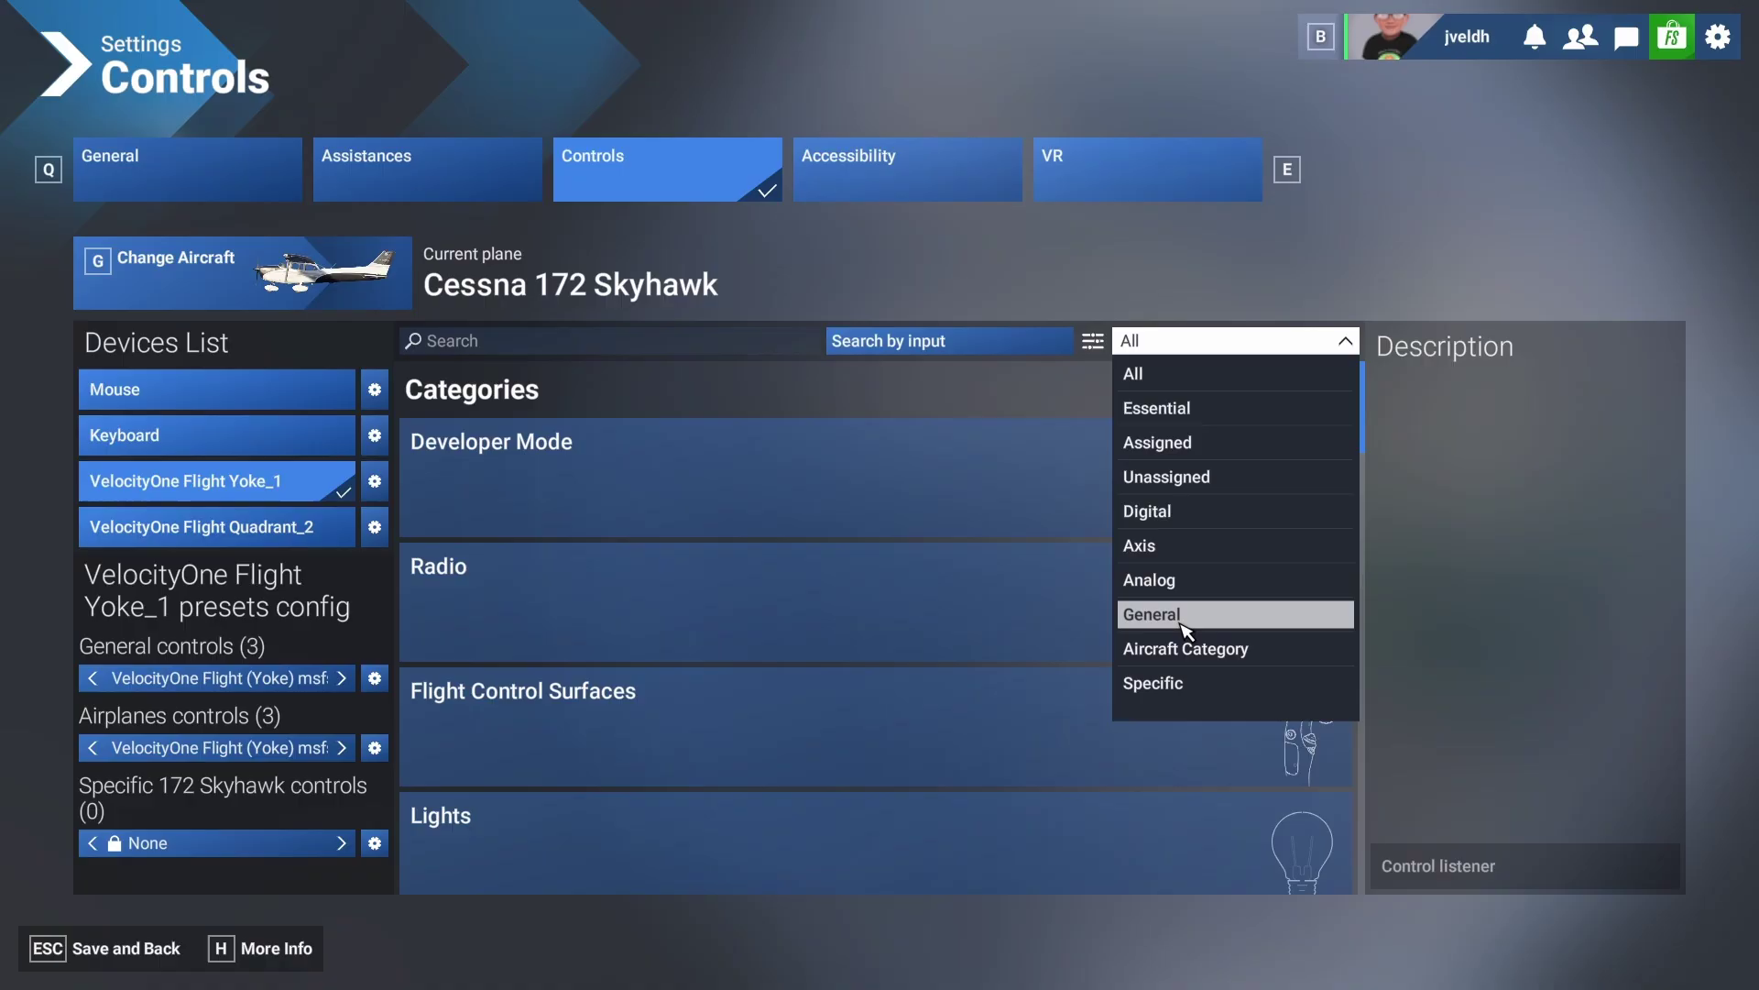
click(1139, 443)
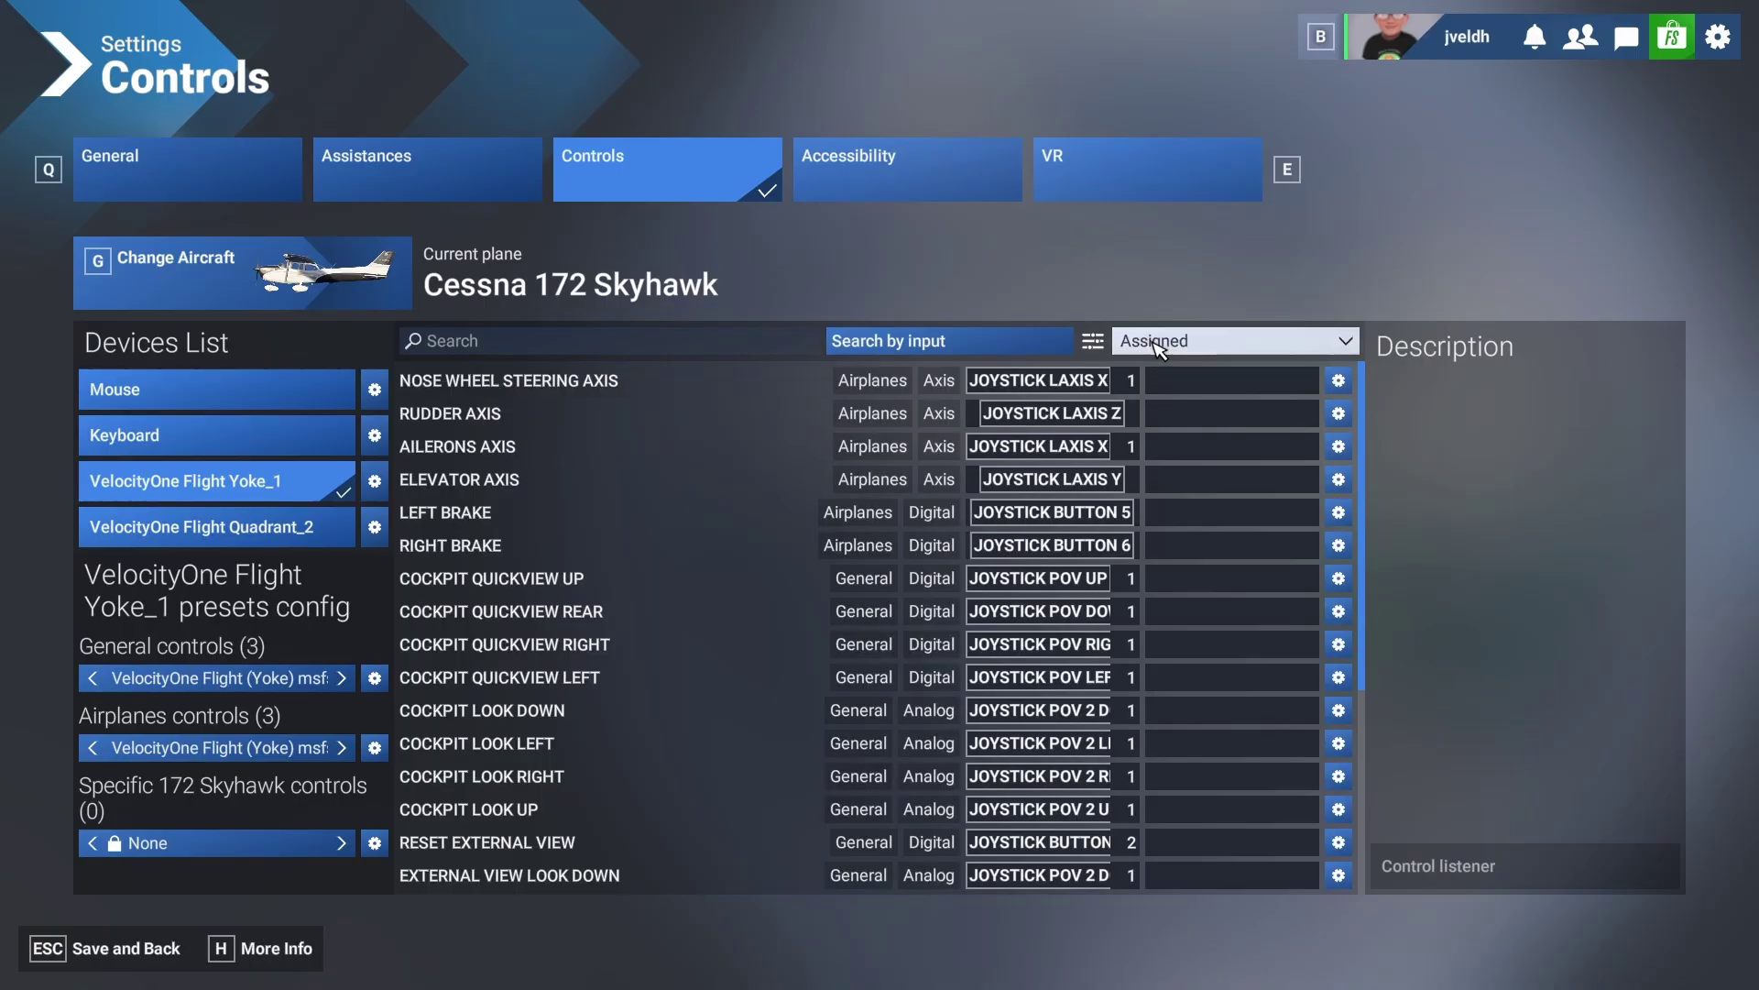
click(1162, 341)
click(1158, 477)
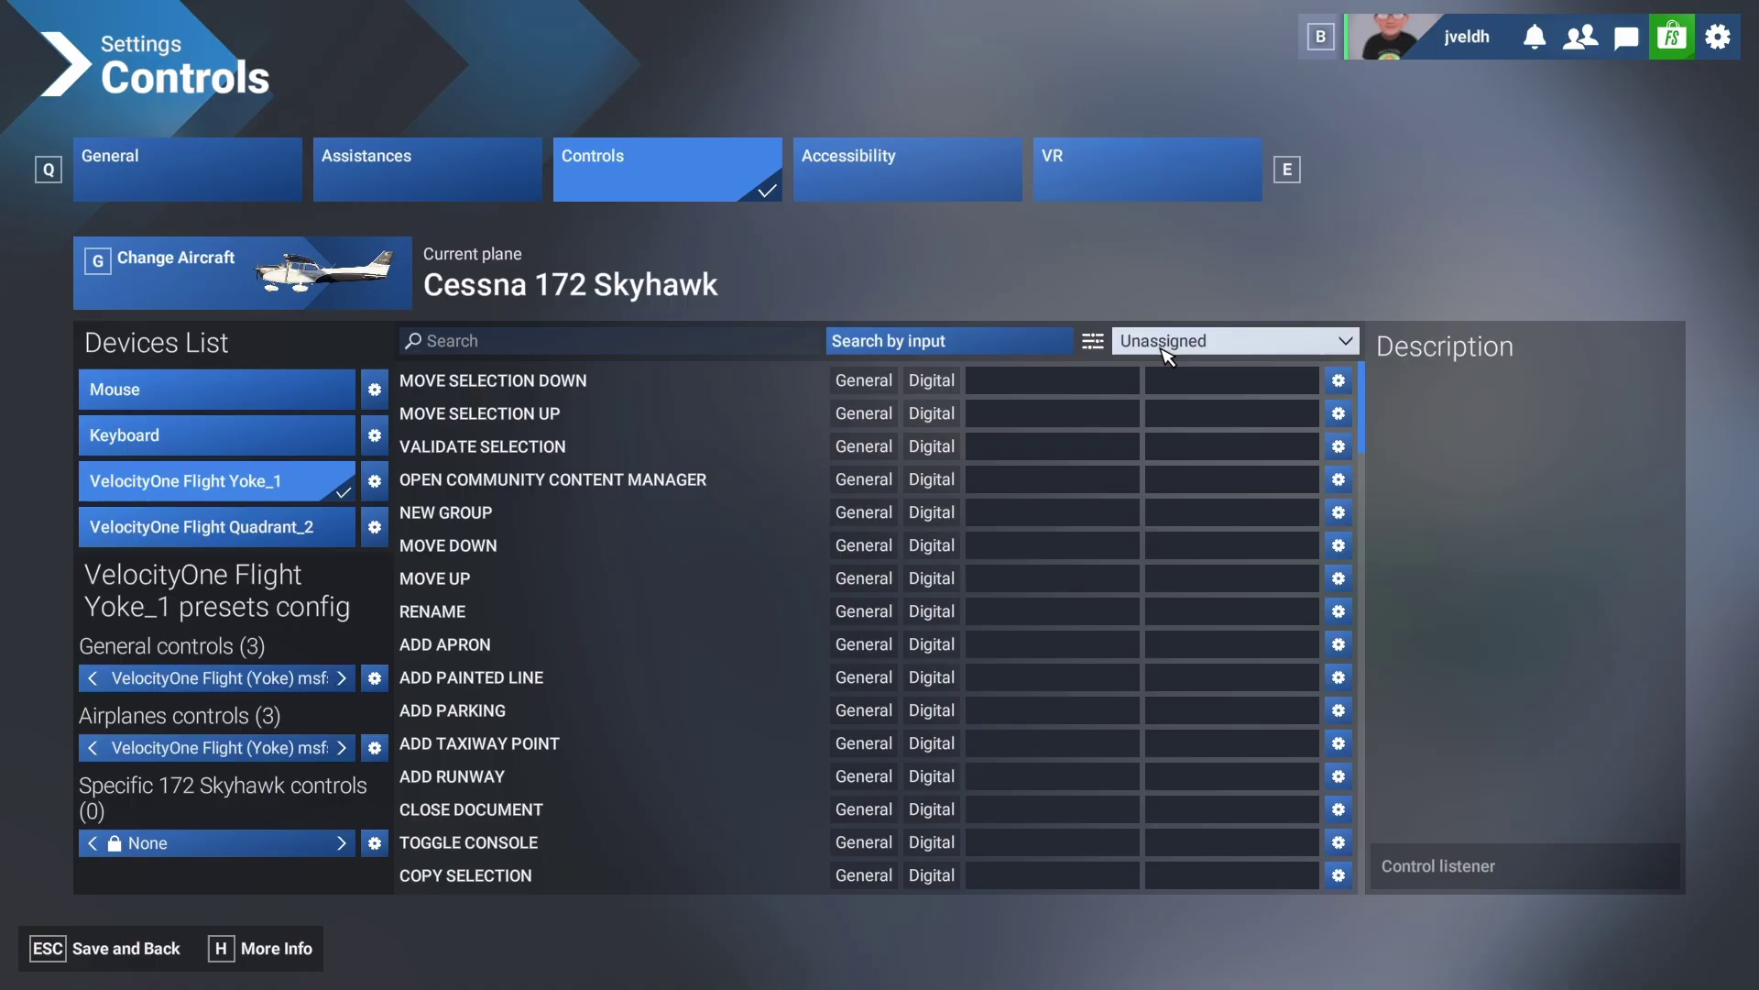
click(1166, 348)
click(1166, 507)
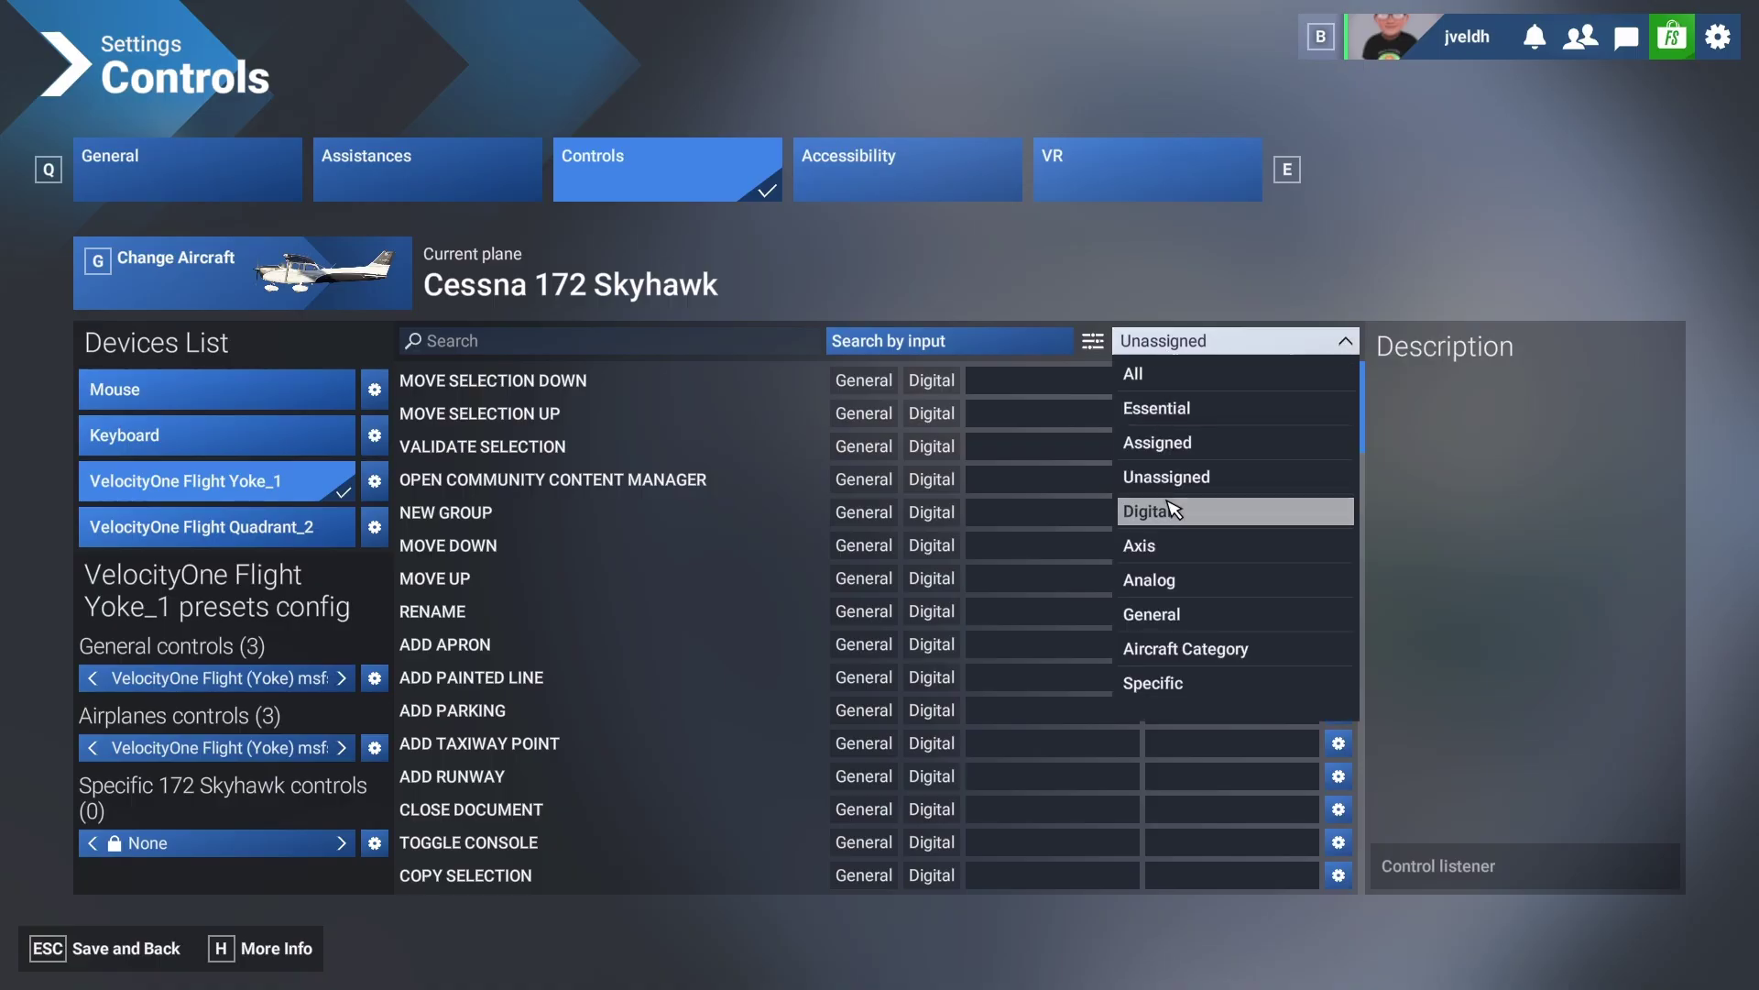
click(1178, 343)
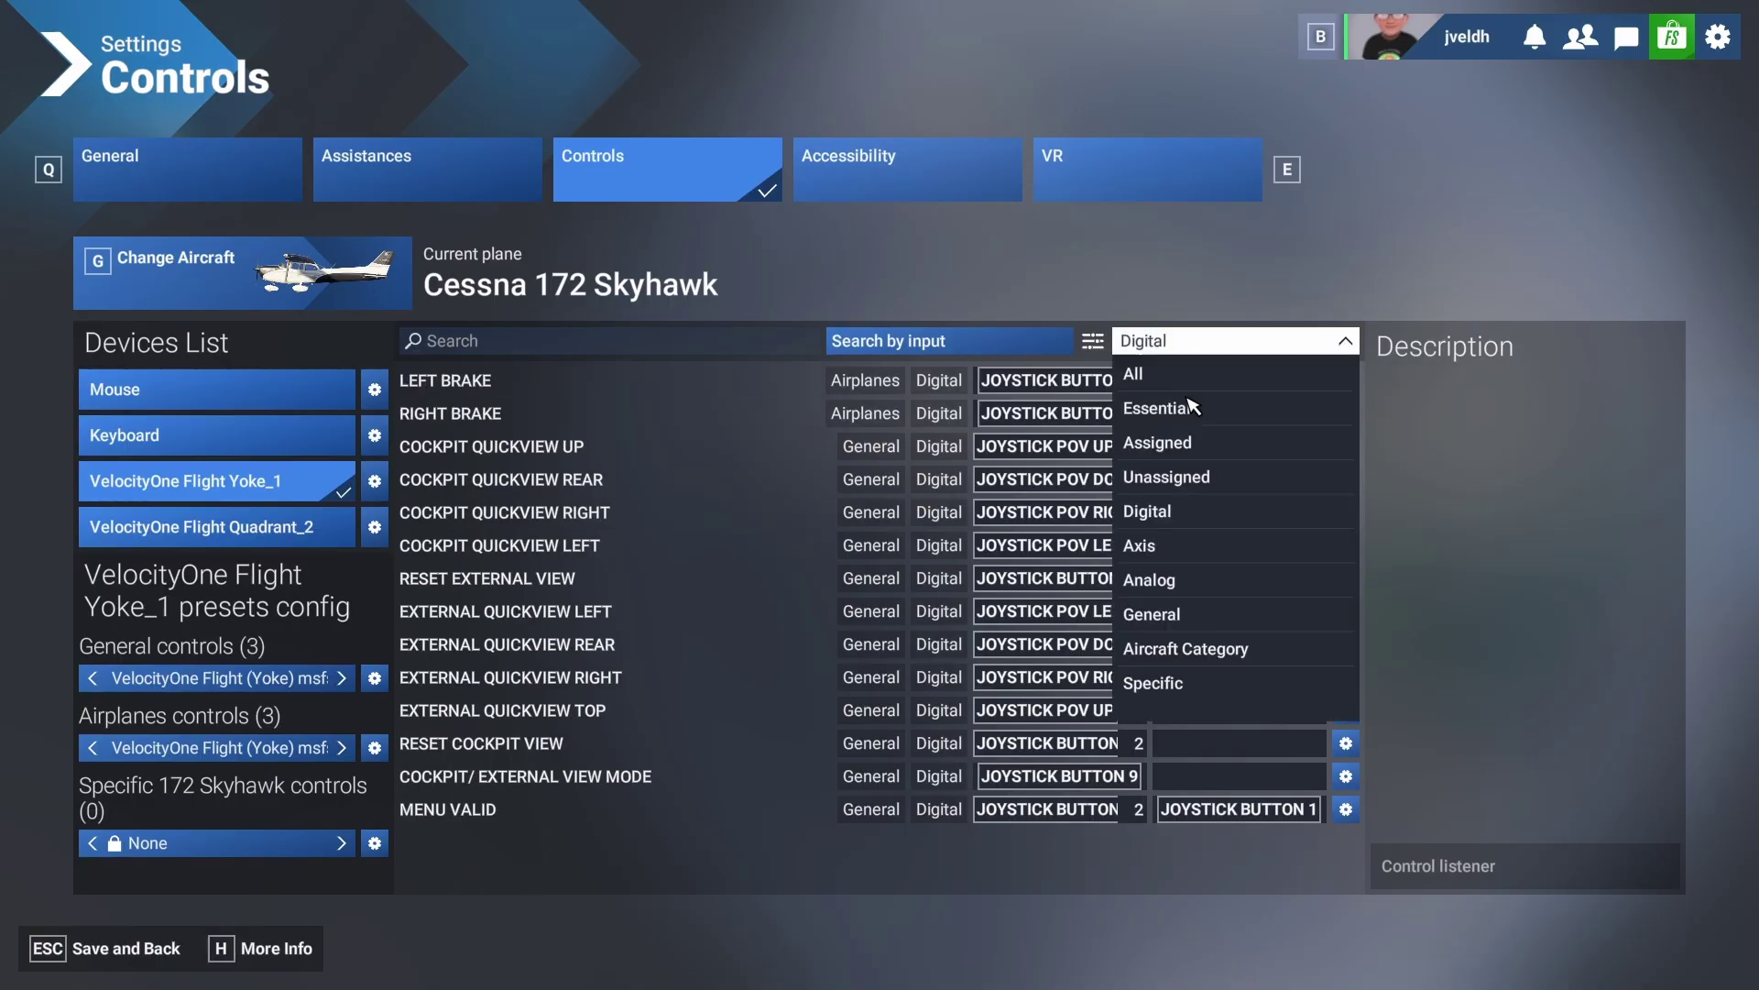
click(1139, 592)
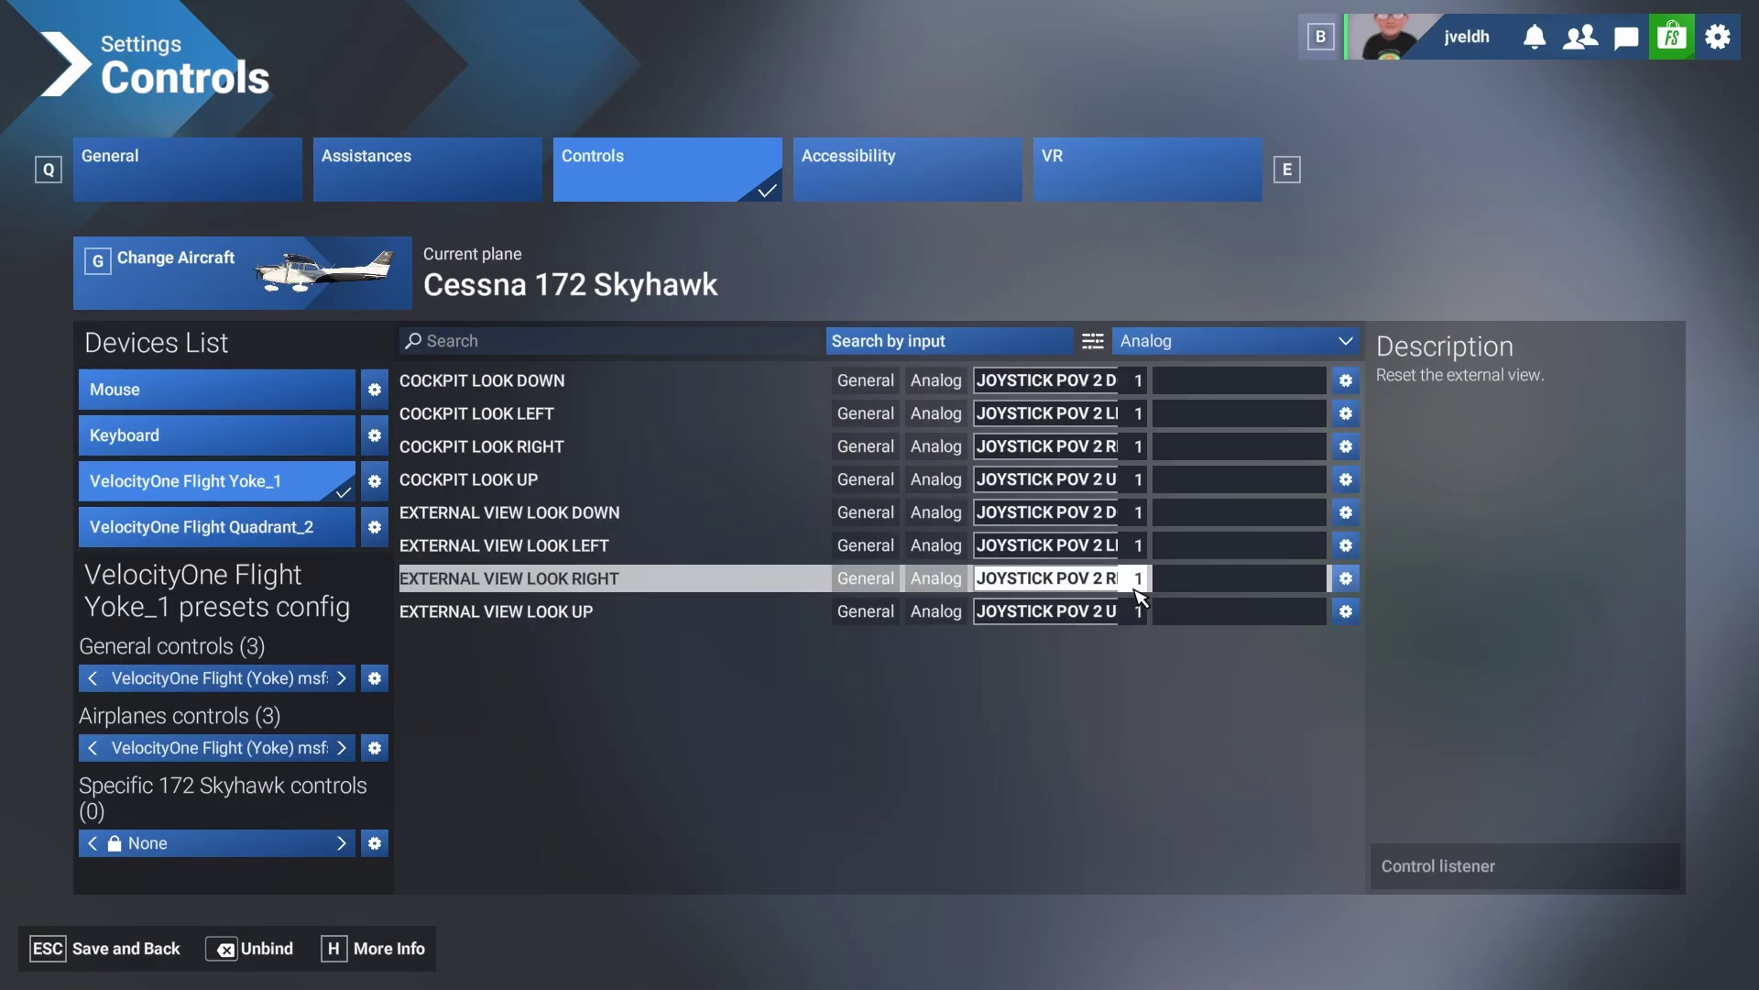
click(1178, 342)
click(1195, 648)
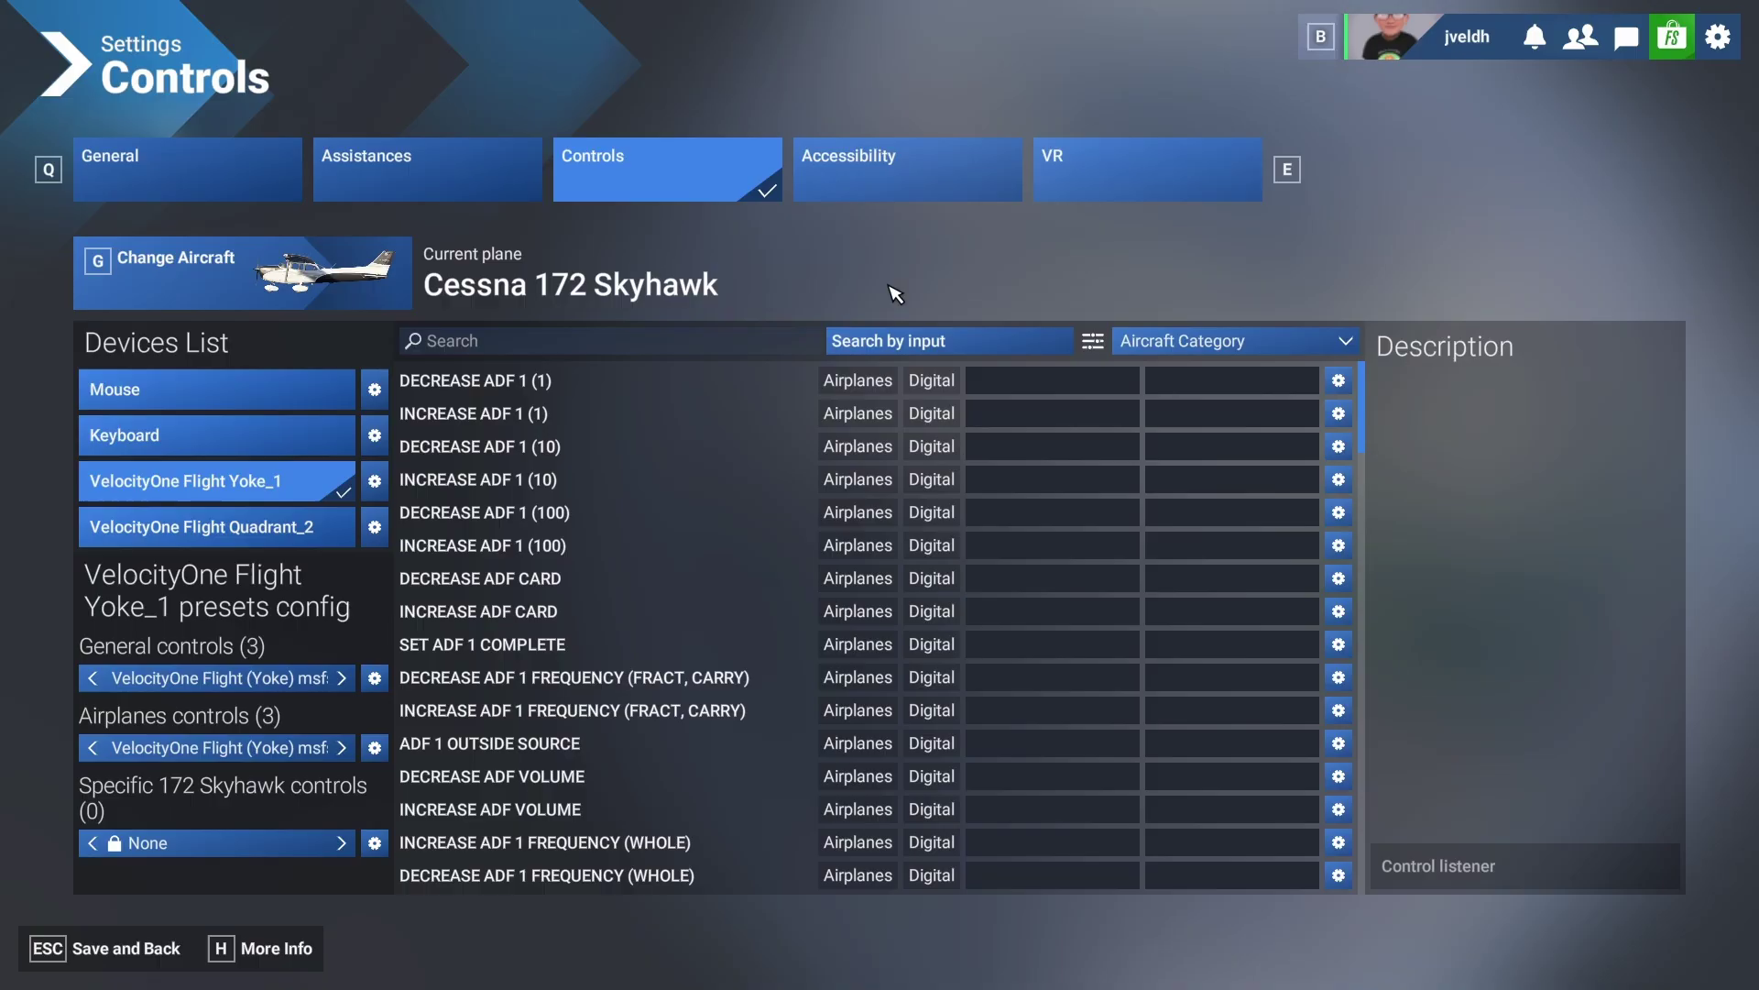
Start exporting the General controls preset of VelocityOne Flight Yoke_1.
click(376, 484)
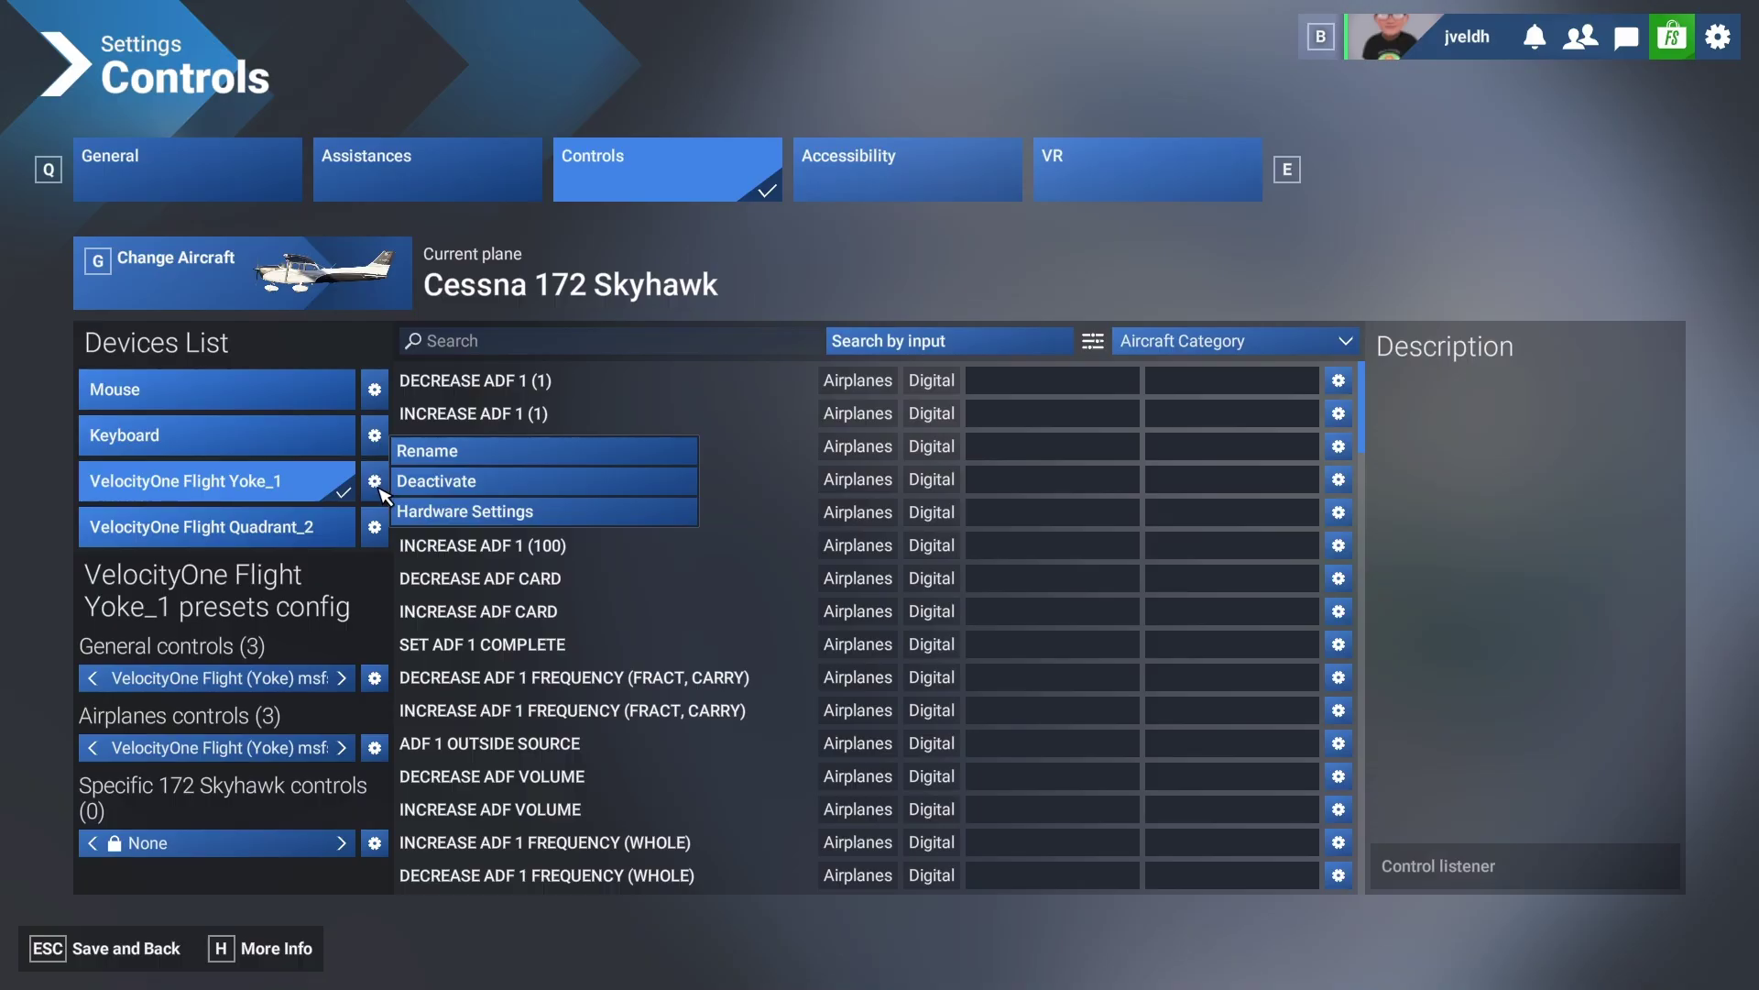
click(378, 658)
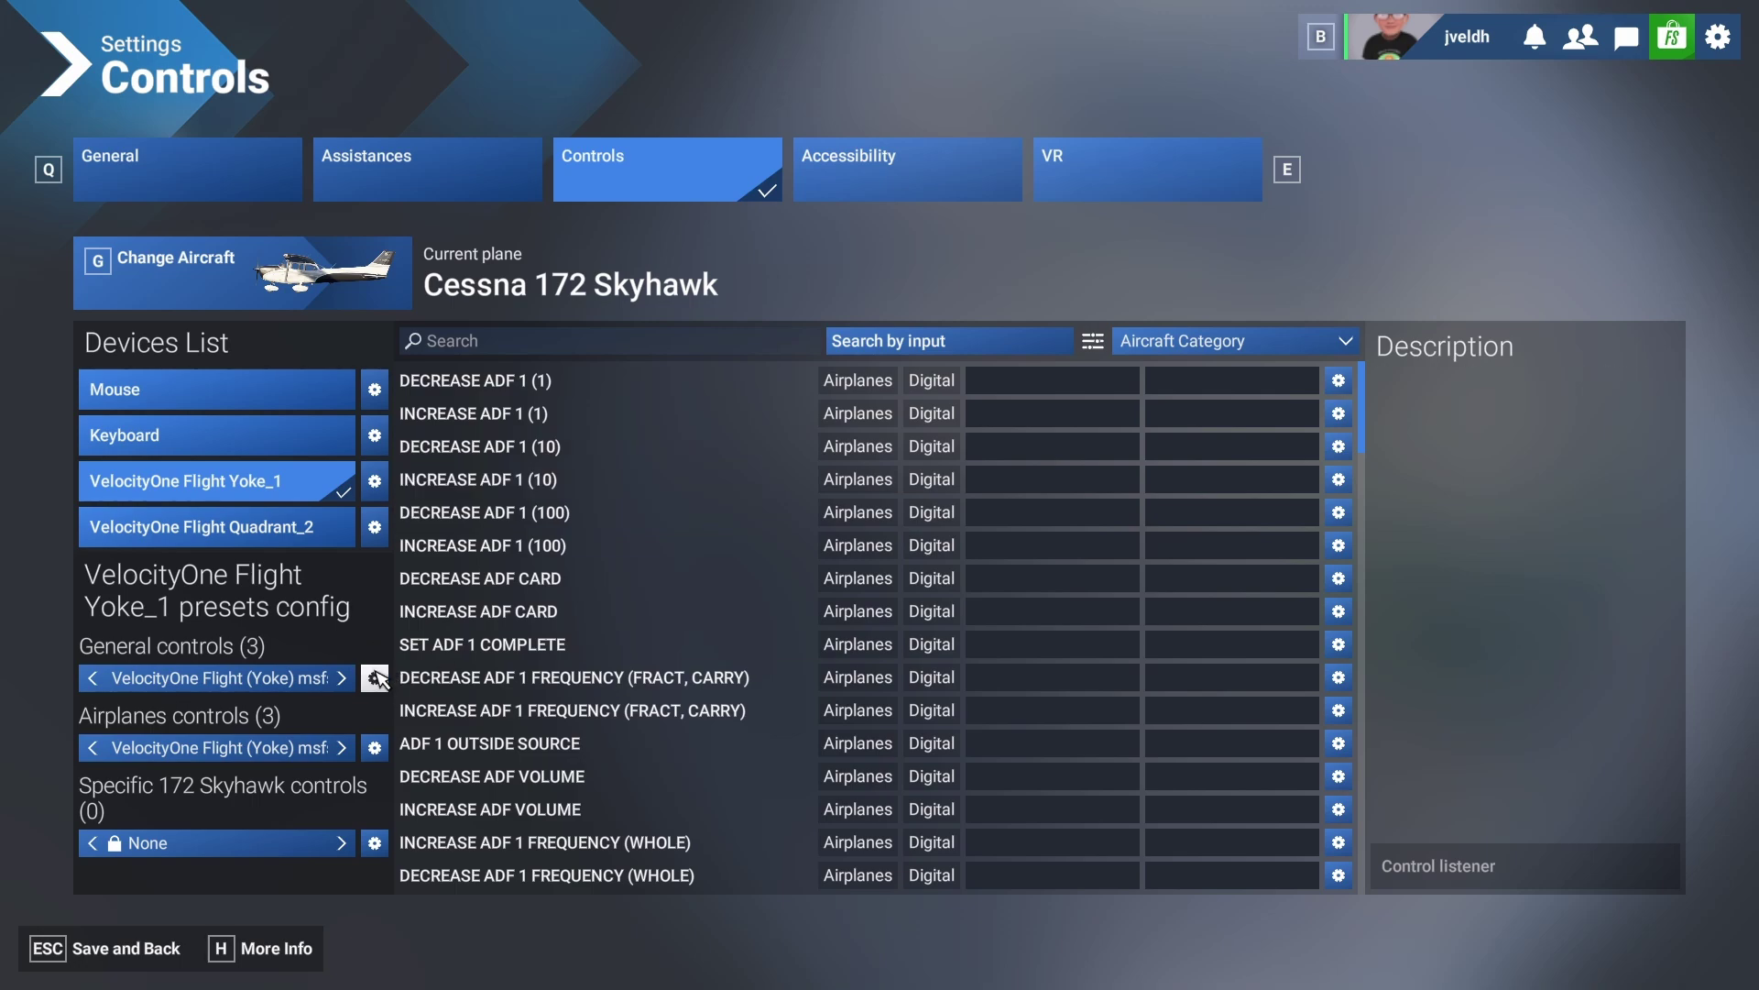
click(375, 678)
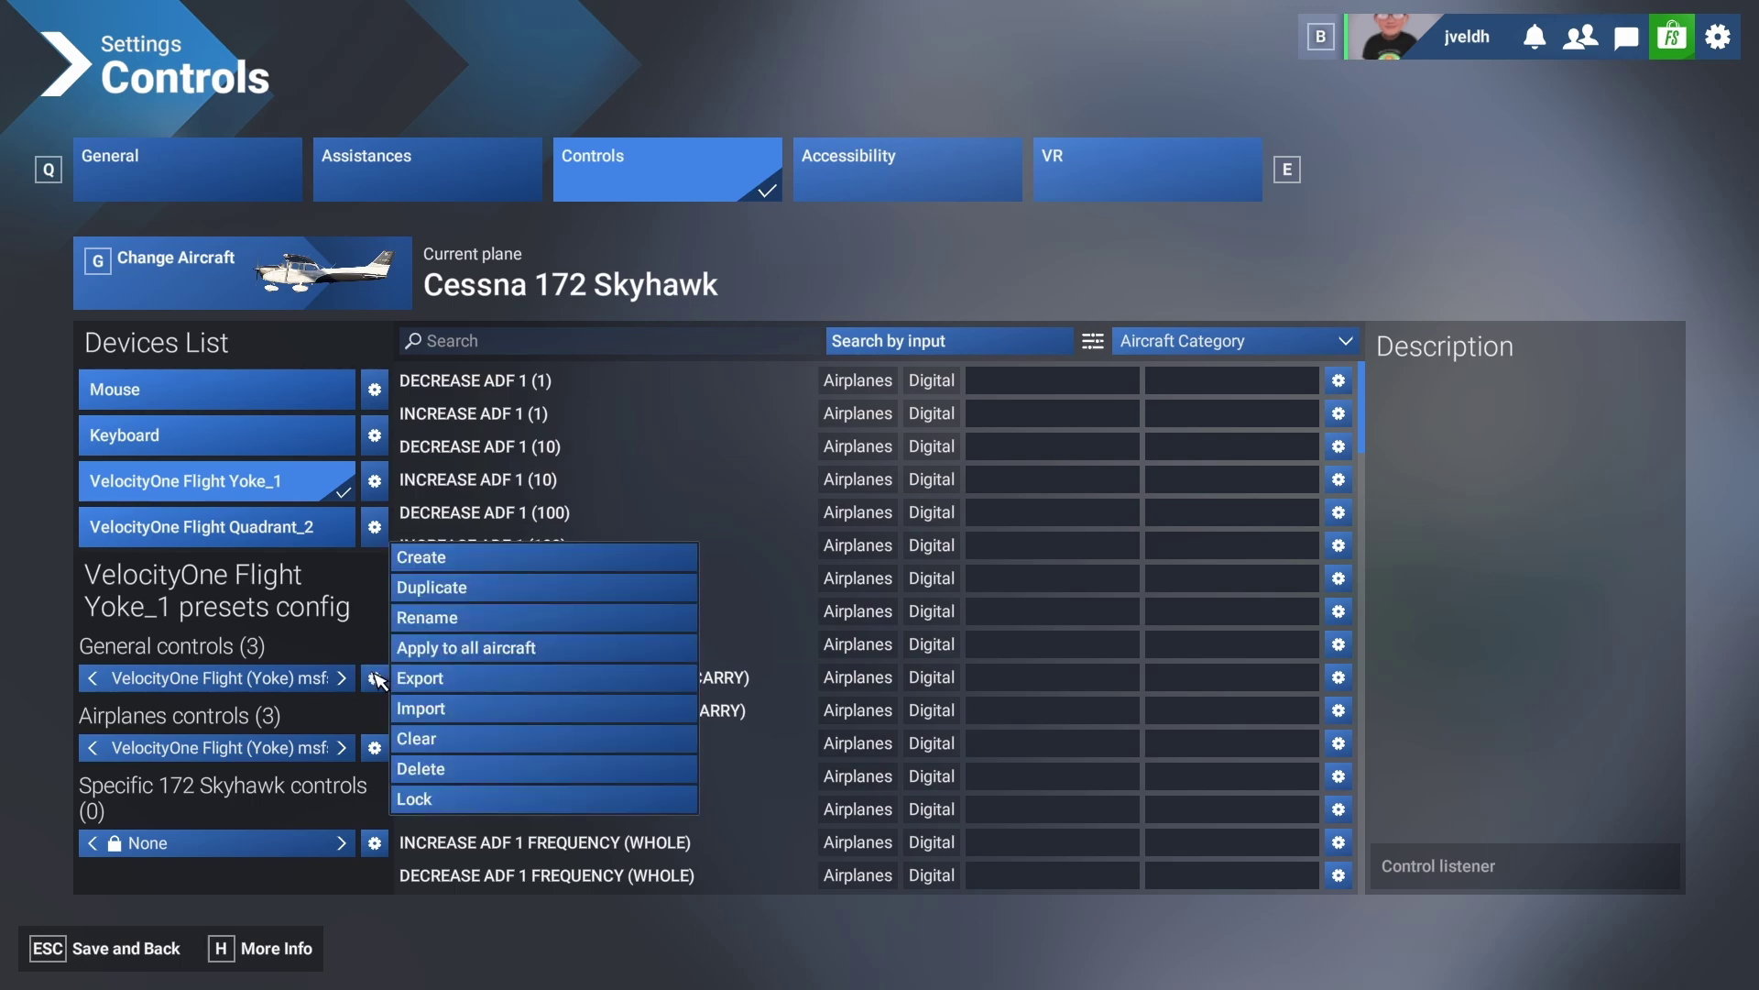
click(438, 685)
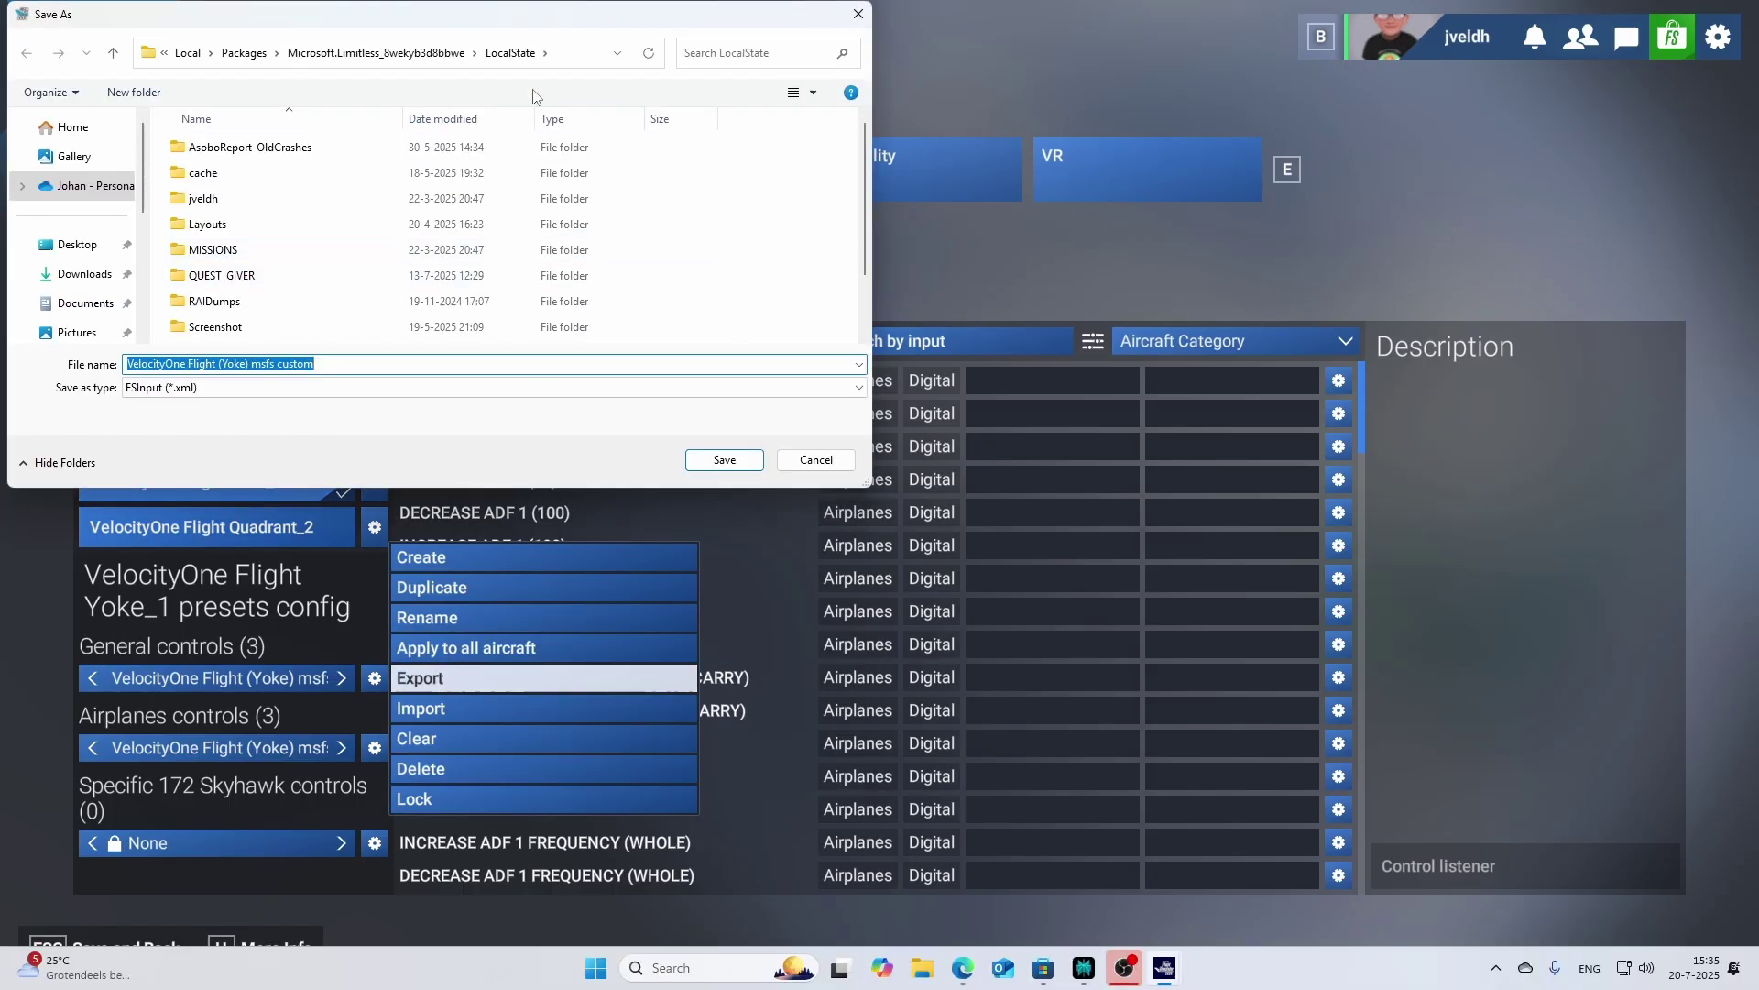
Change the save location for the exported preset to the root of the C: drive.
click(575, 57)
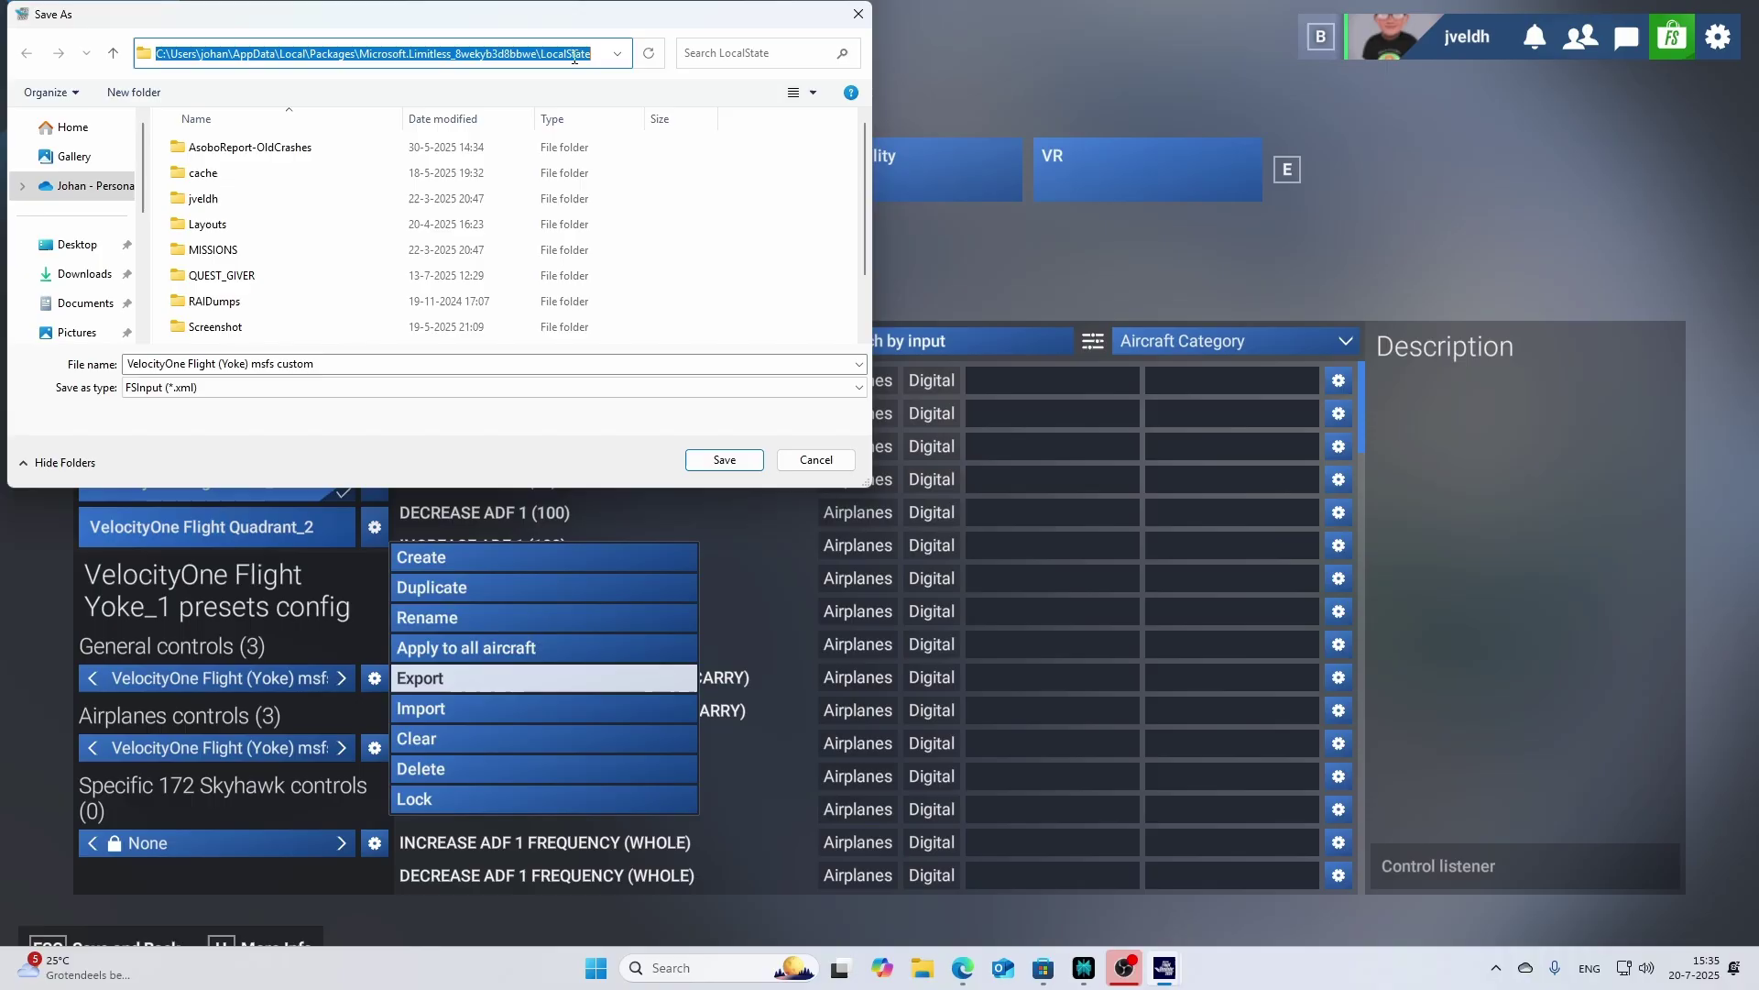
click(492, 52)
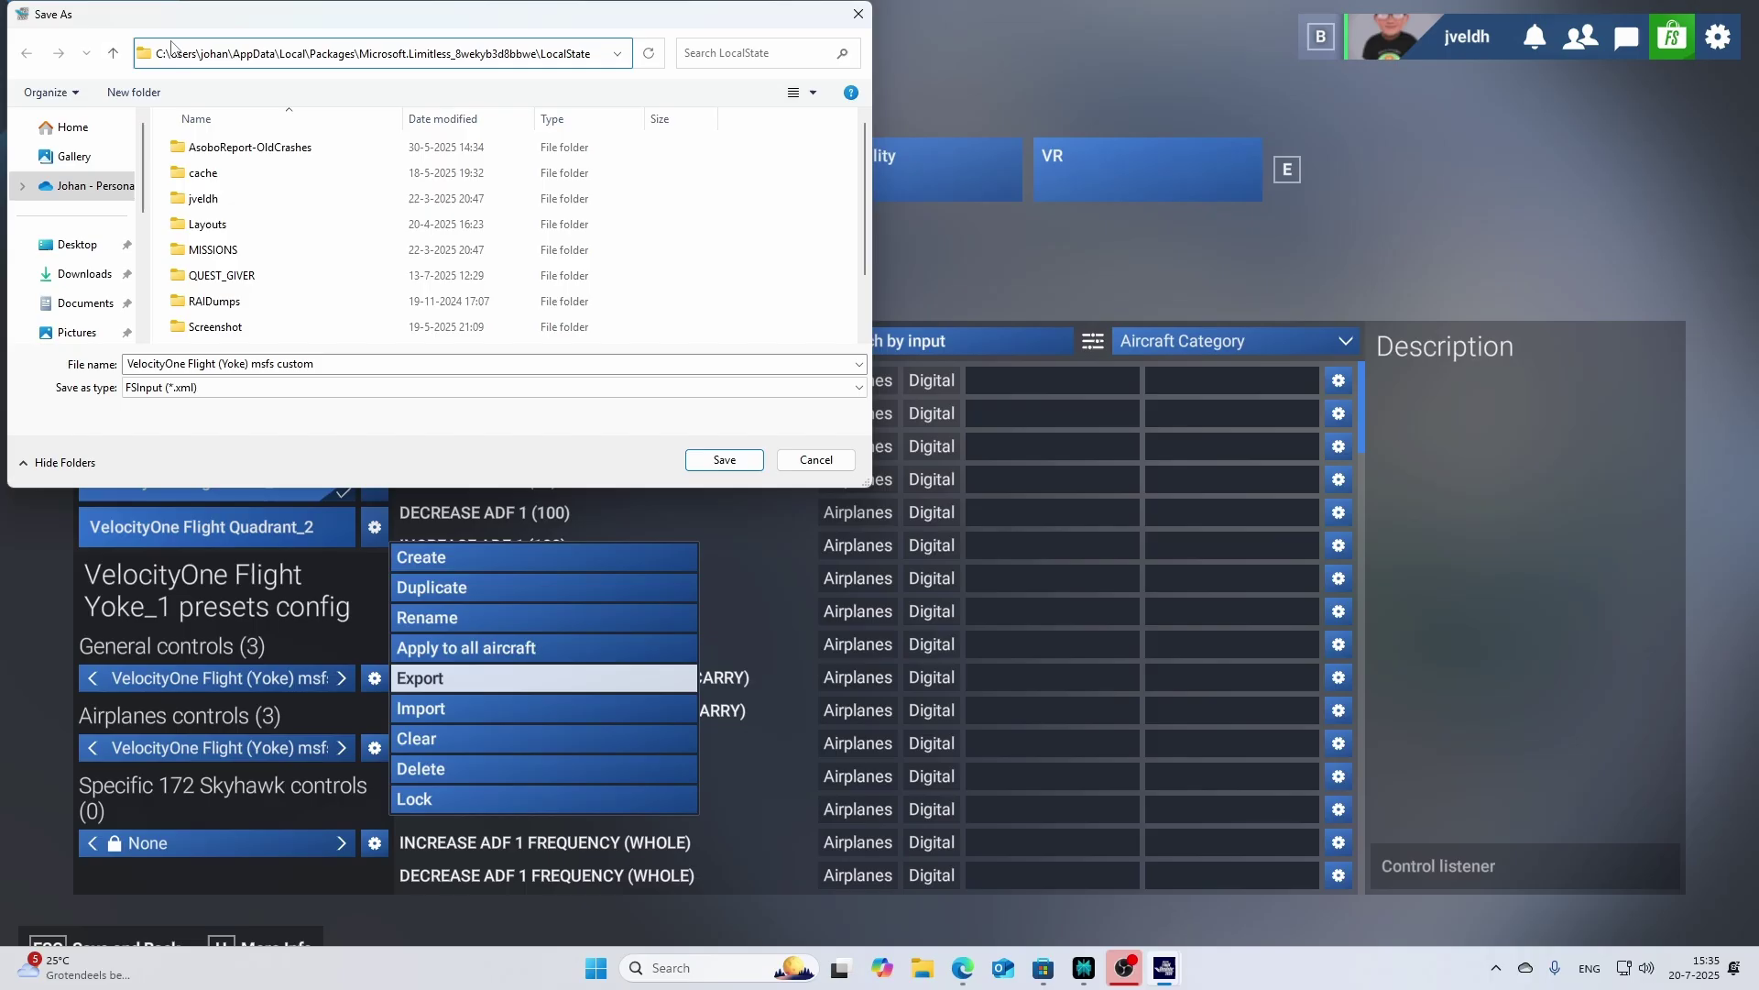
drag(176, 53, 586, 55)
key(BackSpace)
key(BackSpace)
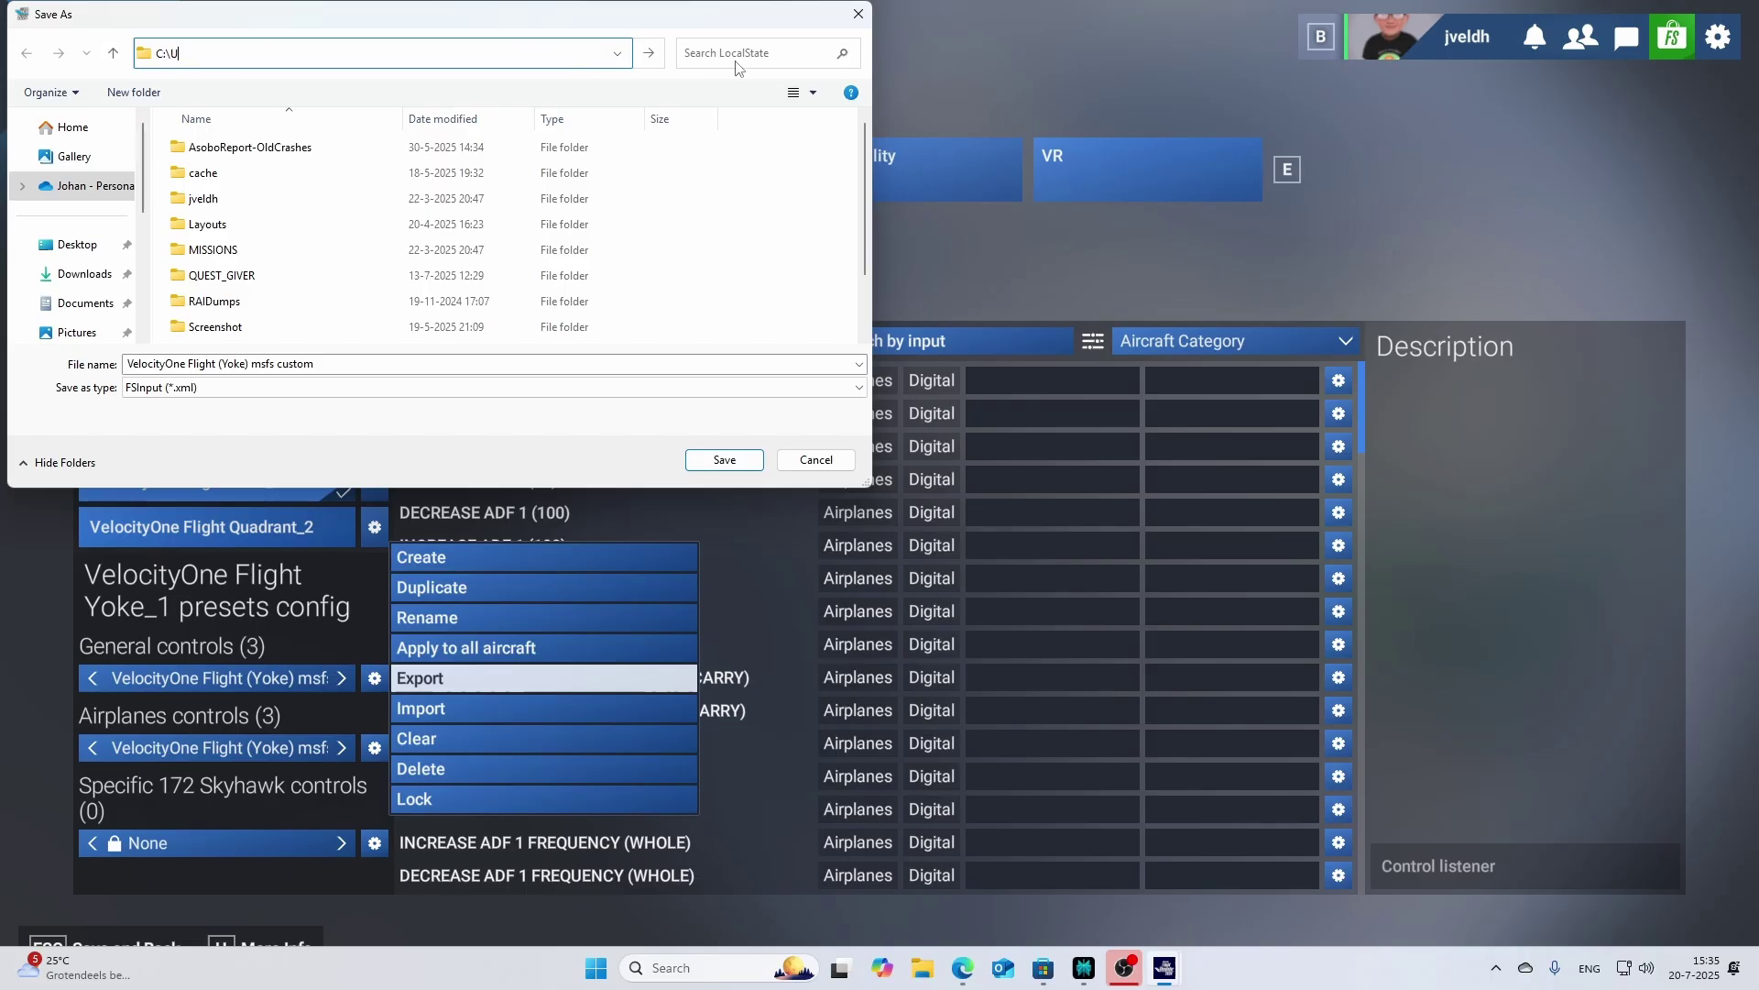
key(Return)
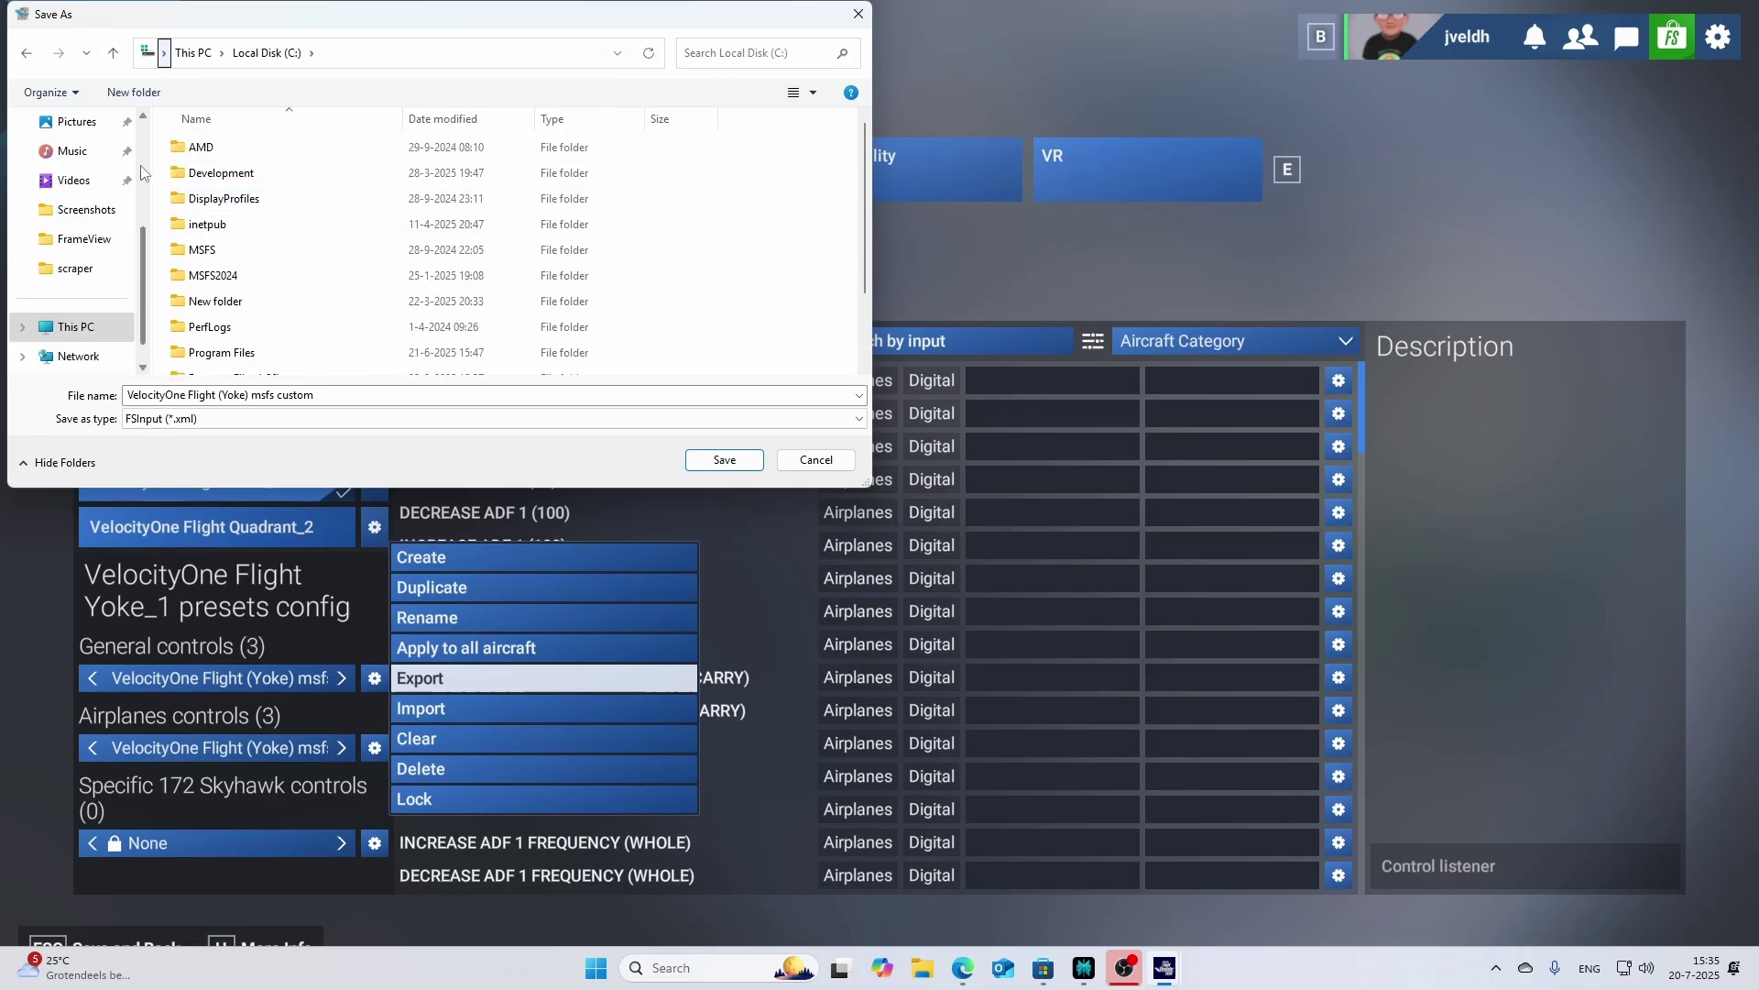
Create a folder named MSFS backup on the C: drive and save the General controls preset in it under the suggested file name.
click(157, 93)
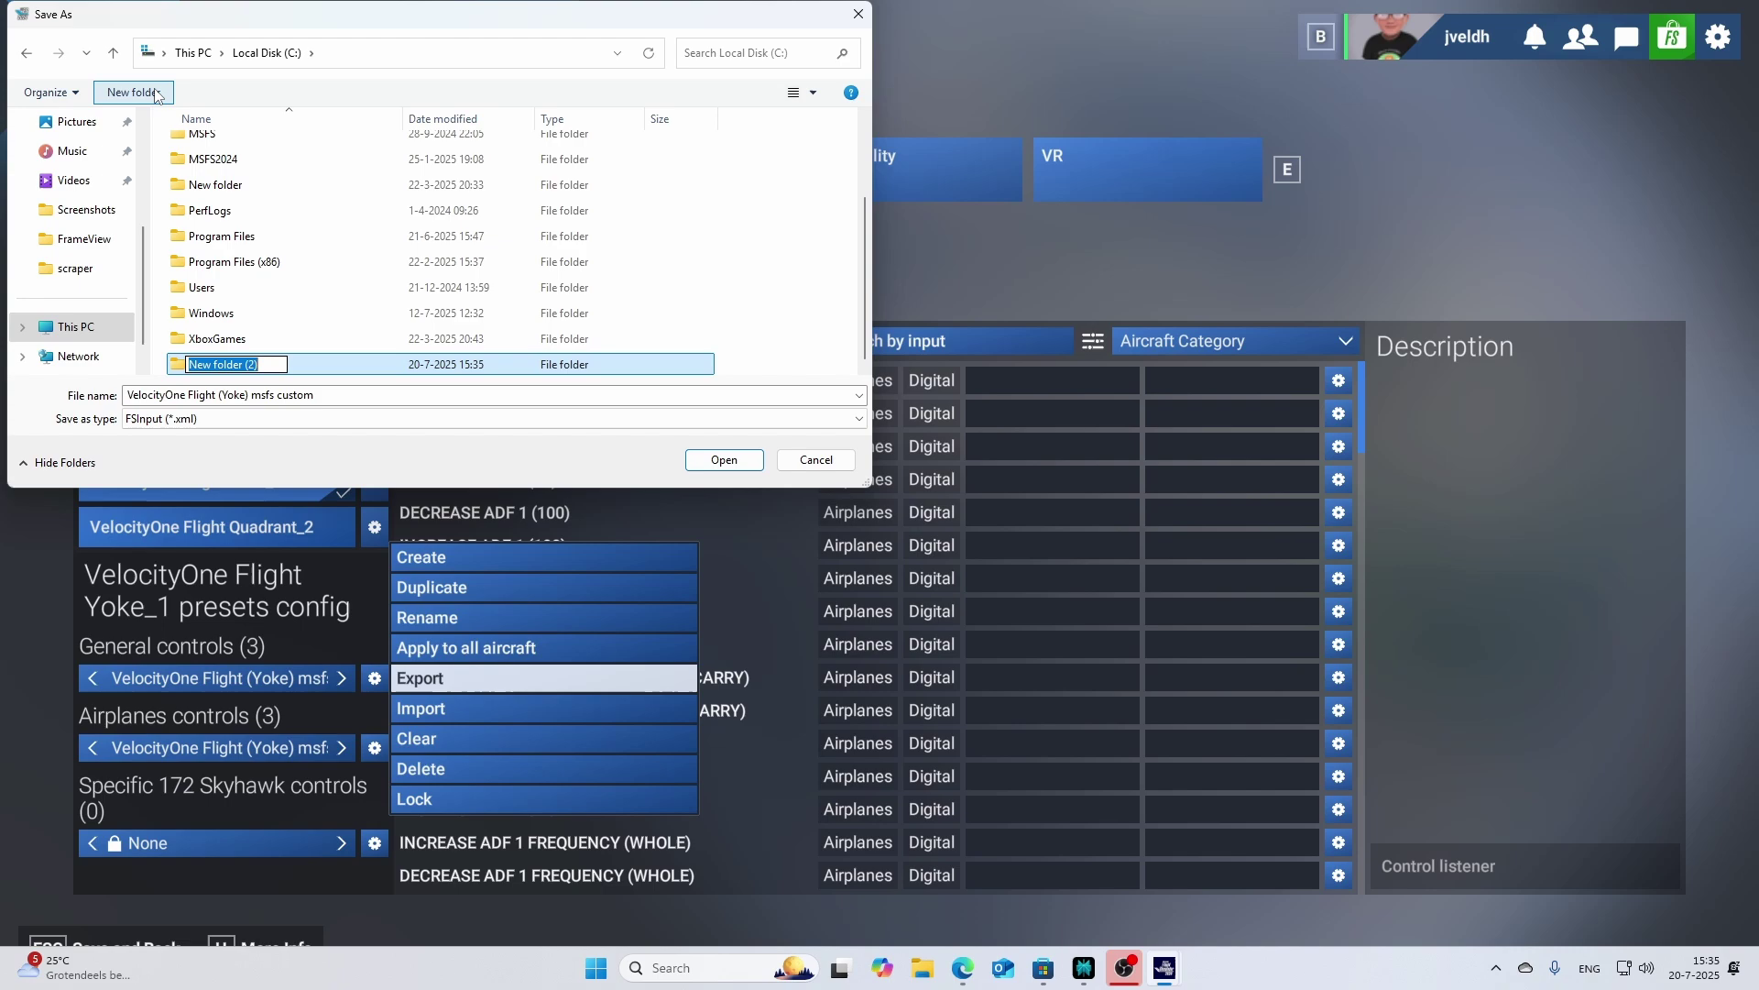
text(NSFS)
key(Home)
key(Delete)
text(M)
key(End)
text(backup)
key(Return)
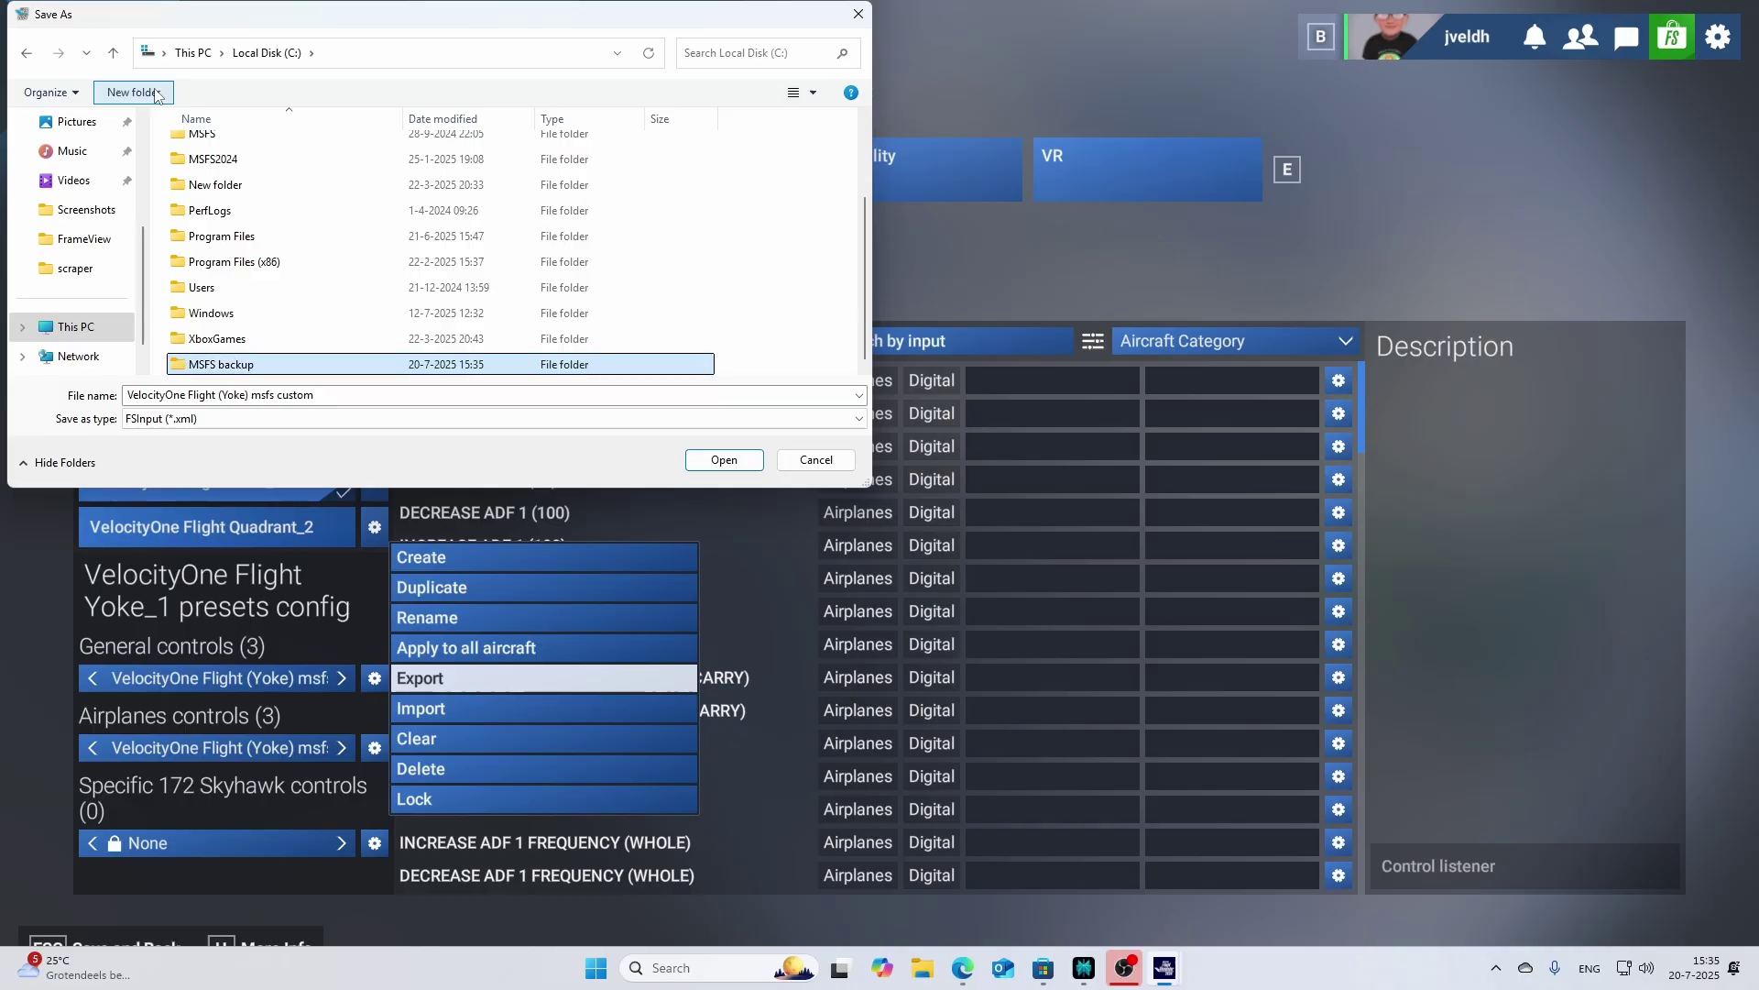
double_click(260, 367)
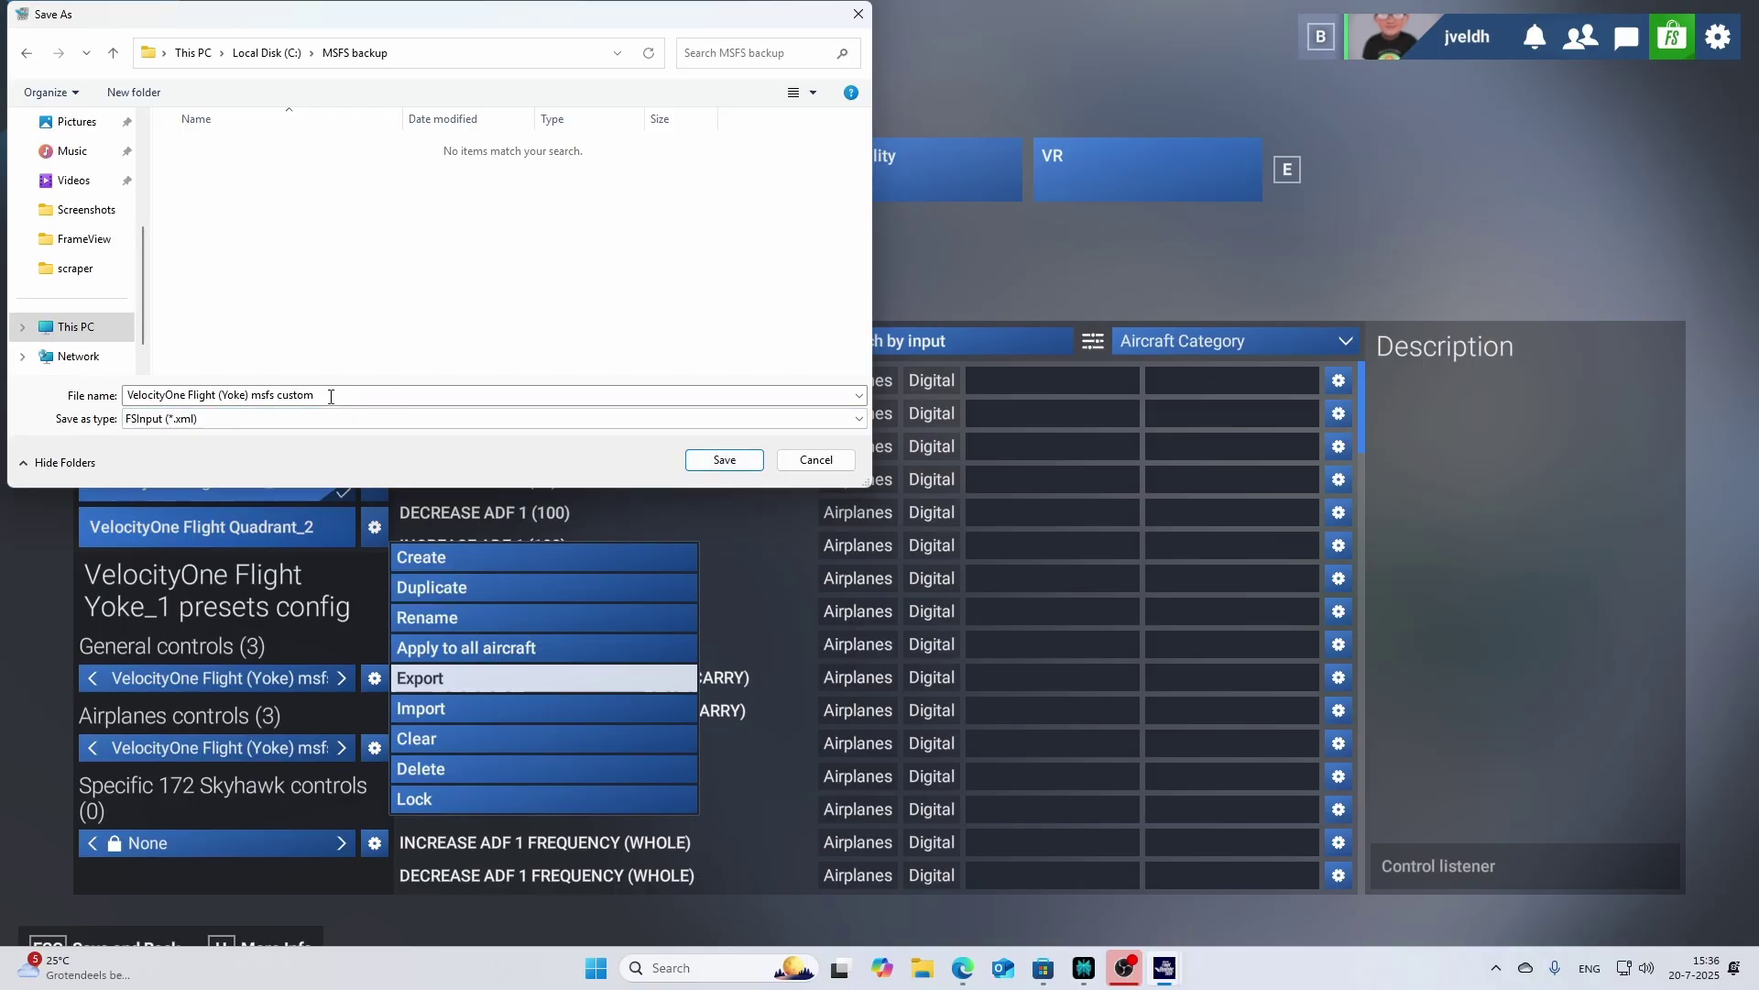
click(725, 460)
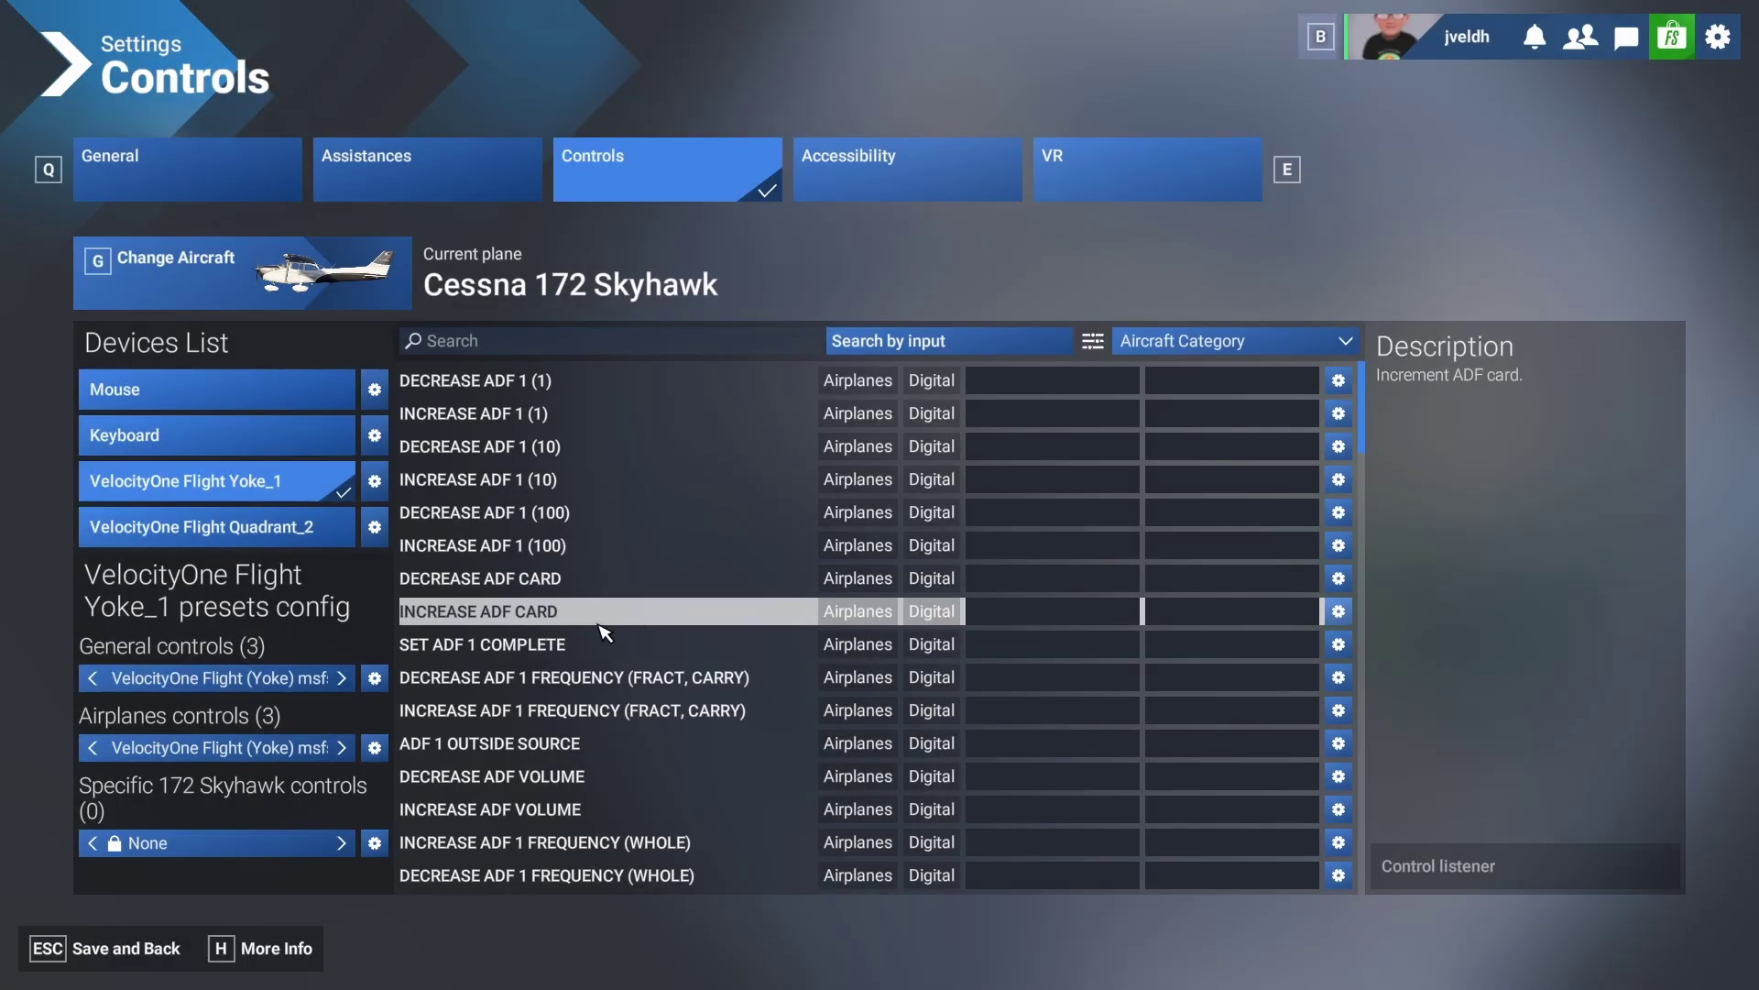
Start exporting the yoke's Airplanes controls preset and choose C:\MSFS backup as the save location.
click(376, 749)
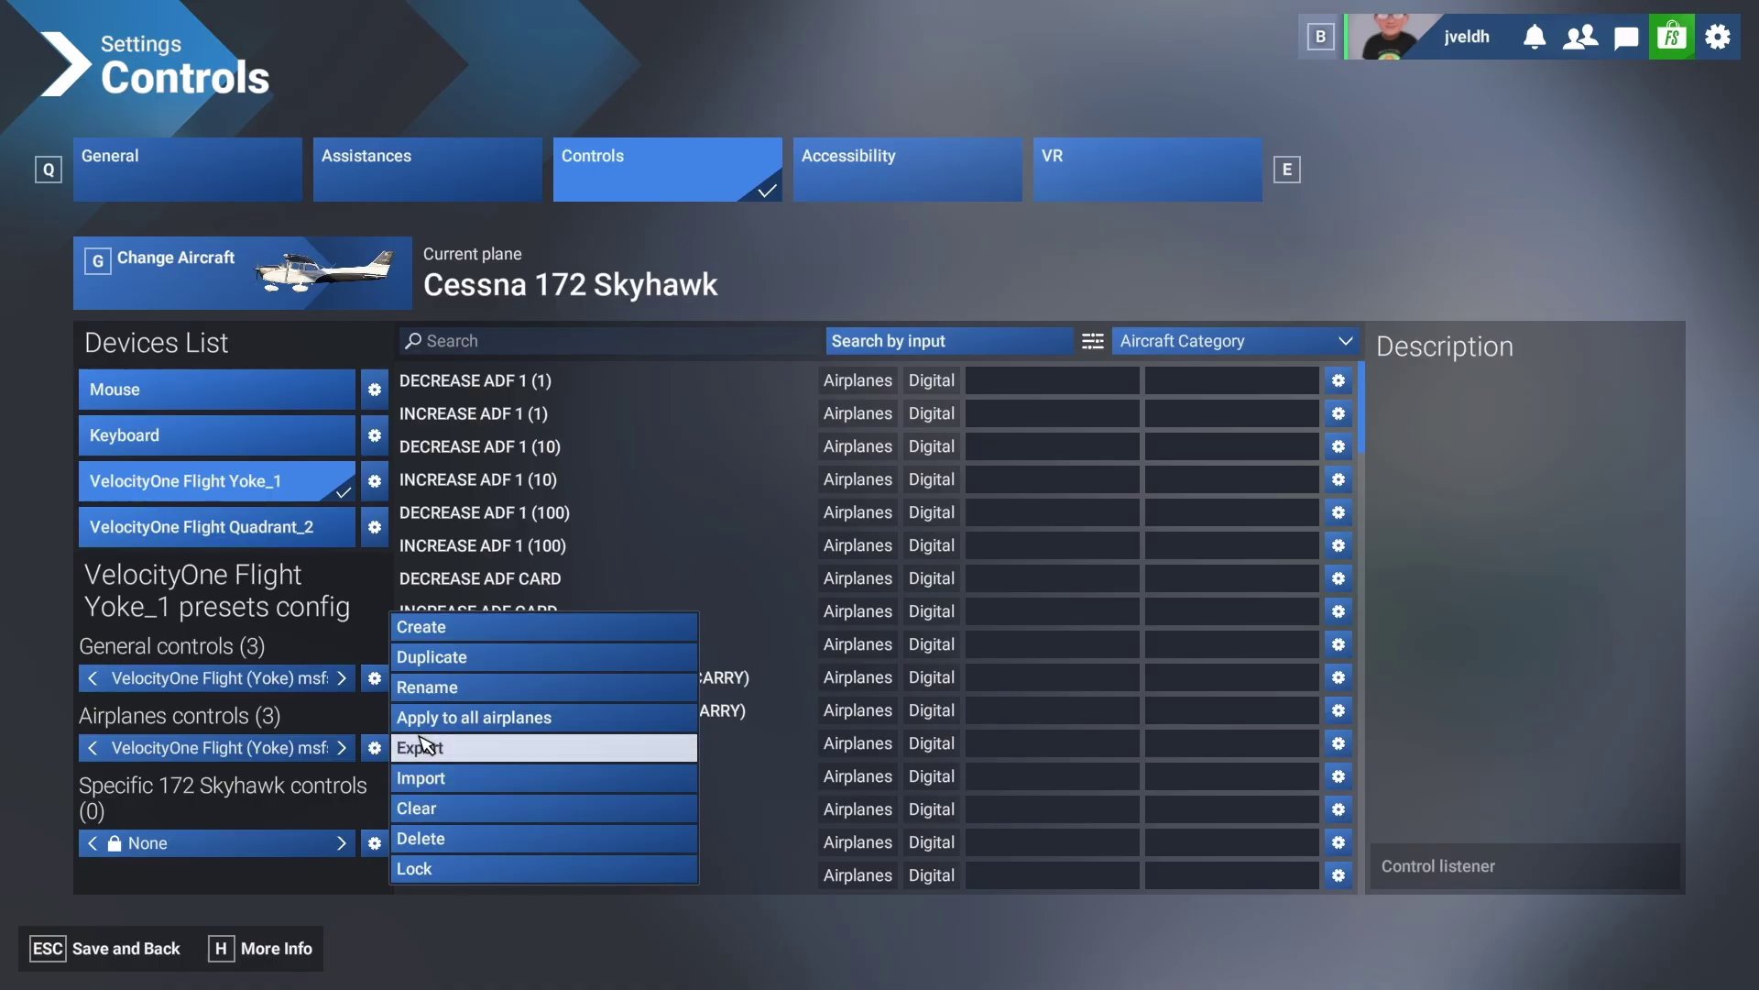
click(424, 747)
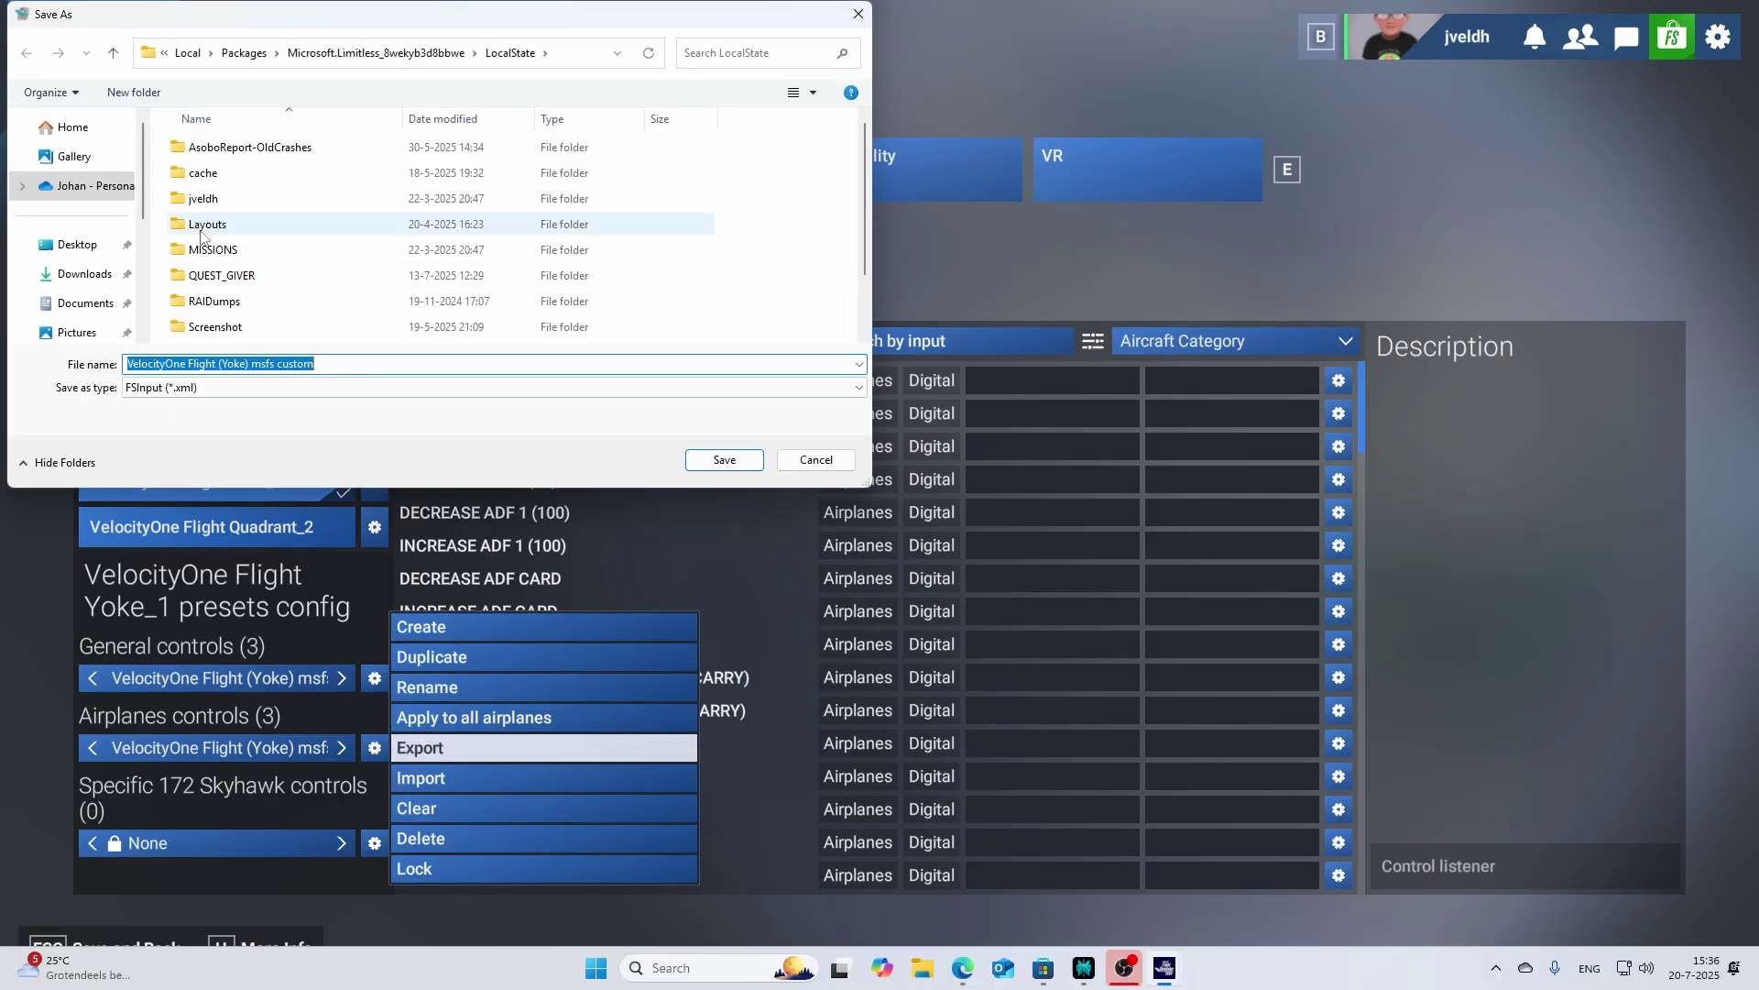
scroll(275, 265, down, 1)
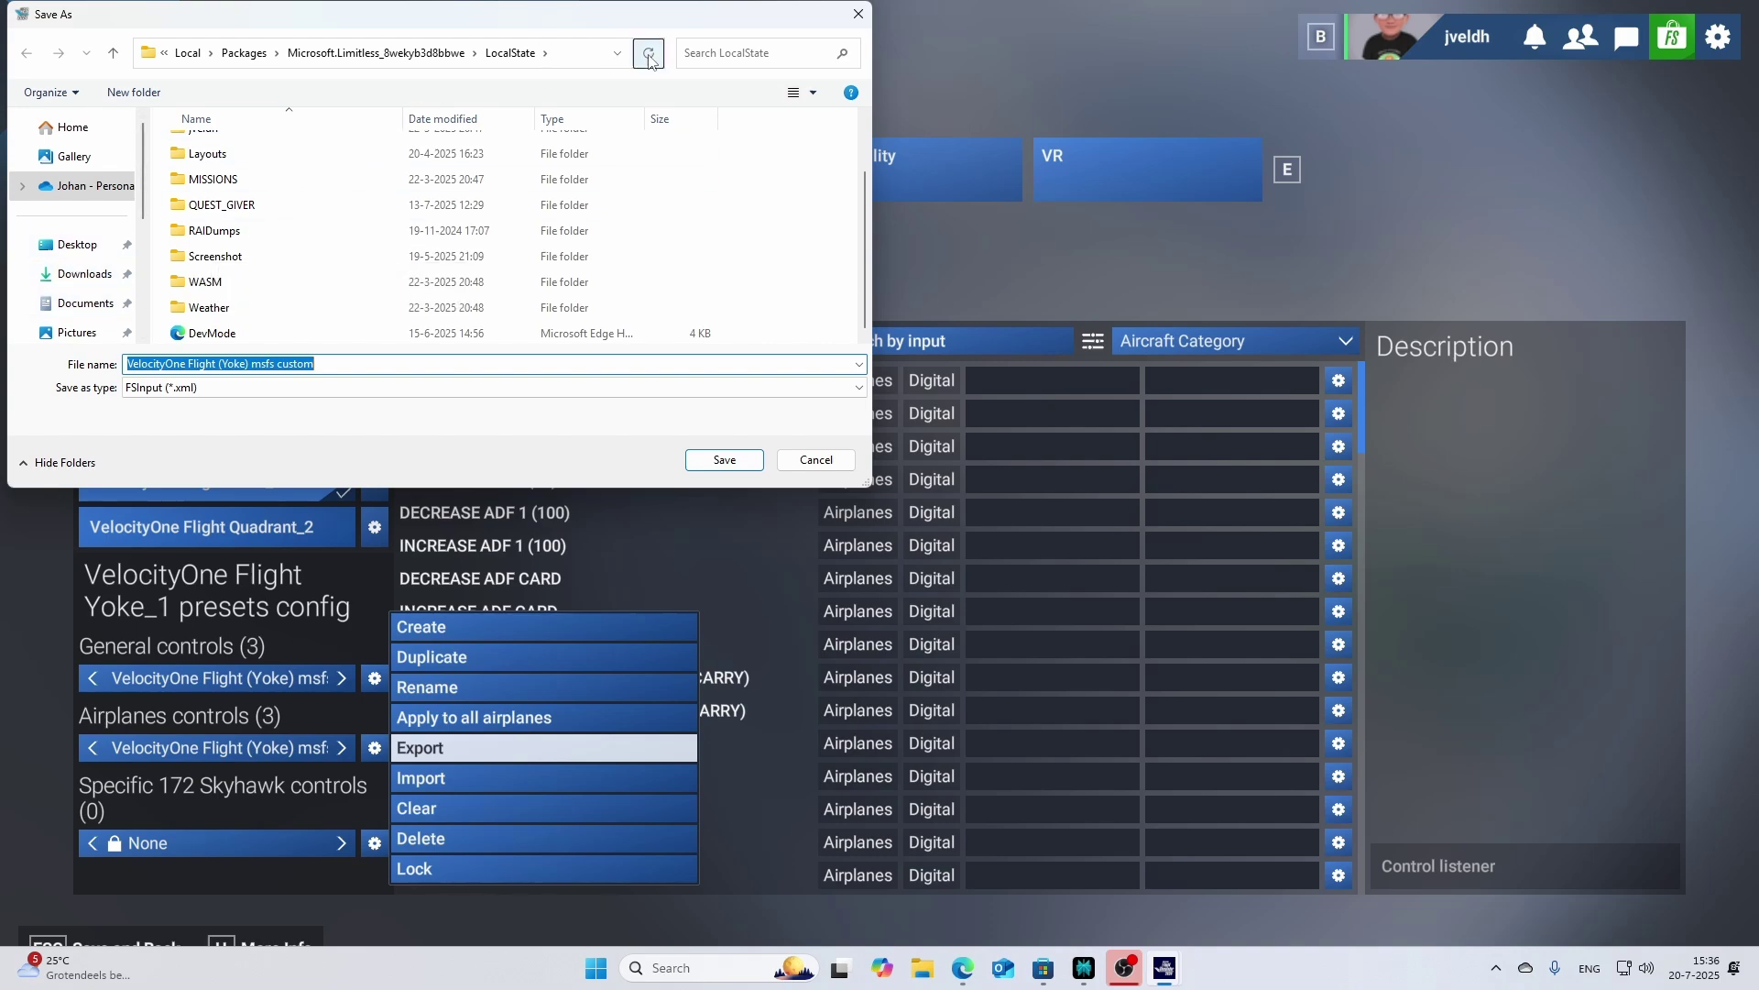
click(617, 53)
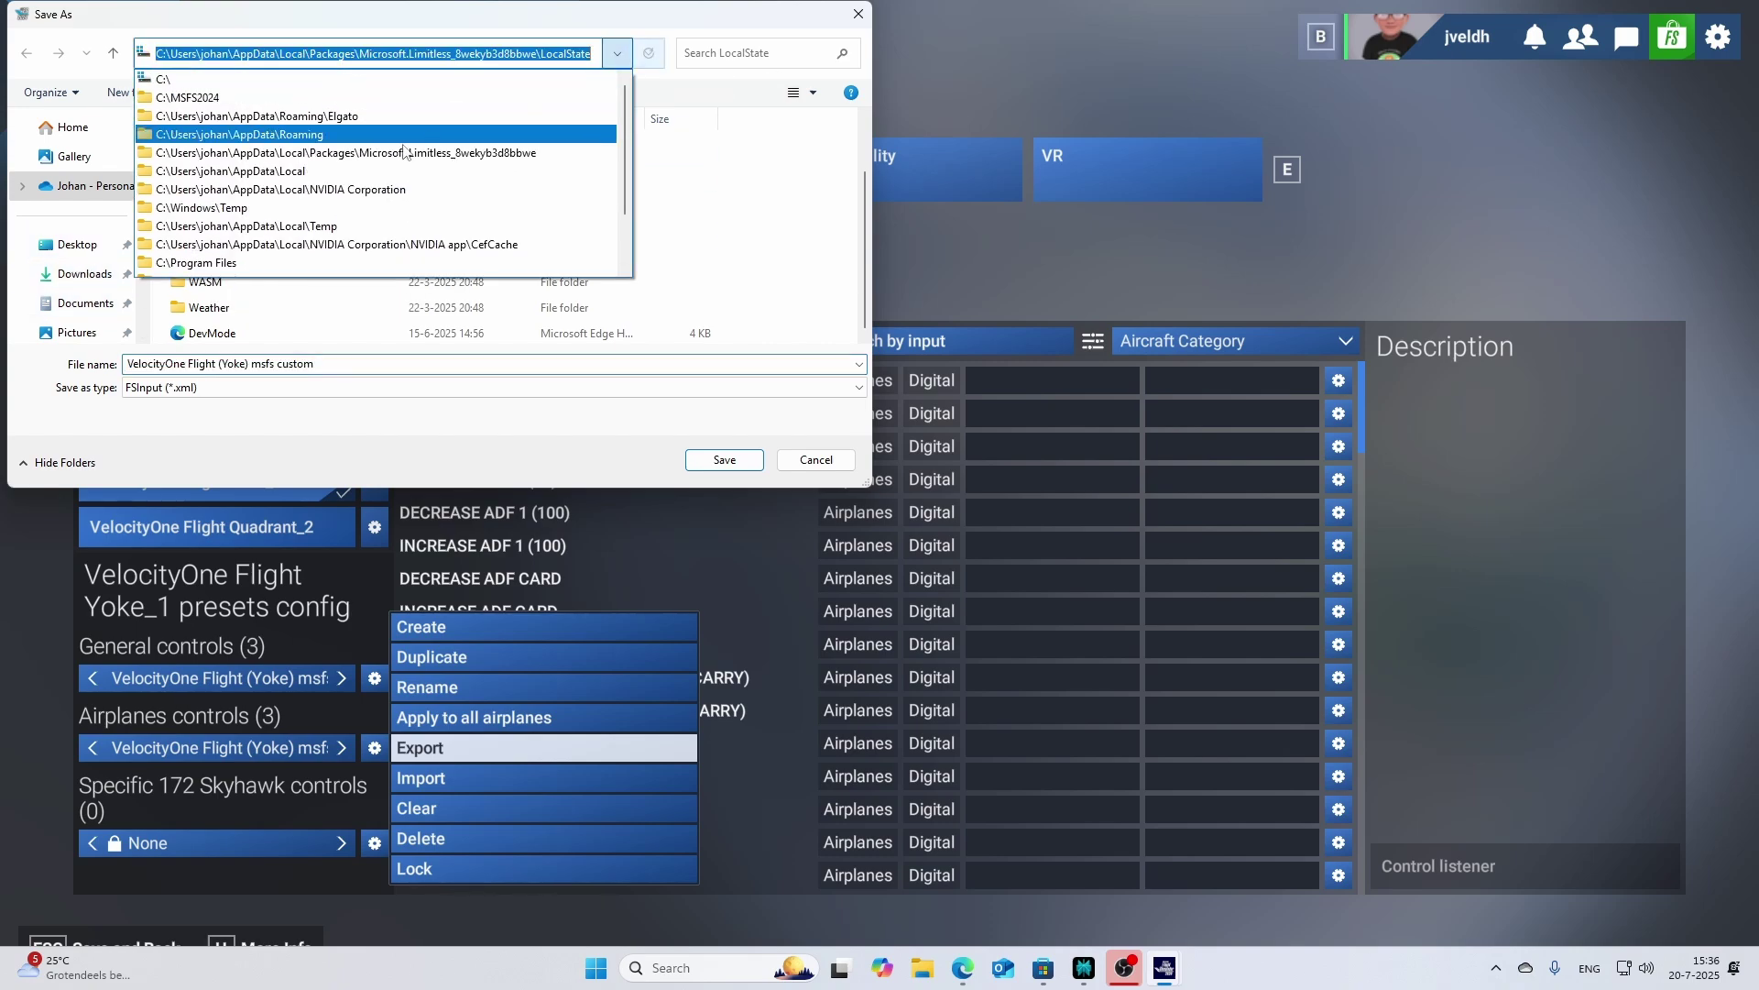
click(186, 91)
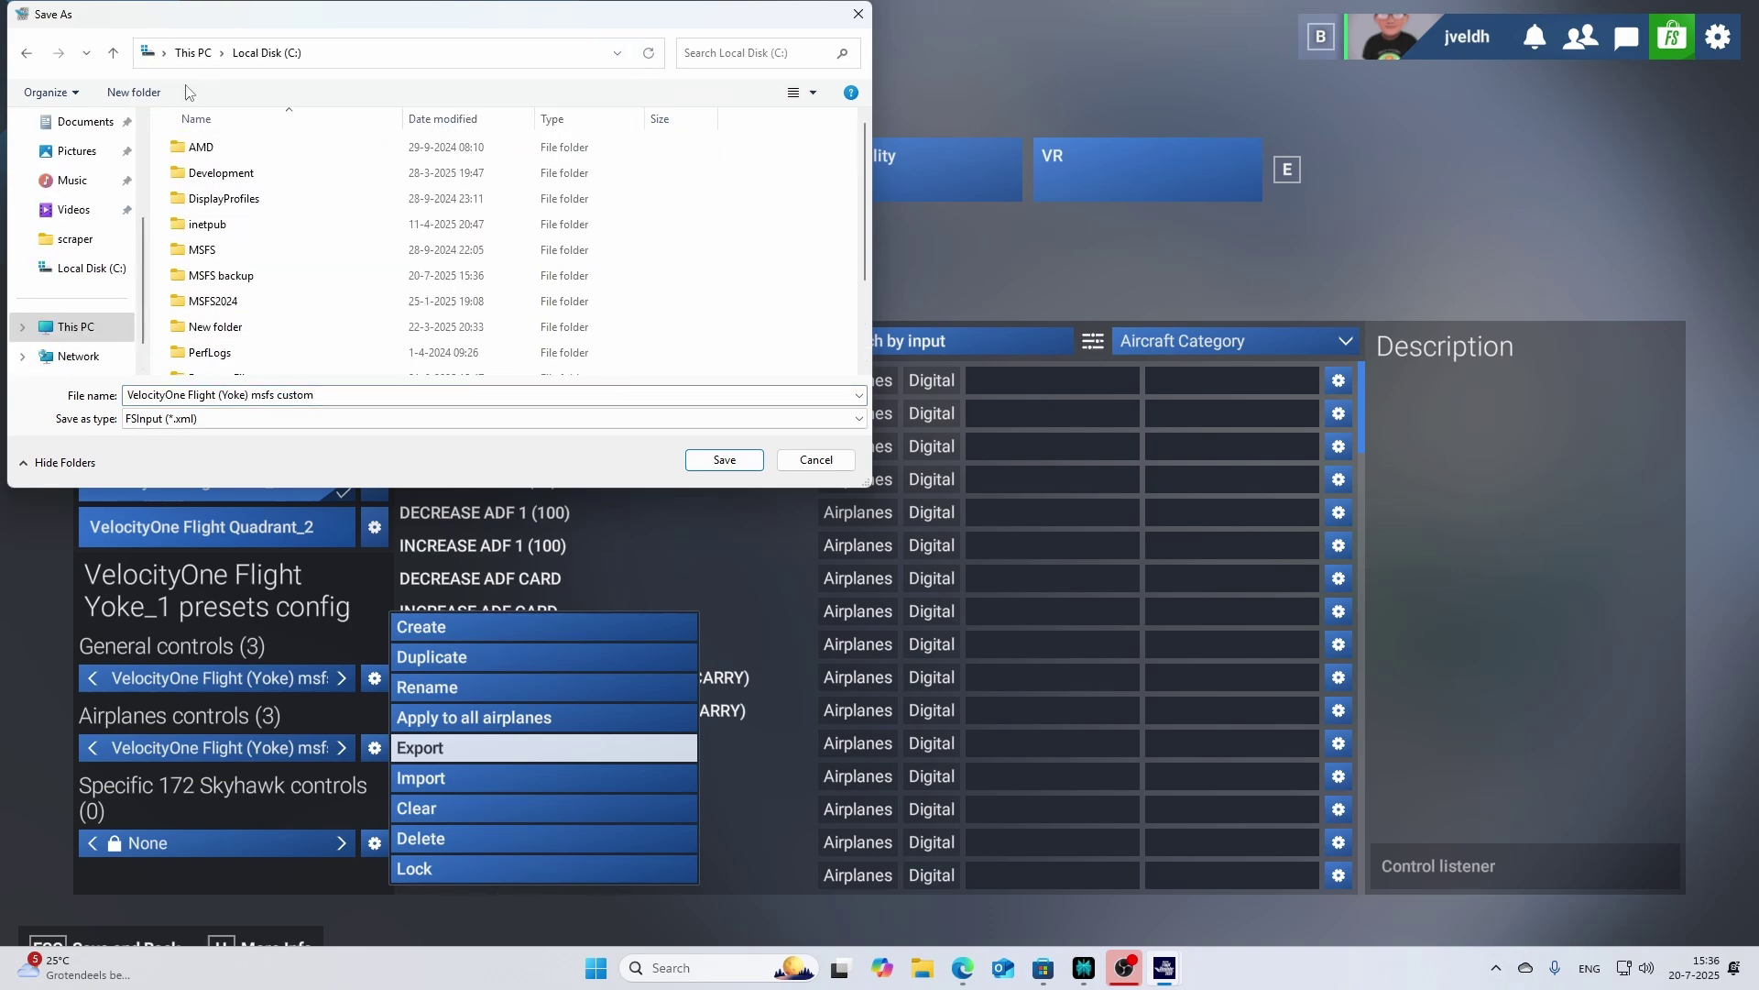
double_click(209, 284)
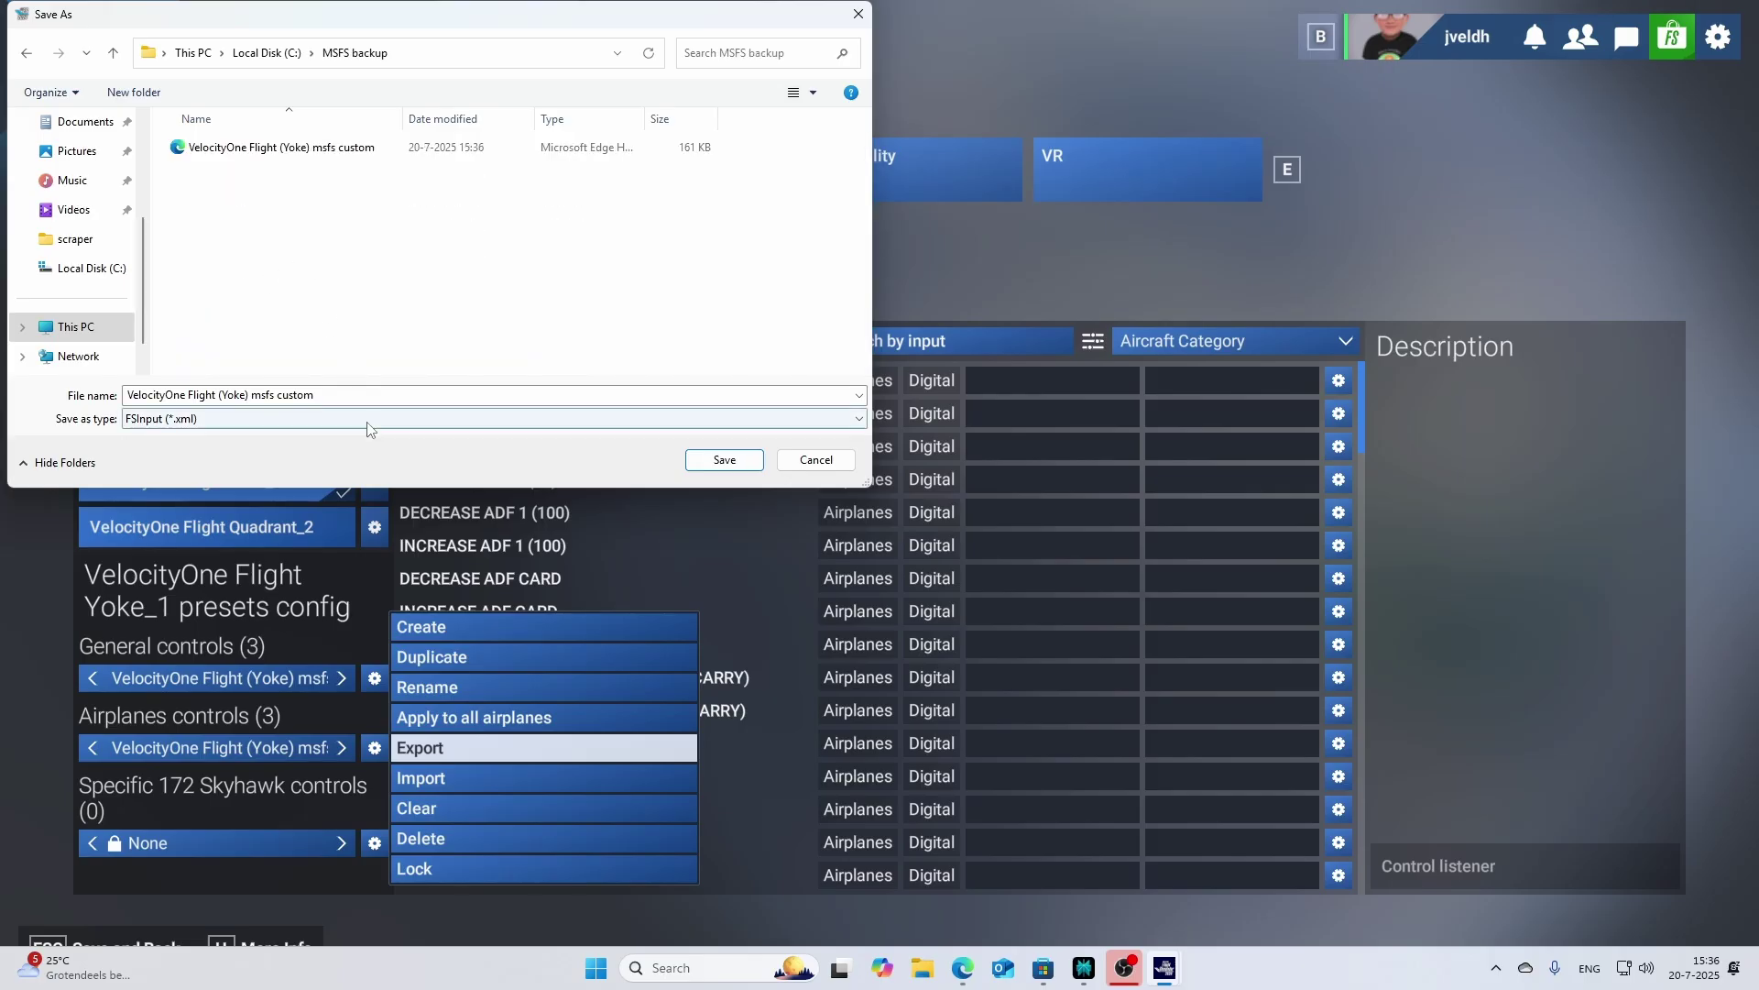
Save the Airplanes controls preset as "VelocityOne Flight (Yoke) msfs custom - airplanes controls" and close the export message.
click(336, 392)
click(337, 392)
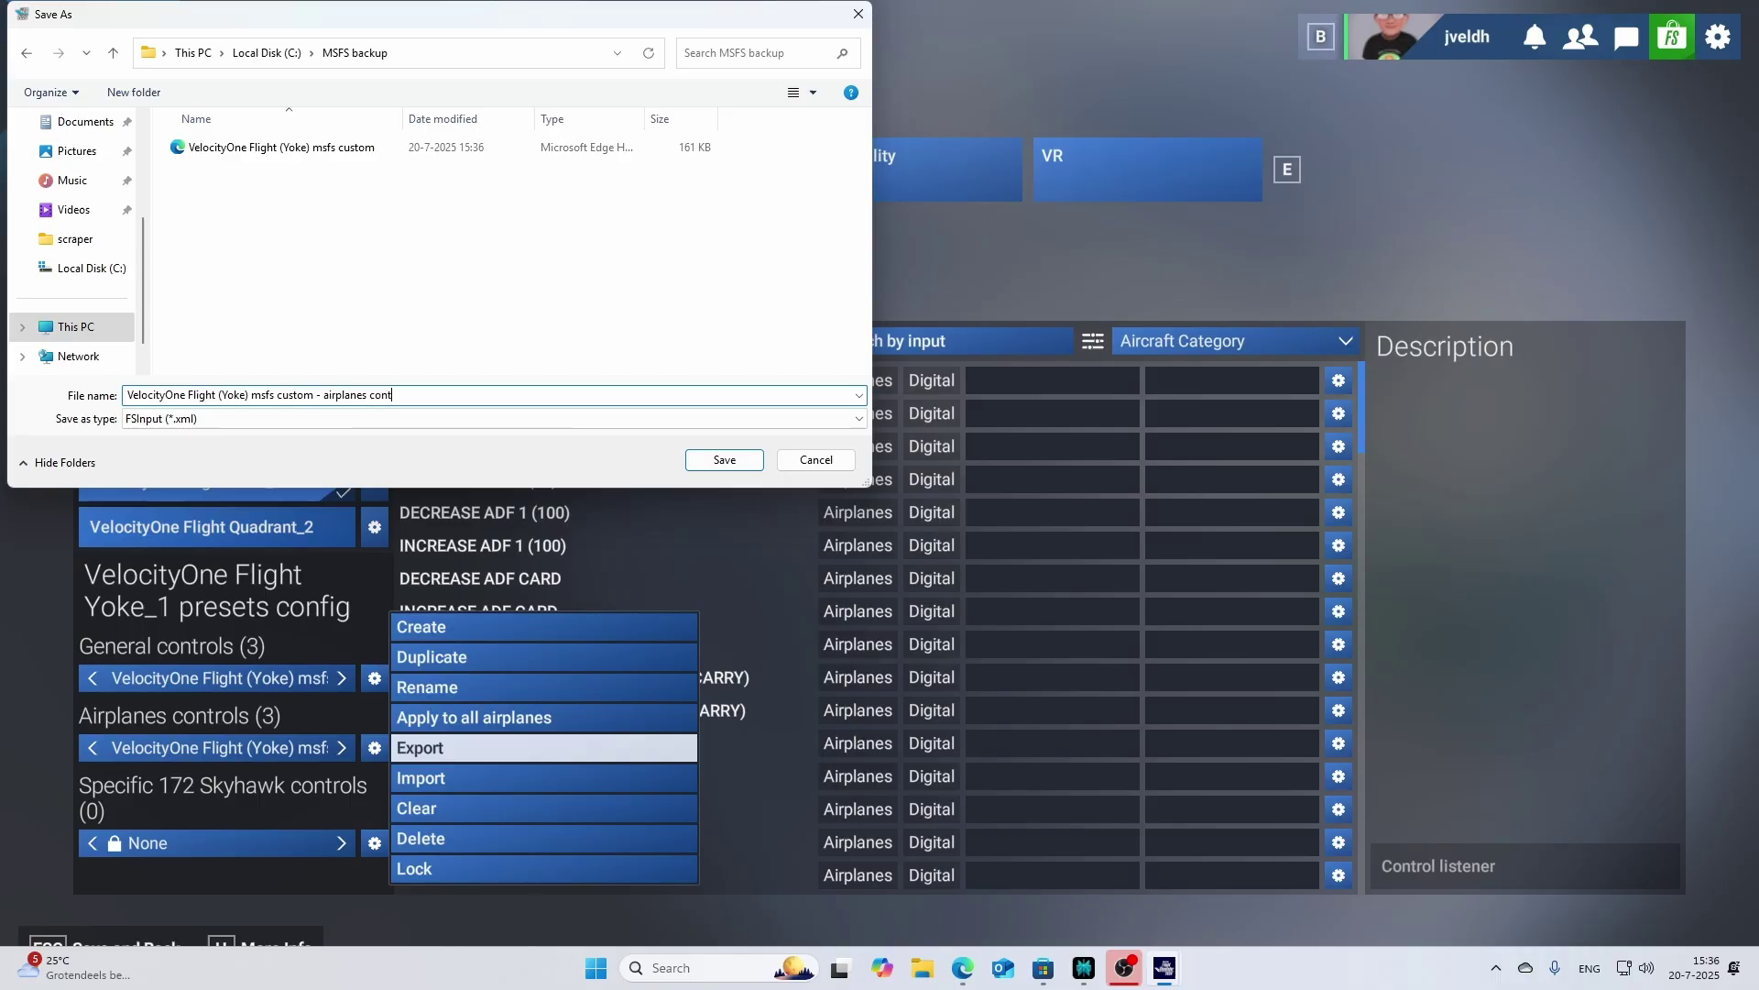
key(Return)
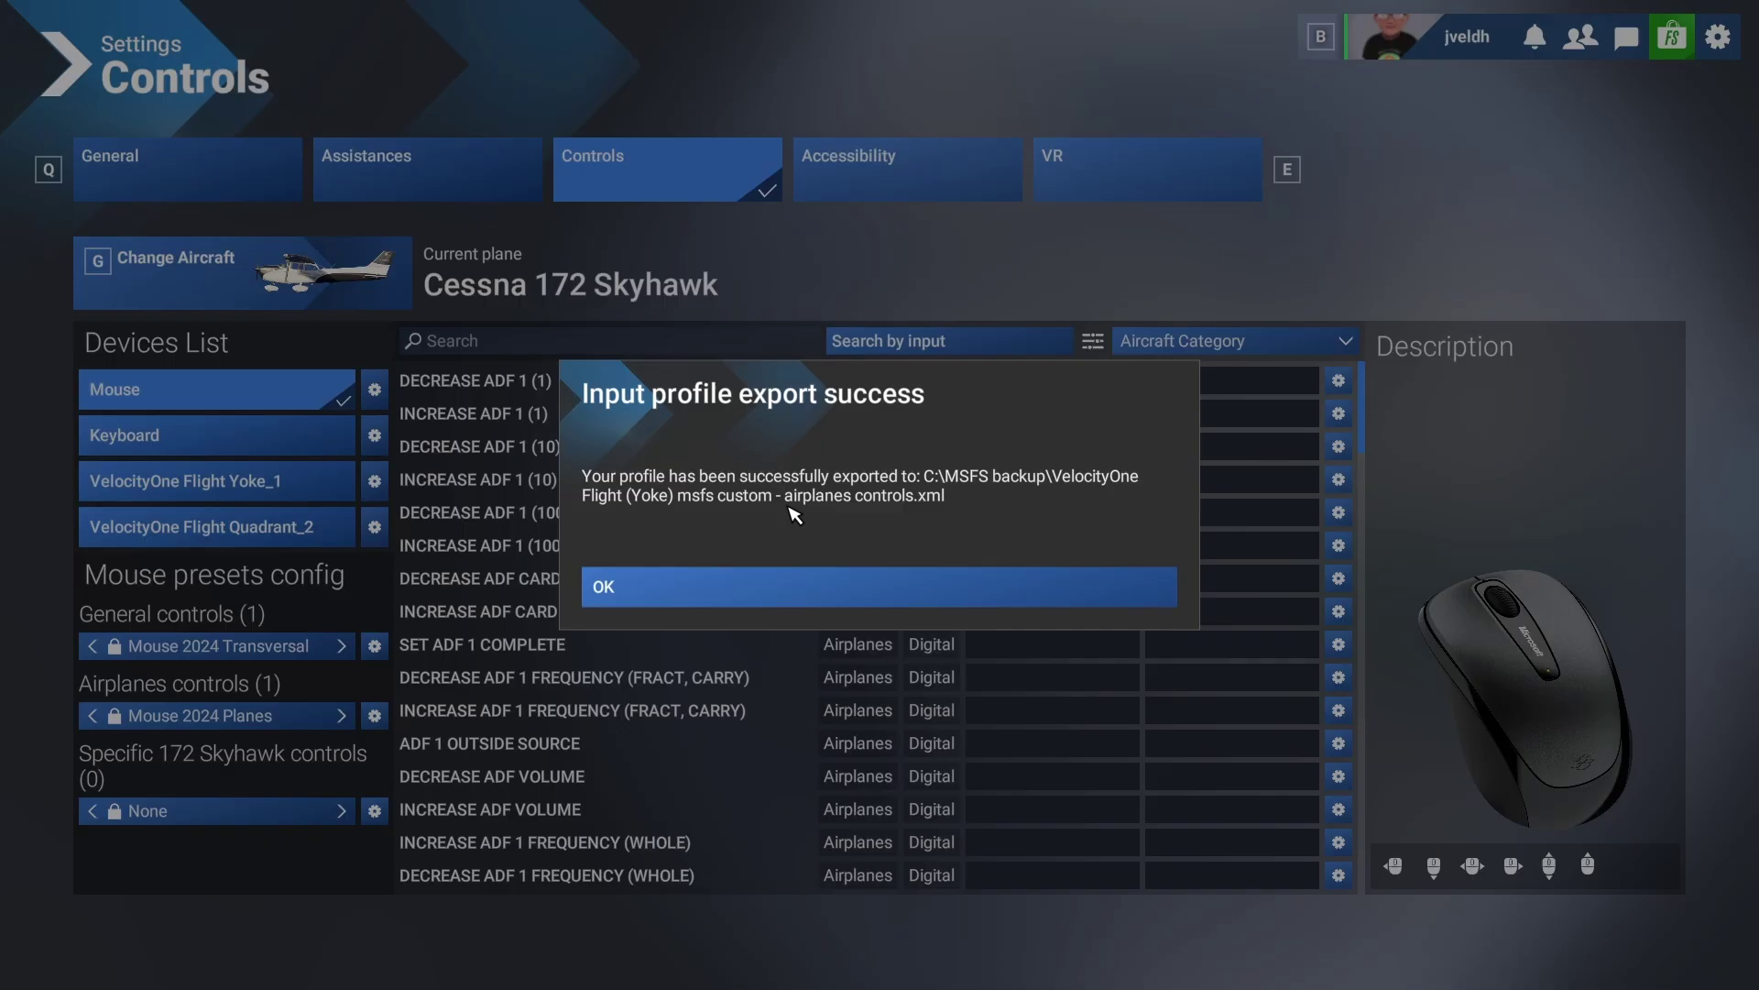
click(694, 591)
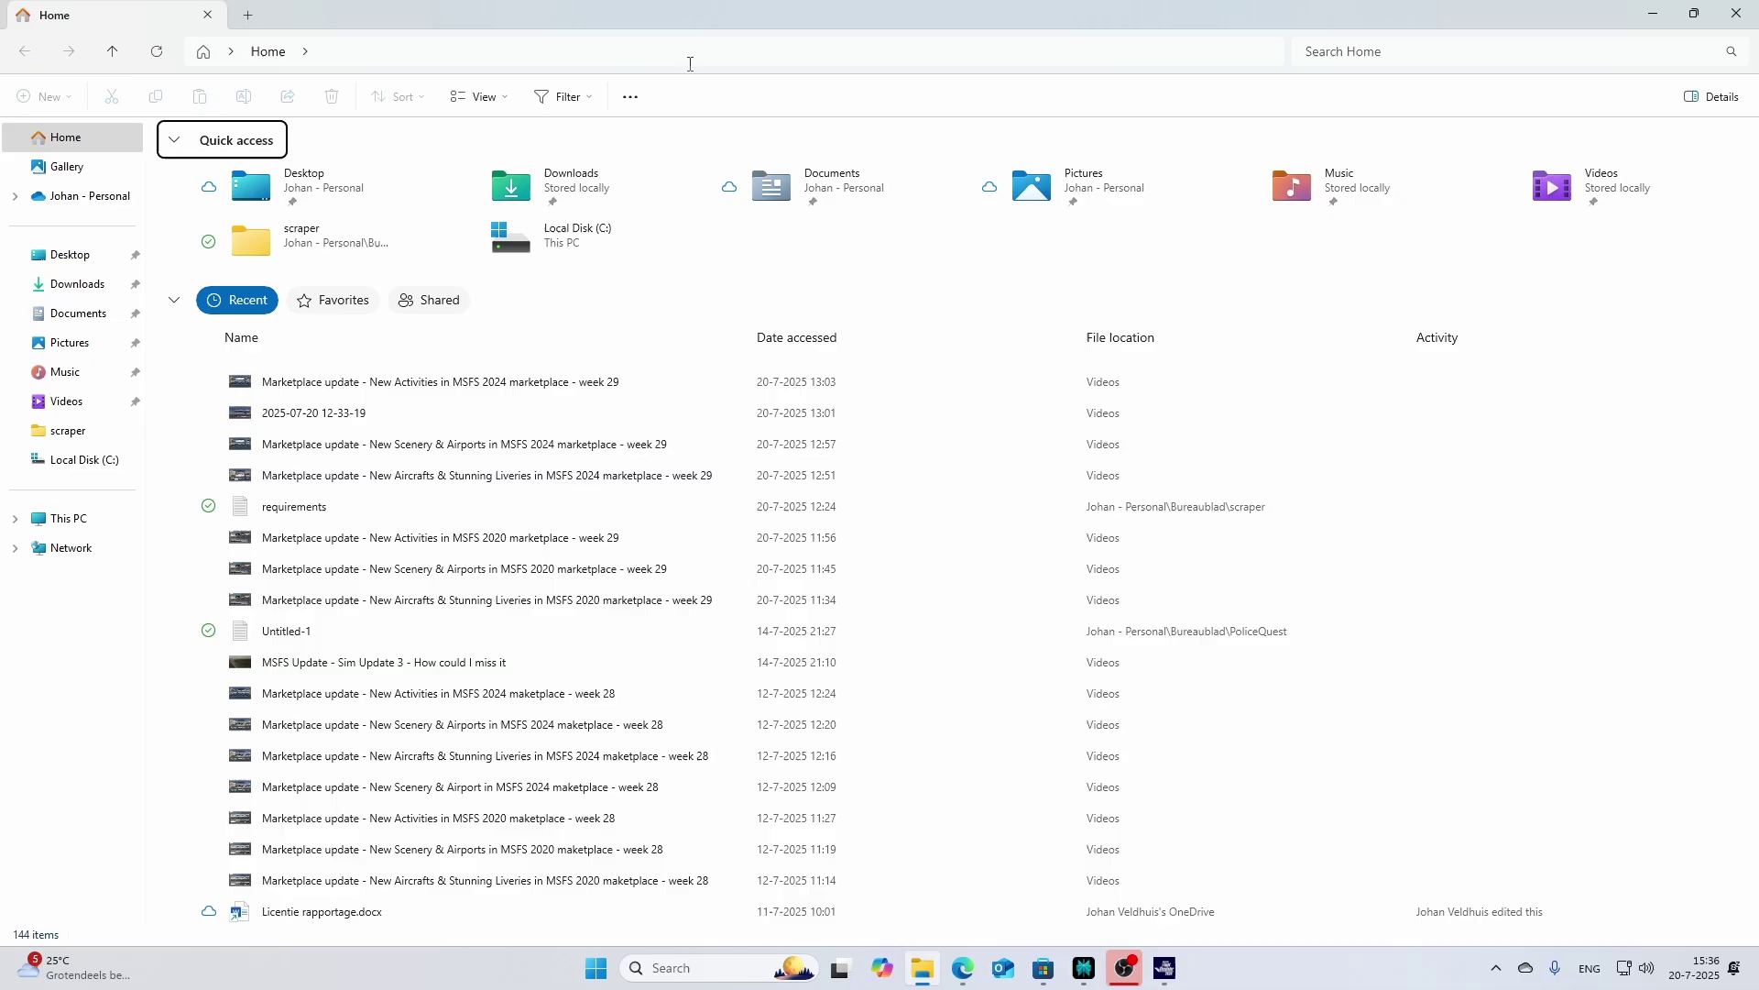
In File Explorer, go to %localappdata% and open its Packages folder.
click(690, 61)
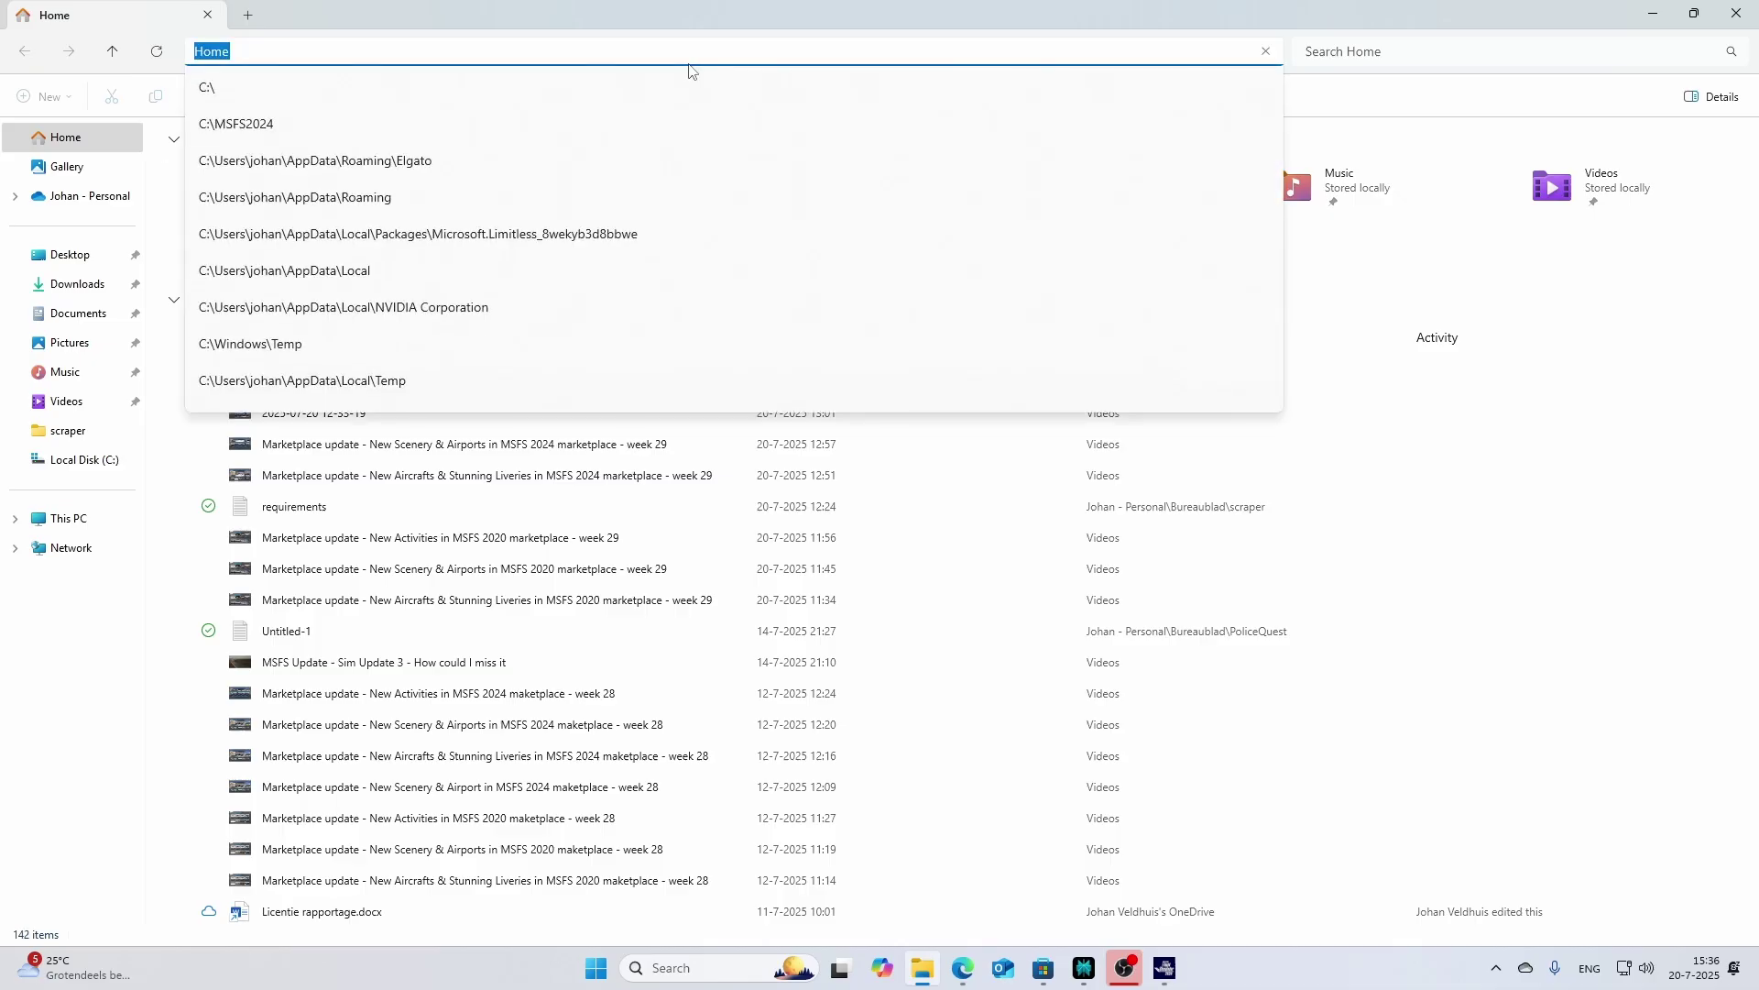
text(%)
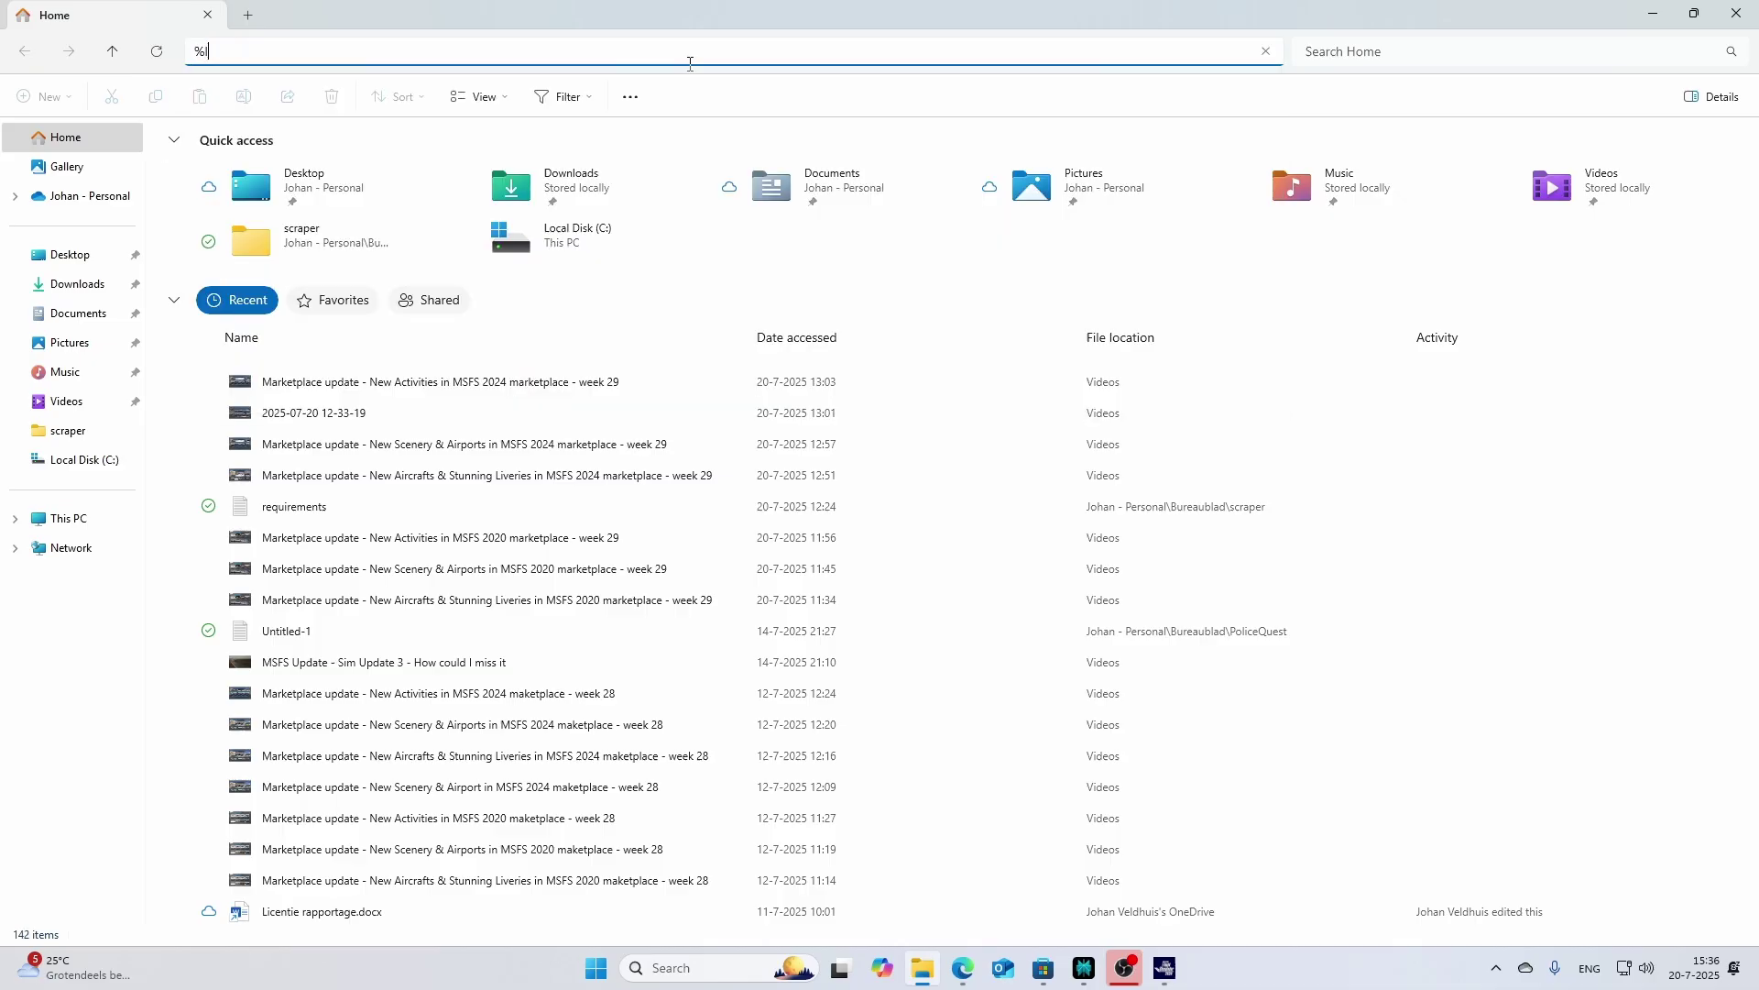
text(localappdata%)
key(Return)
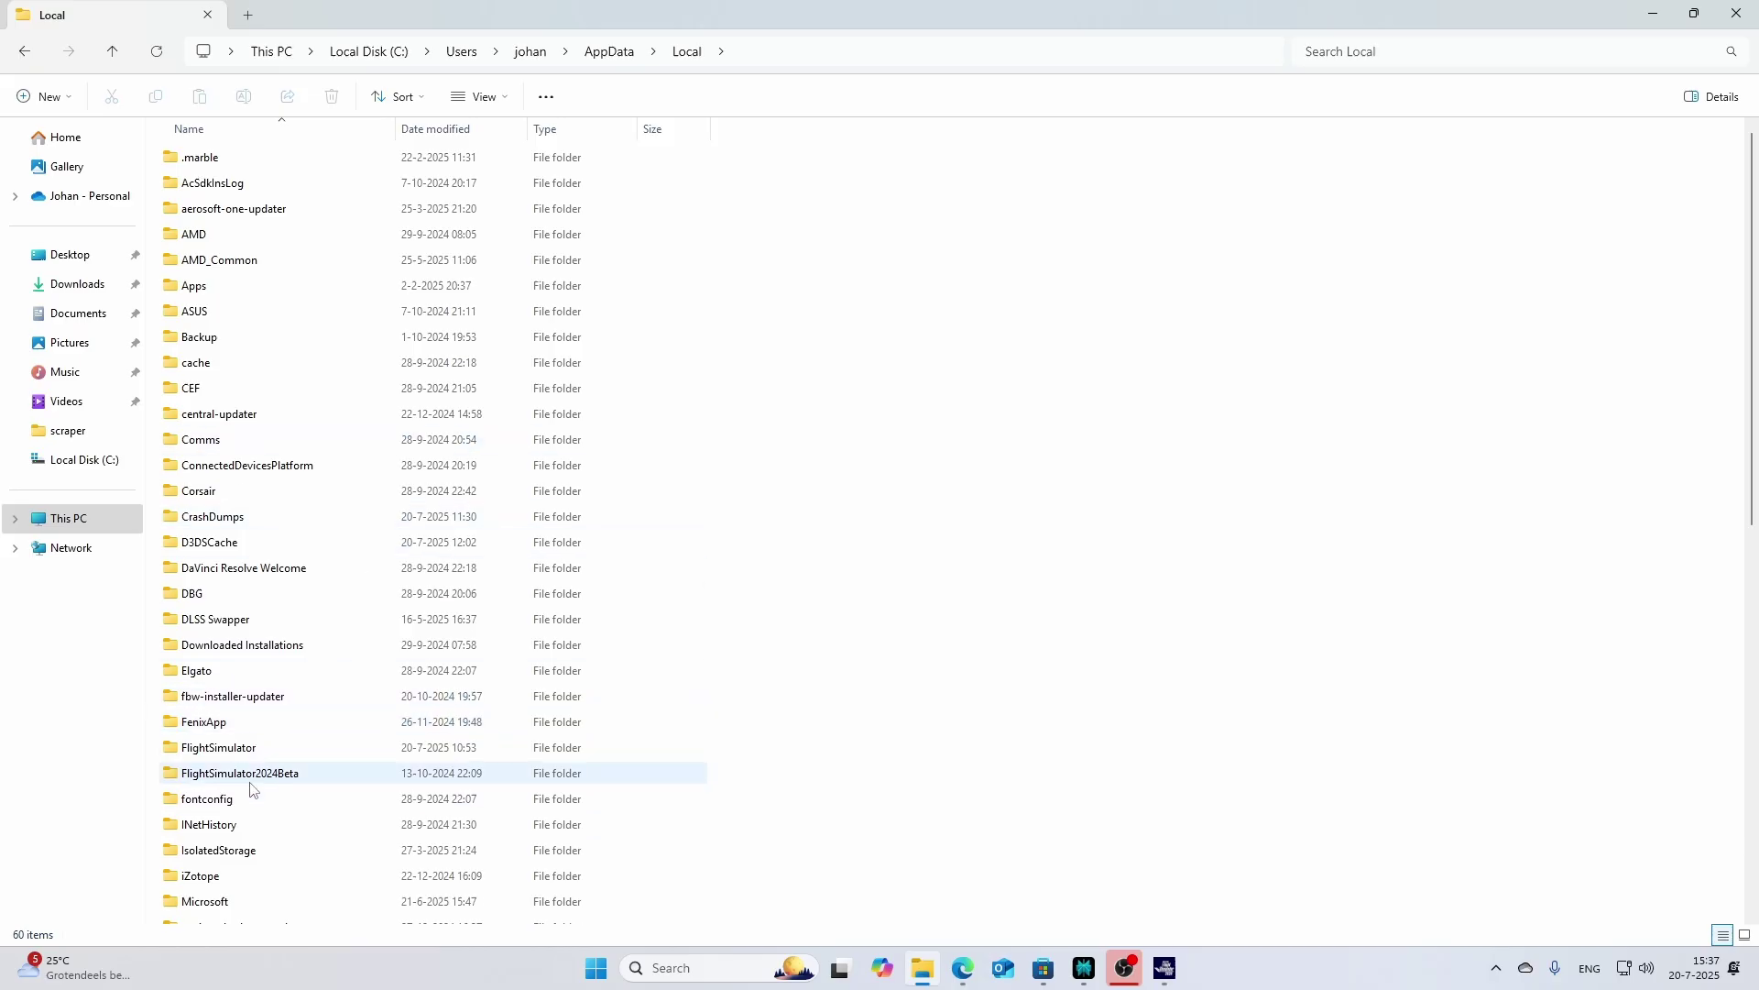
scroll(253, 785, down, 5)
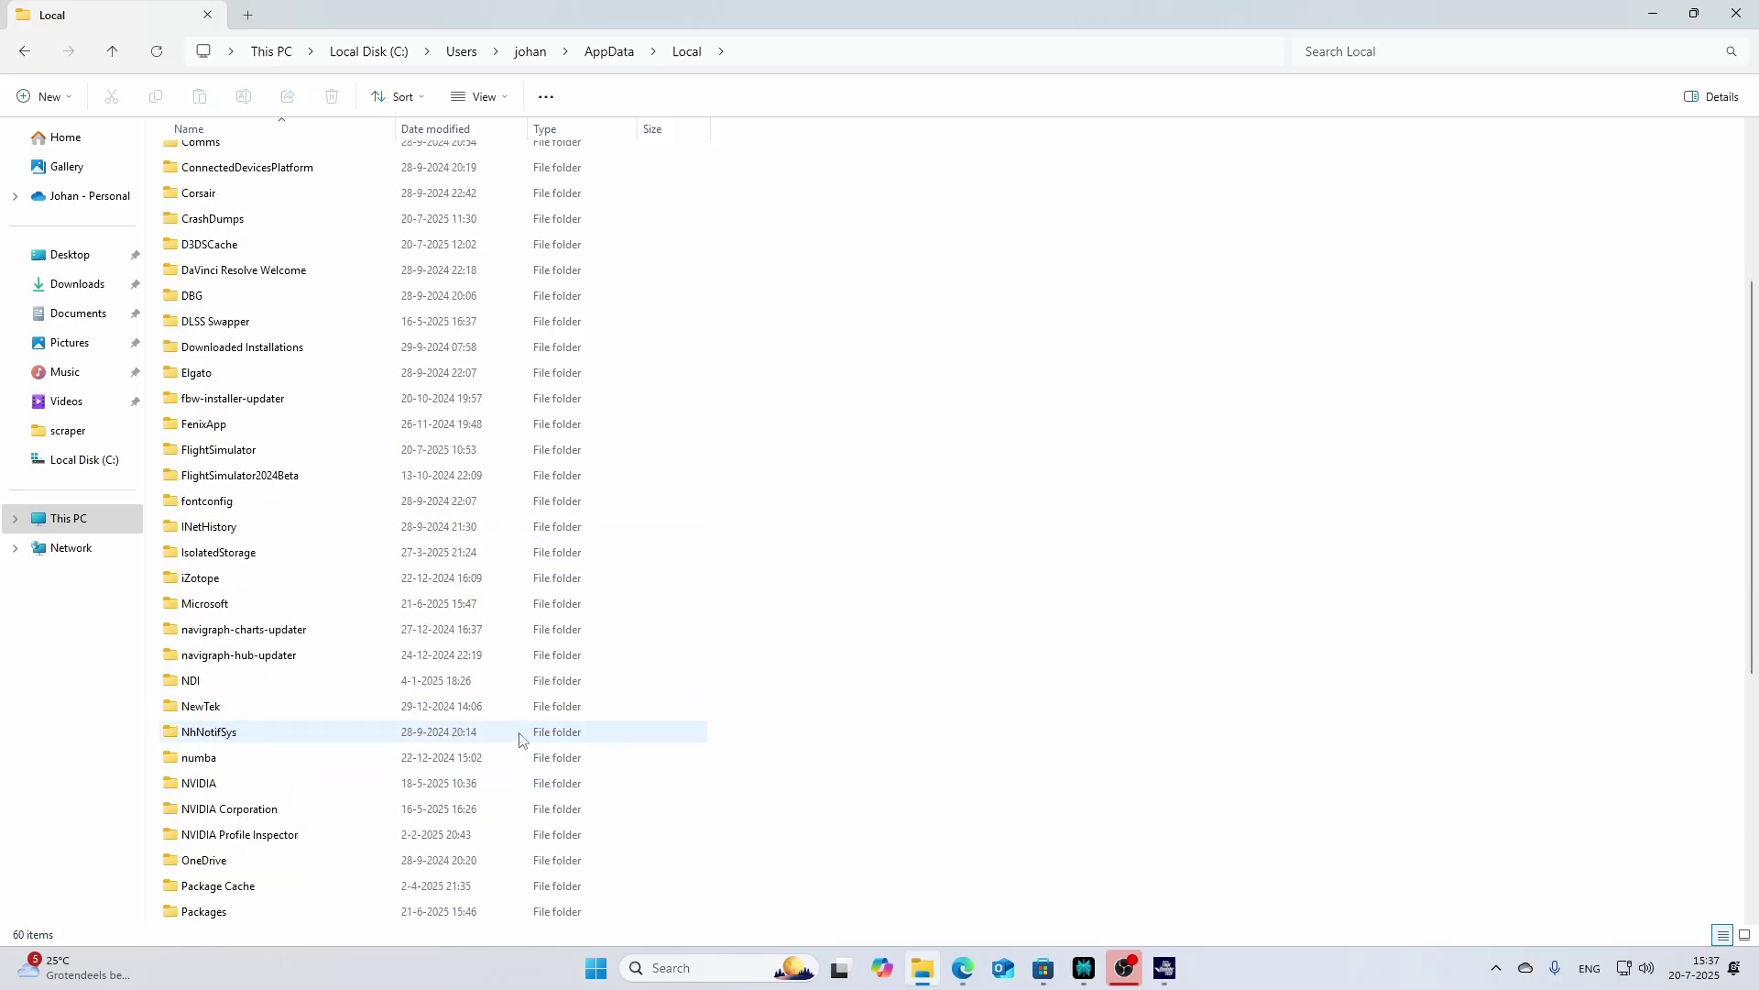
scroll(341, 758, down, 1)
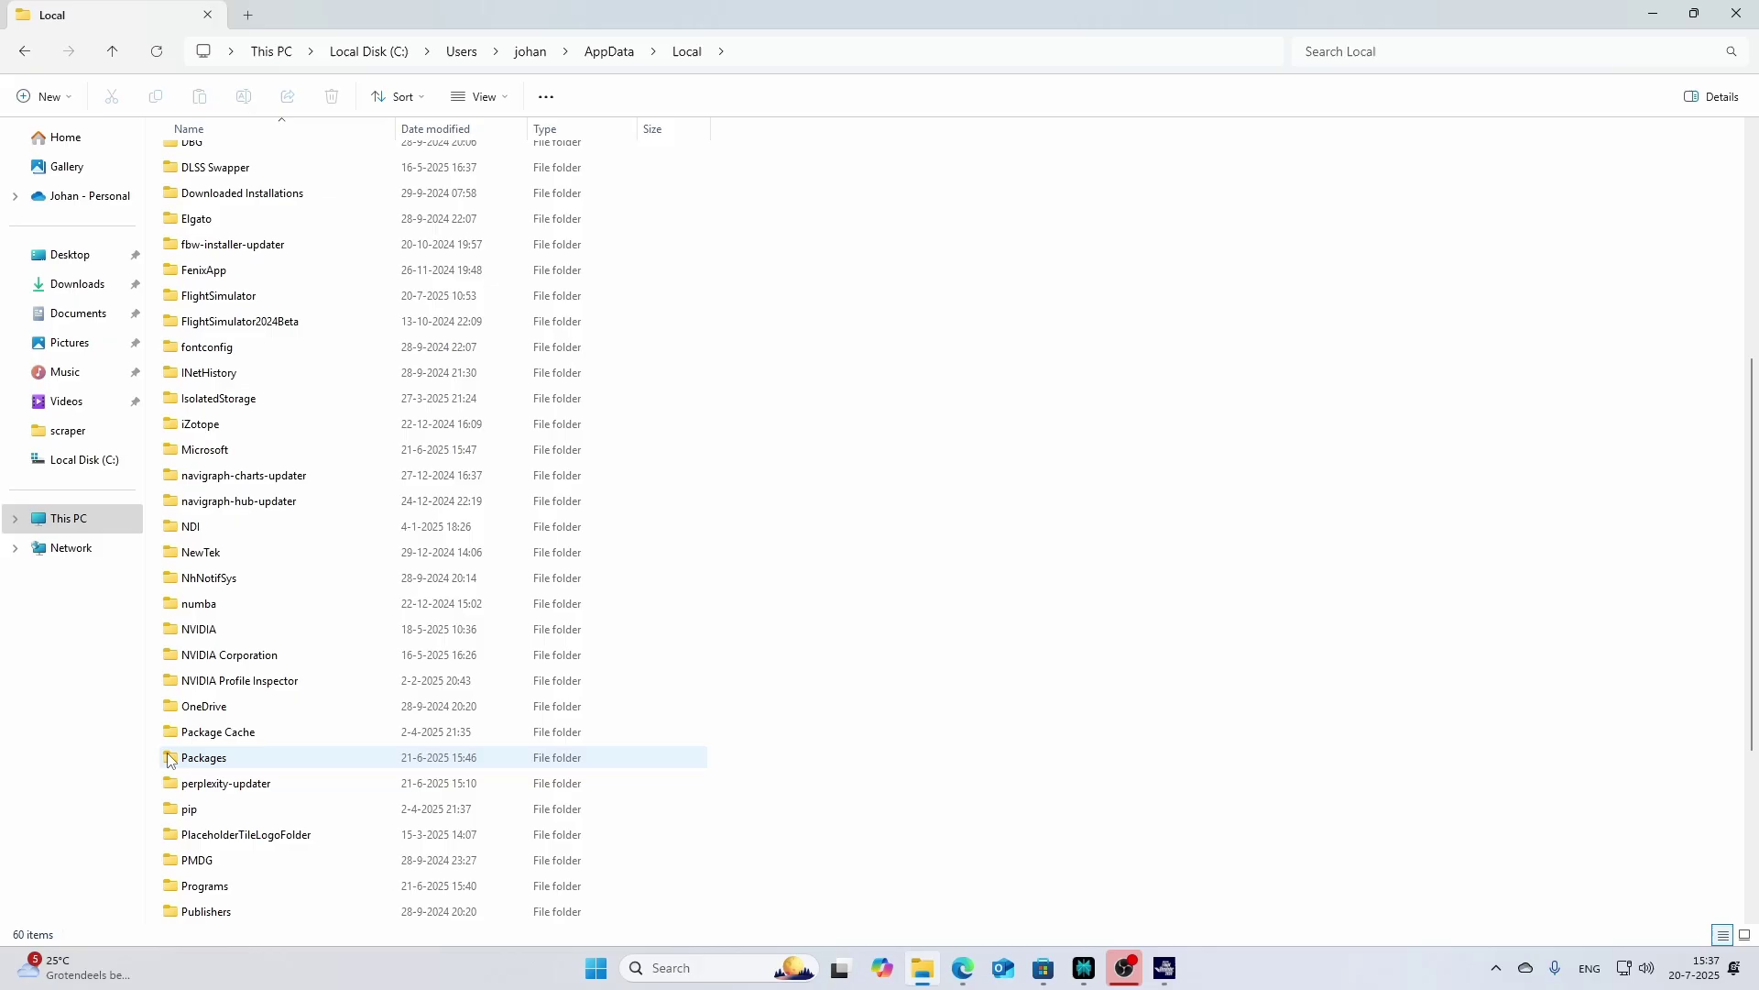
double_click(210, 760)
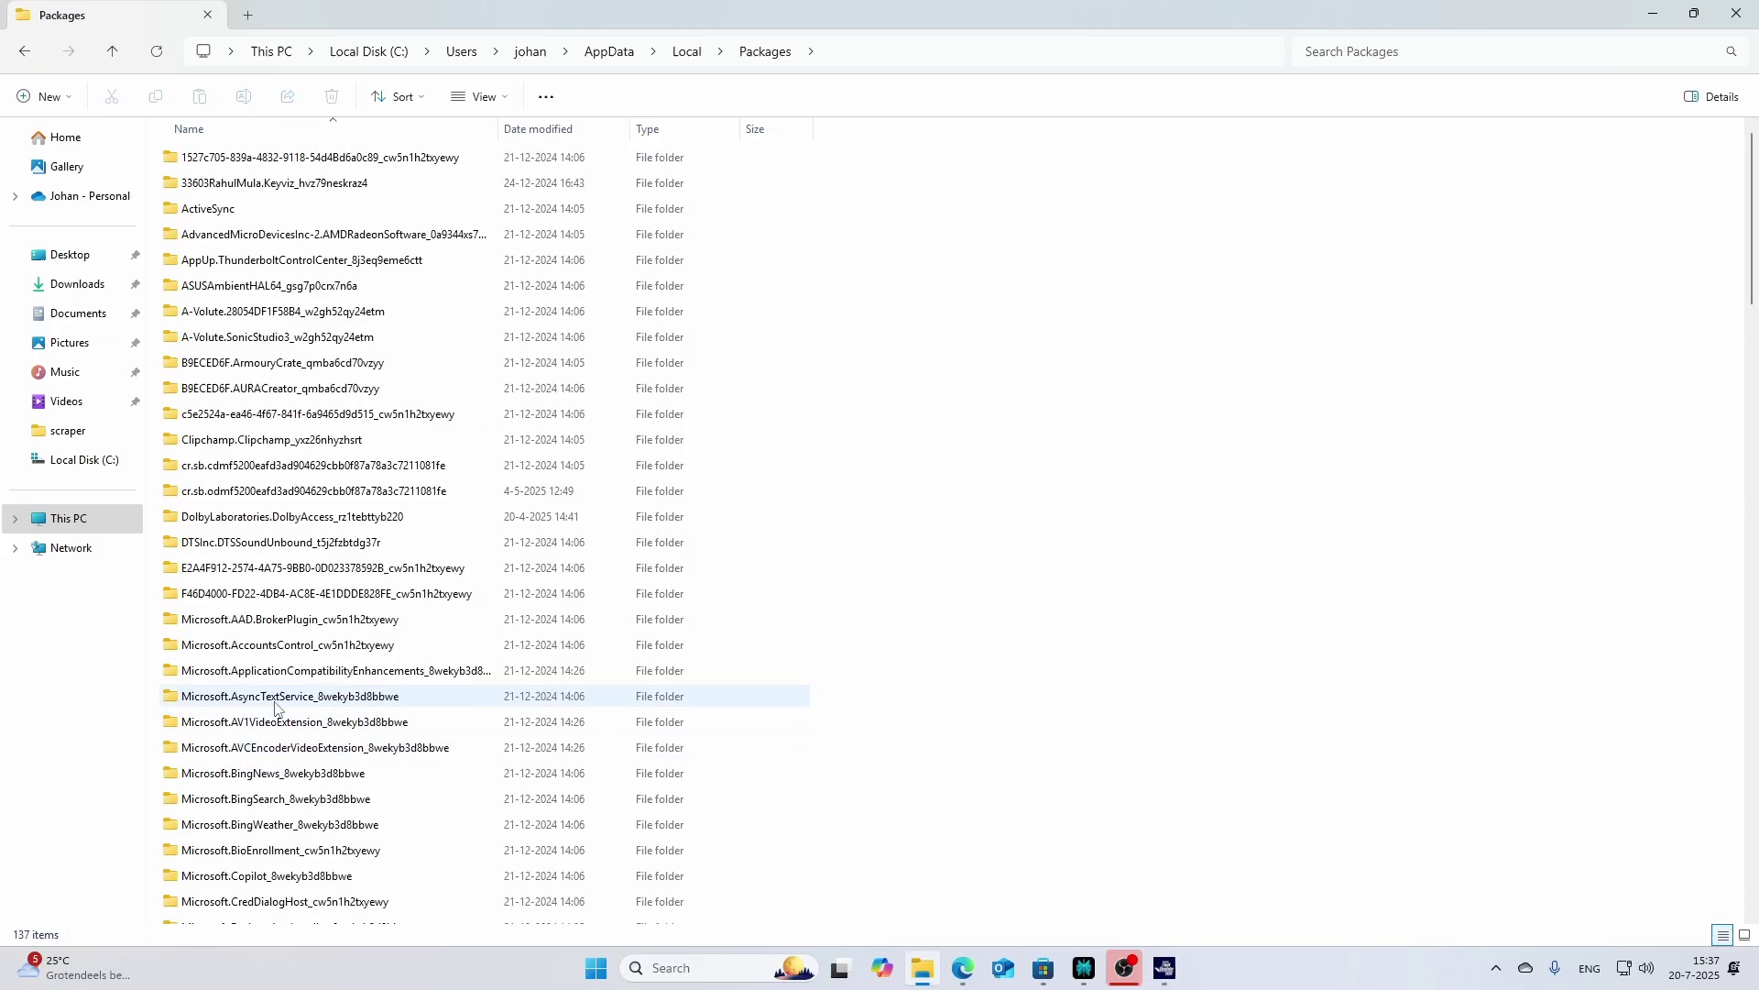
Find the Microsoft.Limitless_8wekyb3d8bbwe package folder and open its LocalState subfolder.
scroll(299, 714, down, 1)
scroll(299, 715, down, 3)
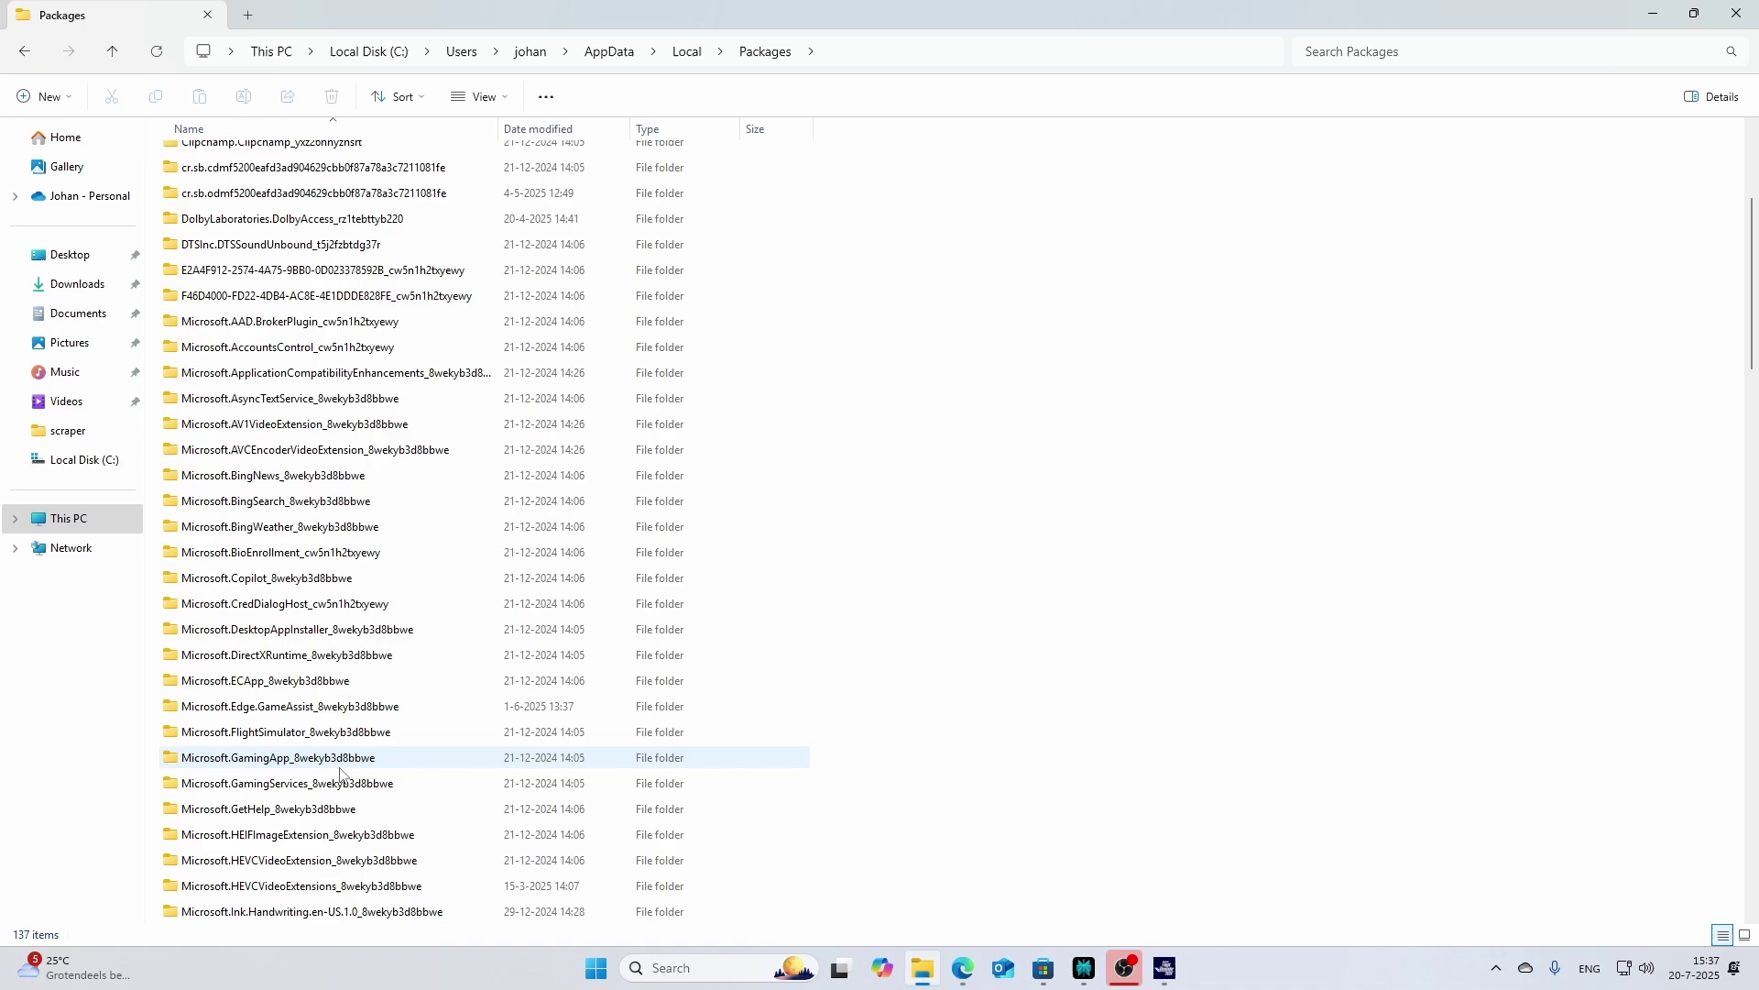
scroll(266, 744, down, 2)
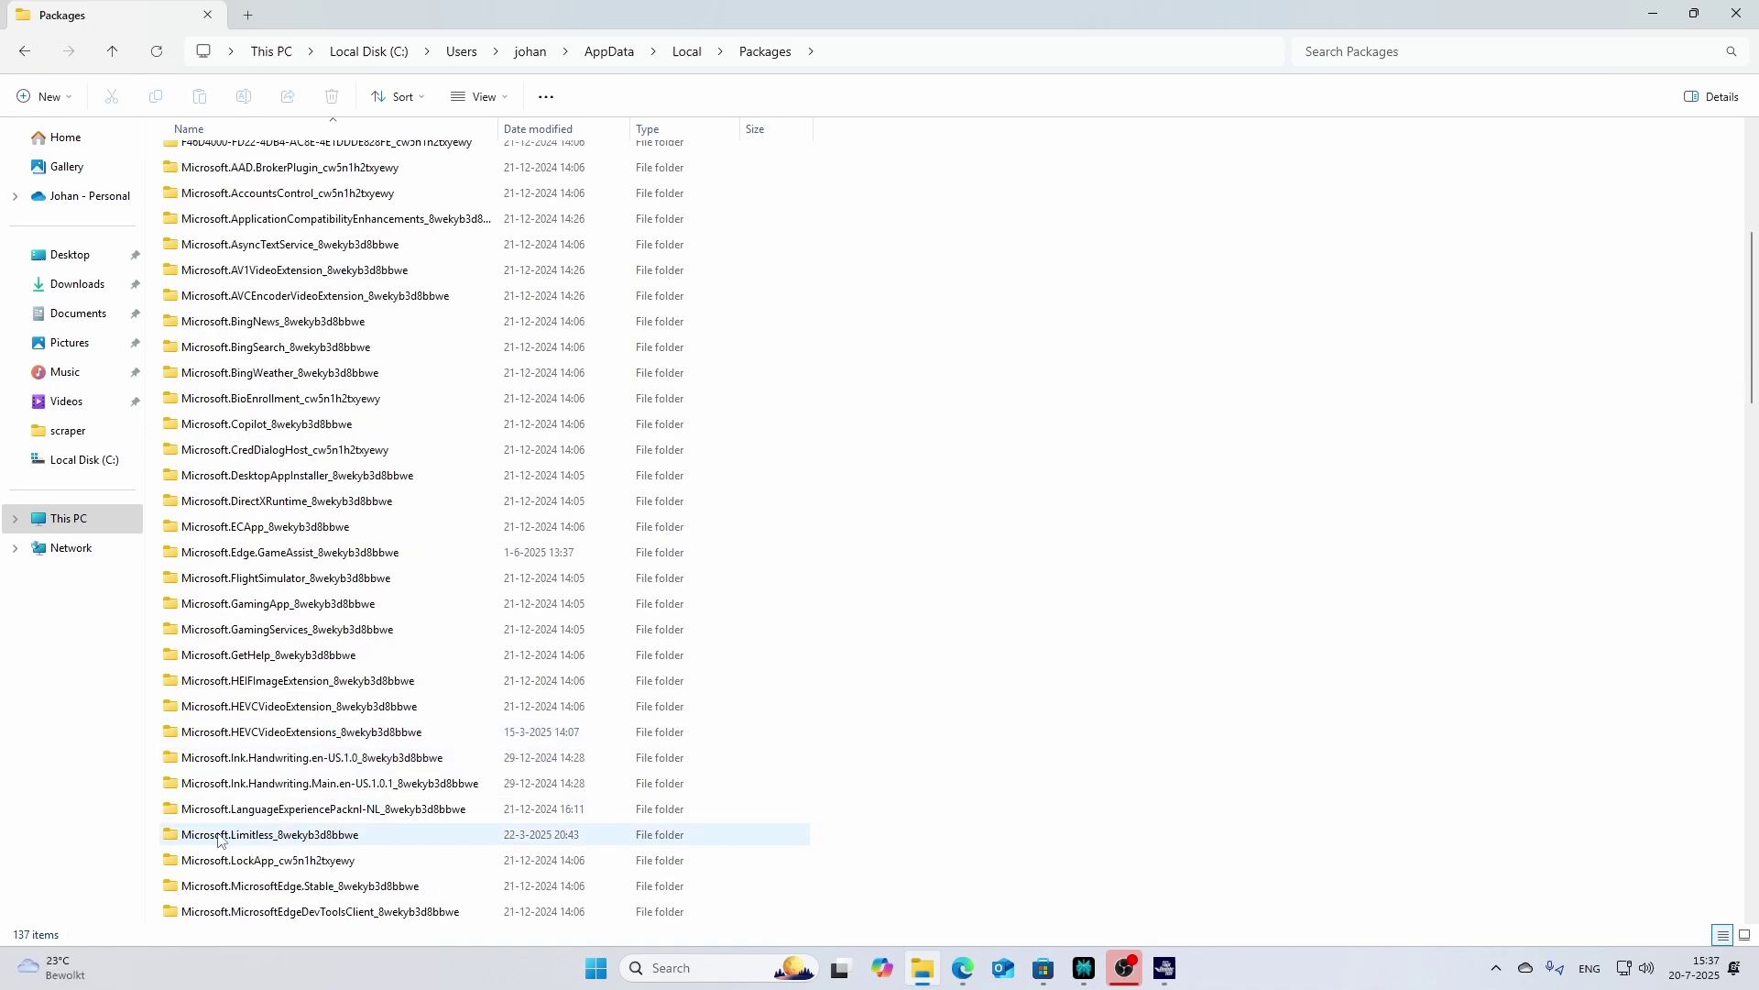
double_click(253, 836)
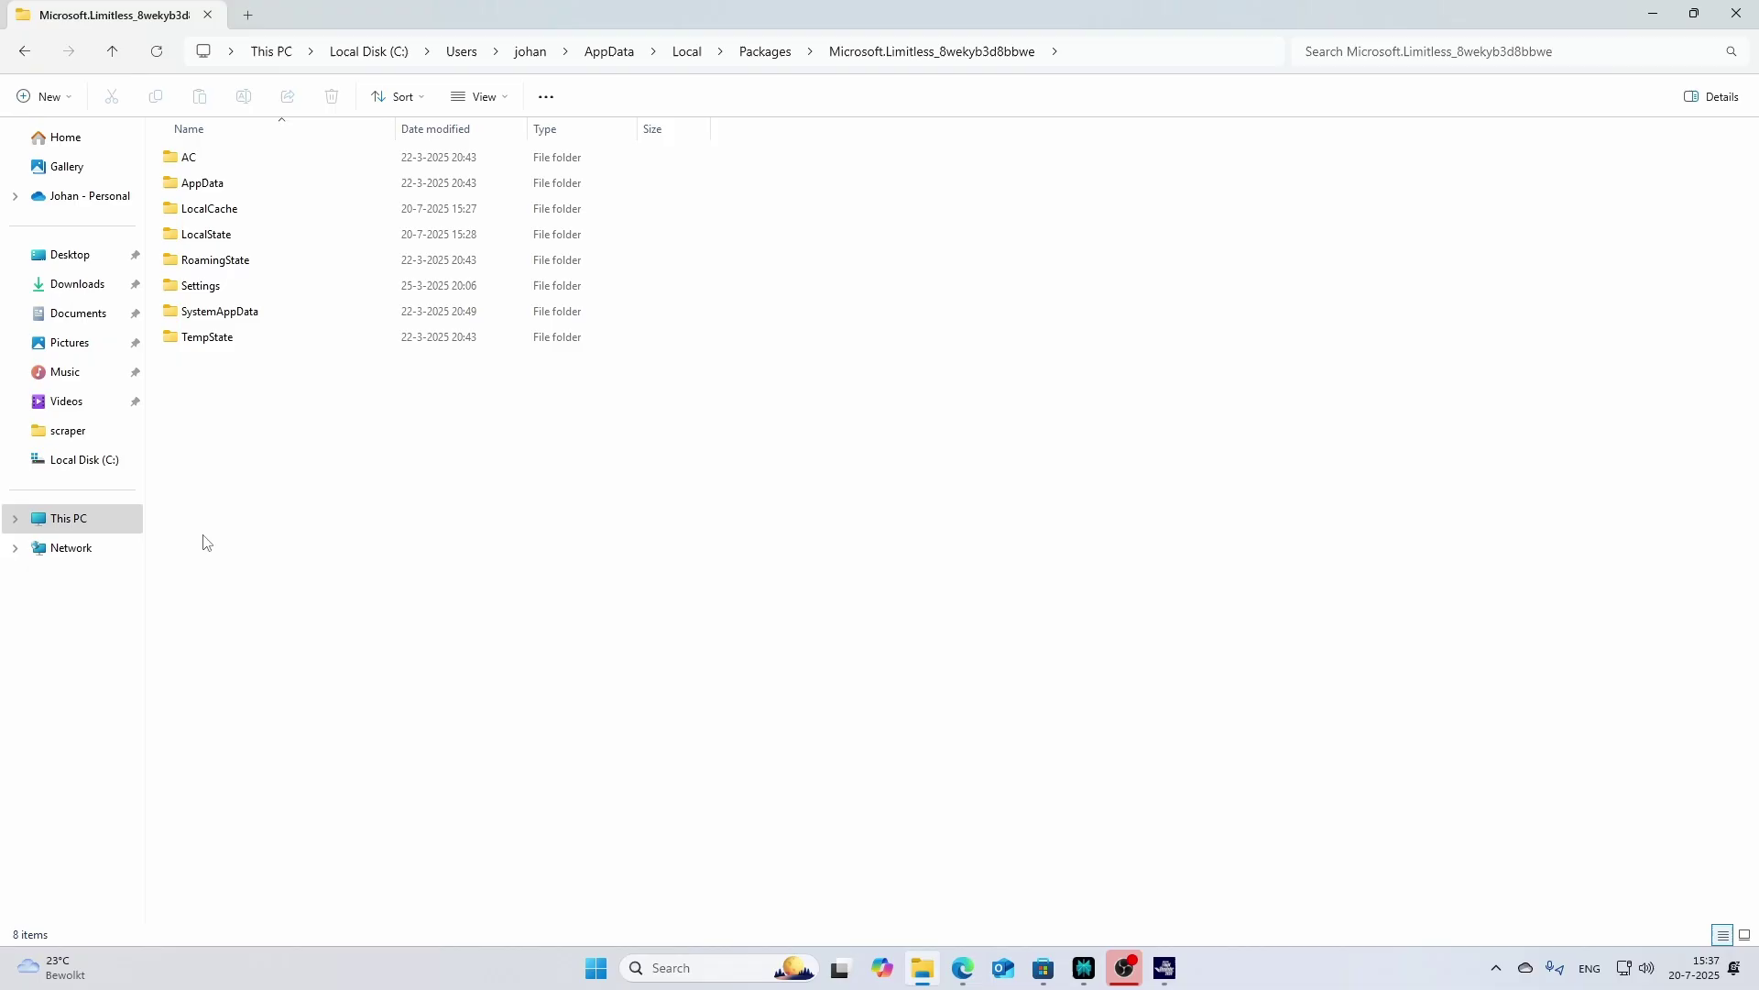
double_click(210, 240)
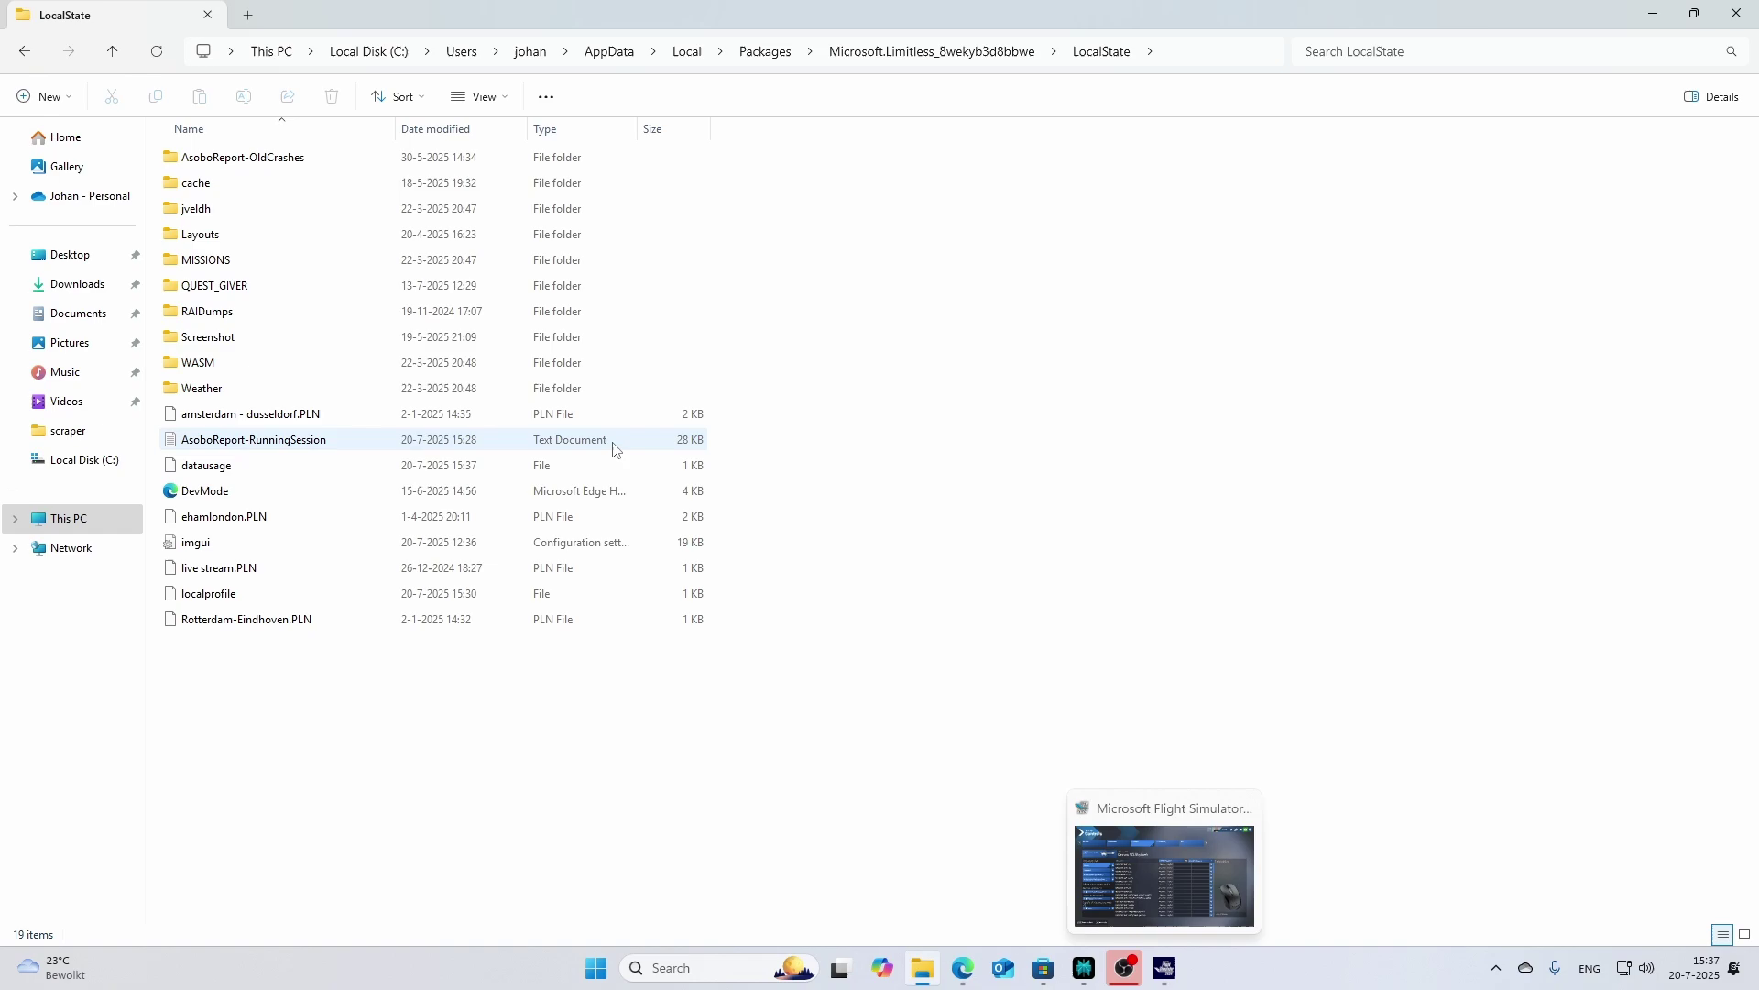
Go to C:\MSFS backup and open the exported yoke airplanes controls file in Notepad, just once.
click(374, 55)
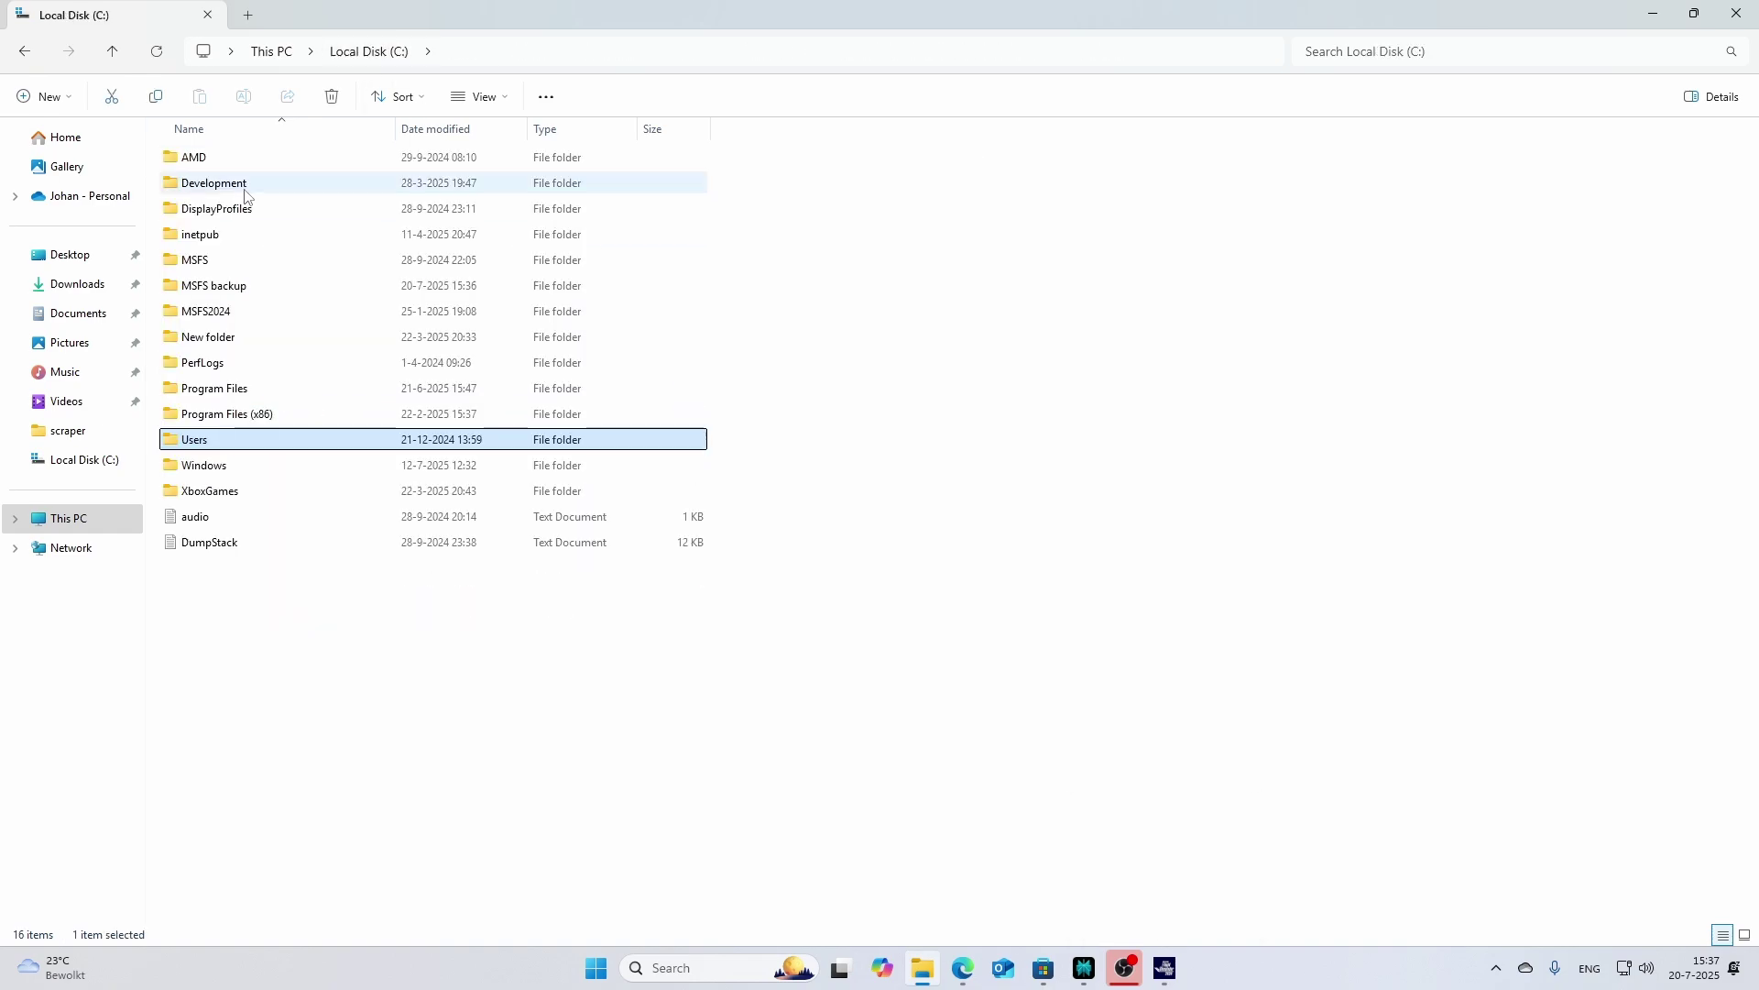
double_click(220, 285)
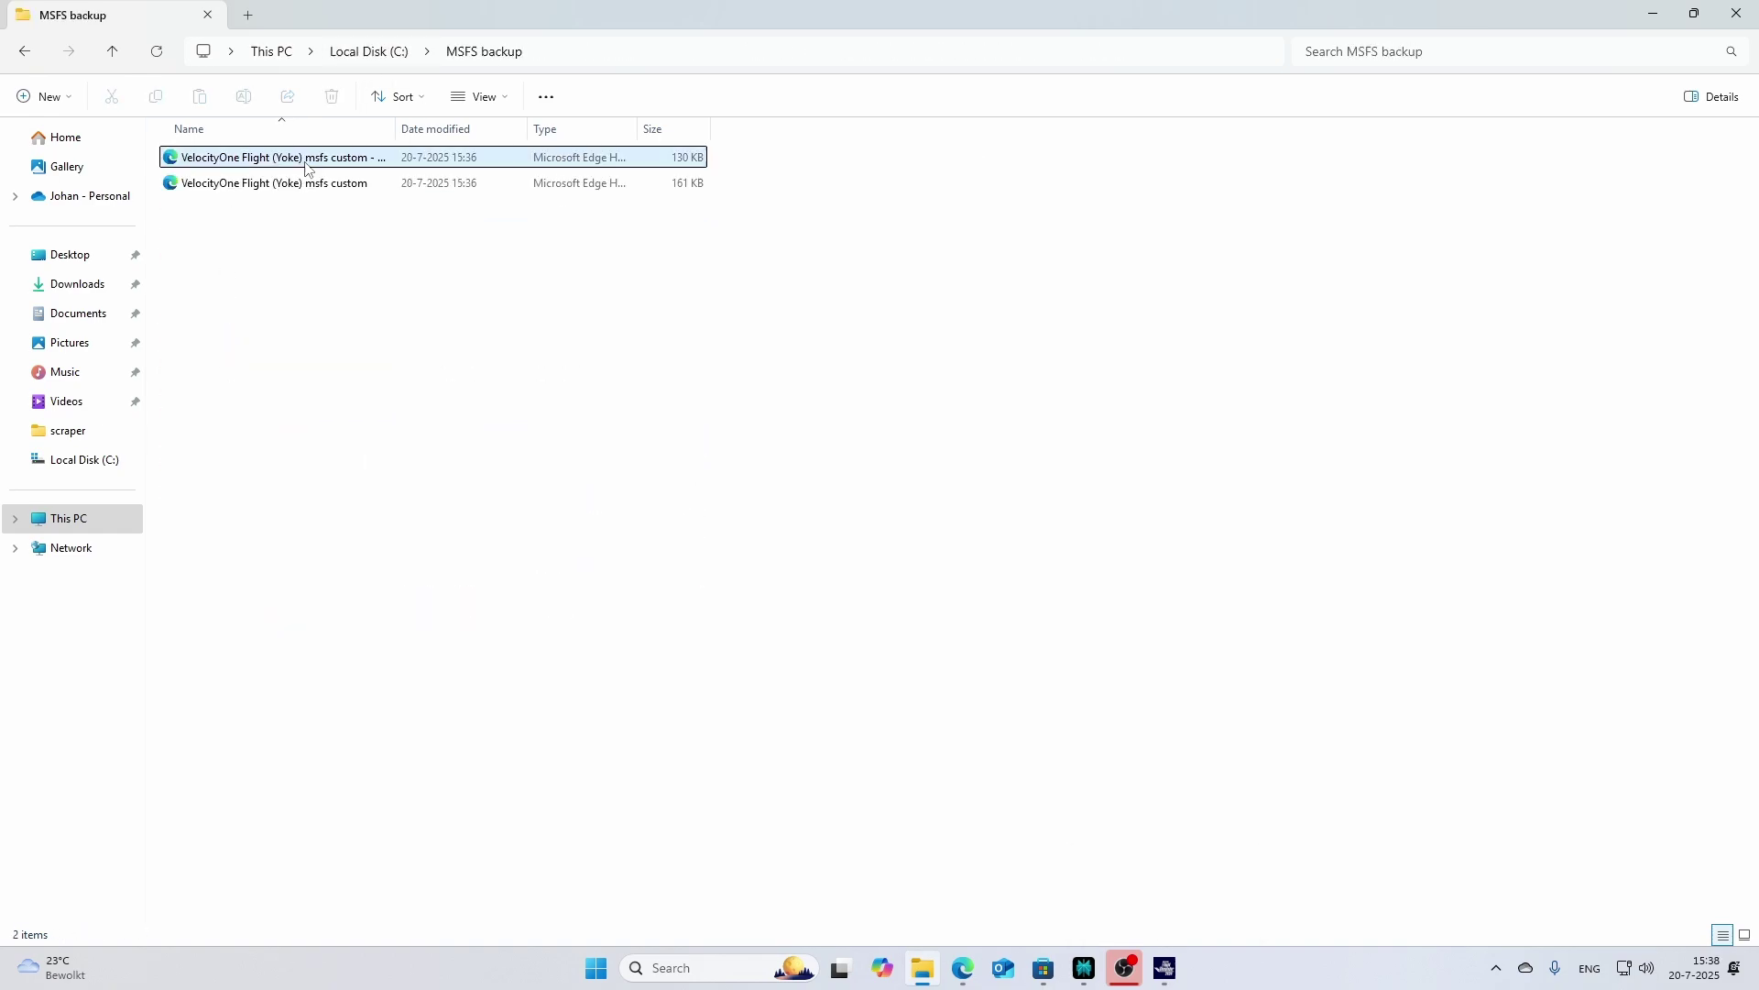
right_click(308, 168)
mouse_move(487, 264)
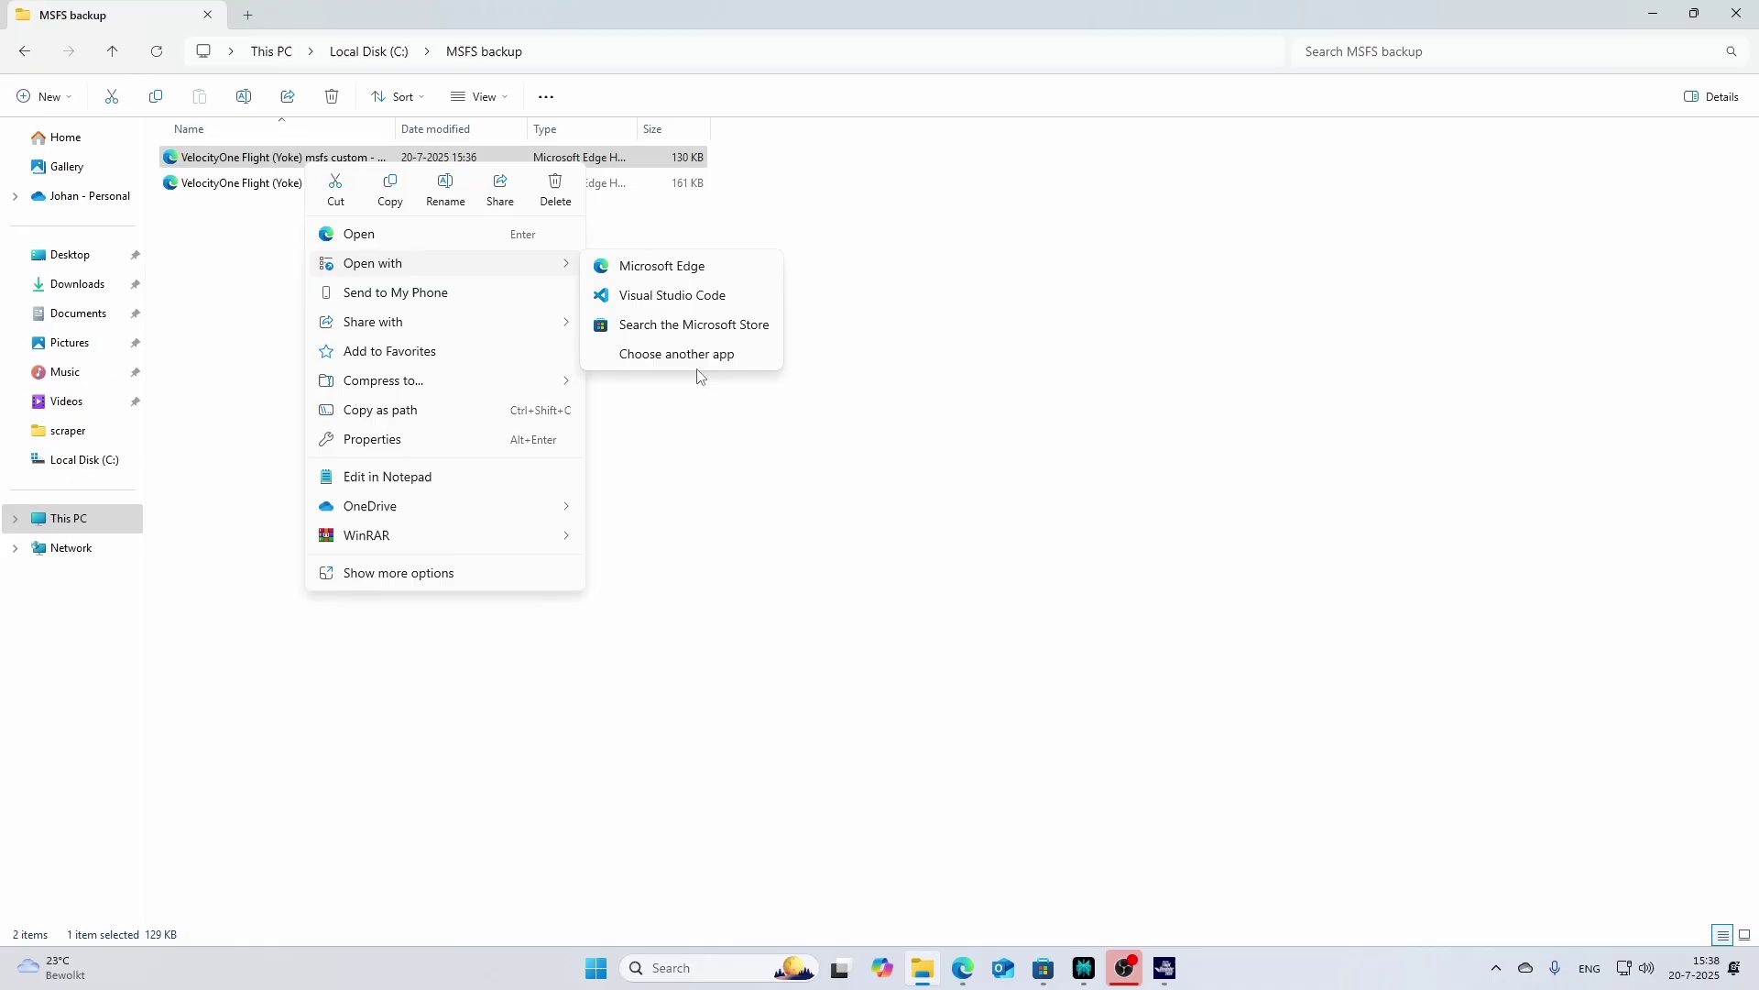
click(677, 354)
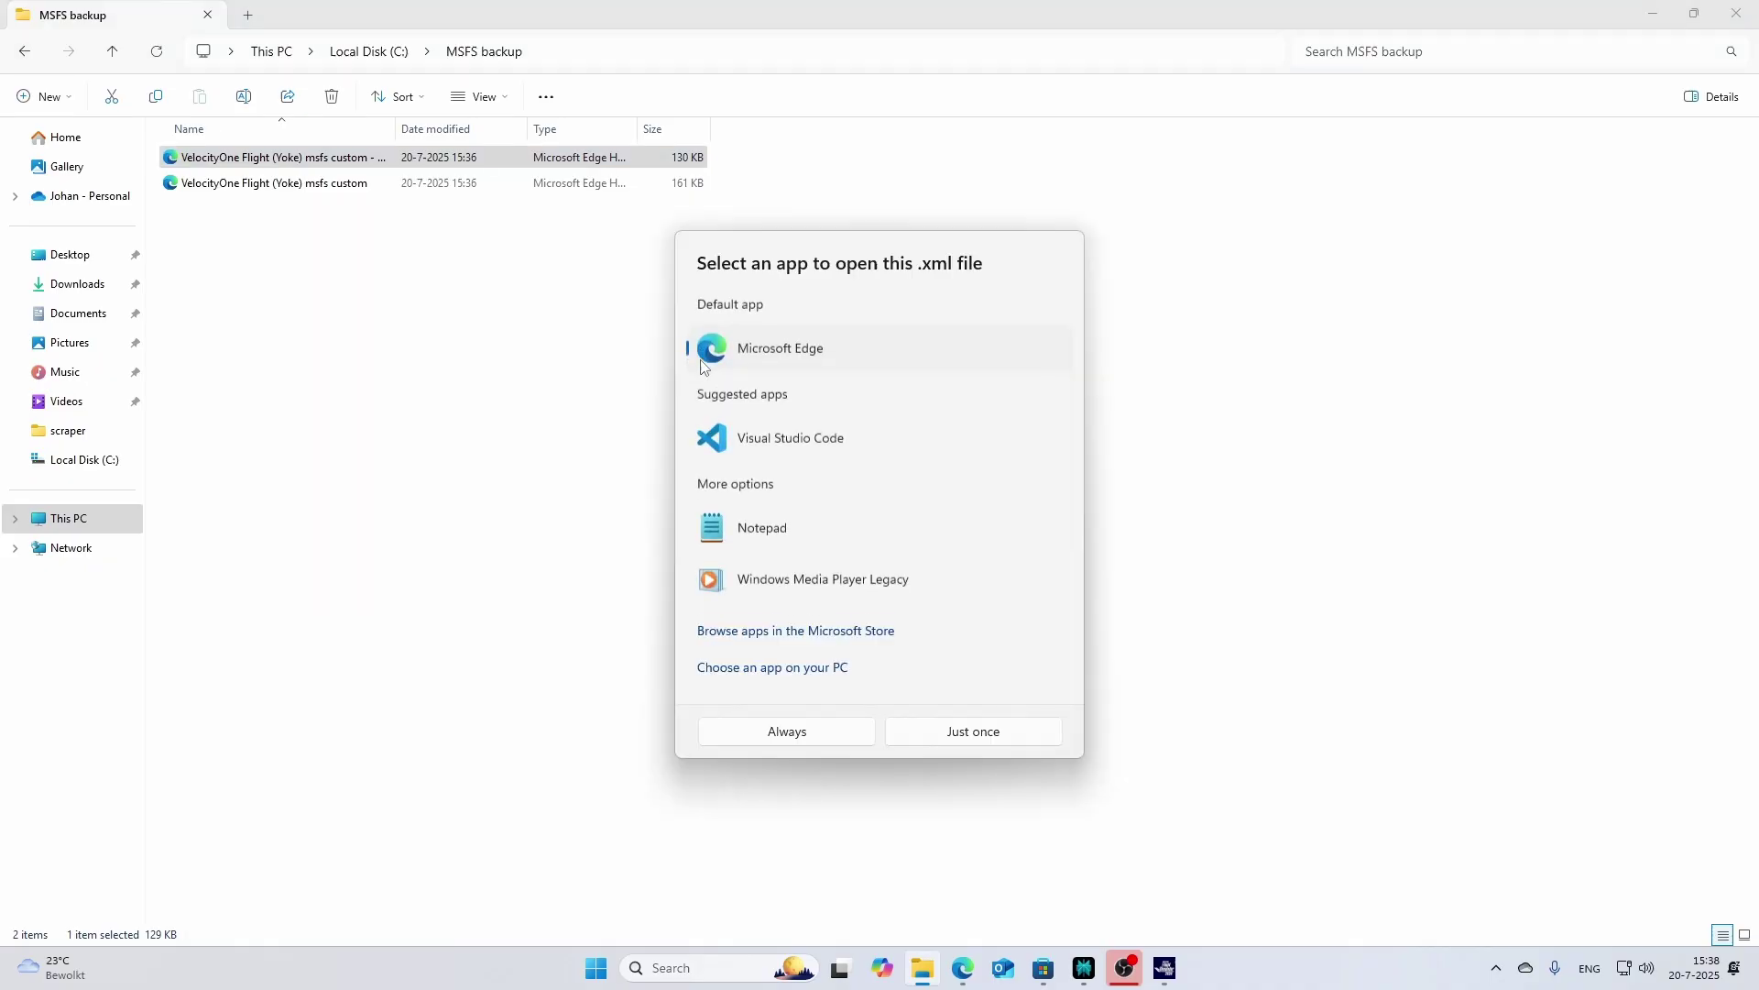
click(770, 529)
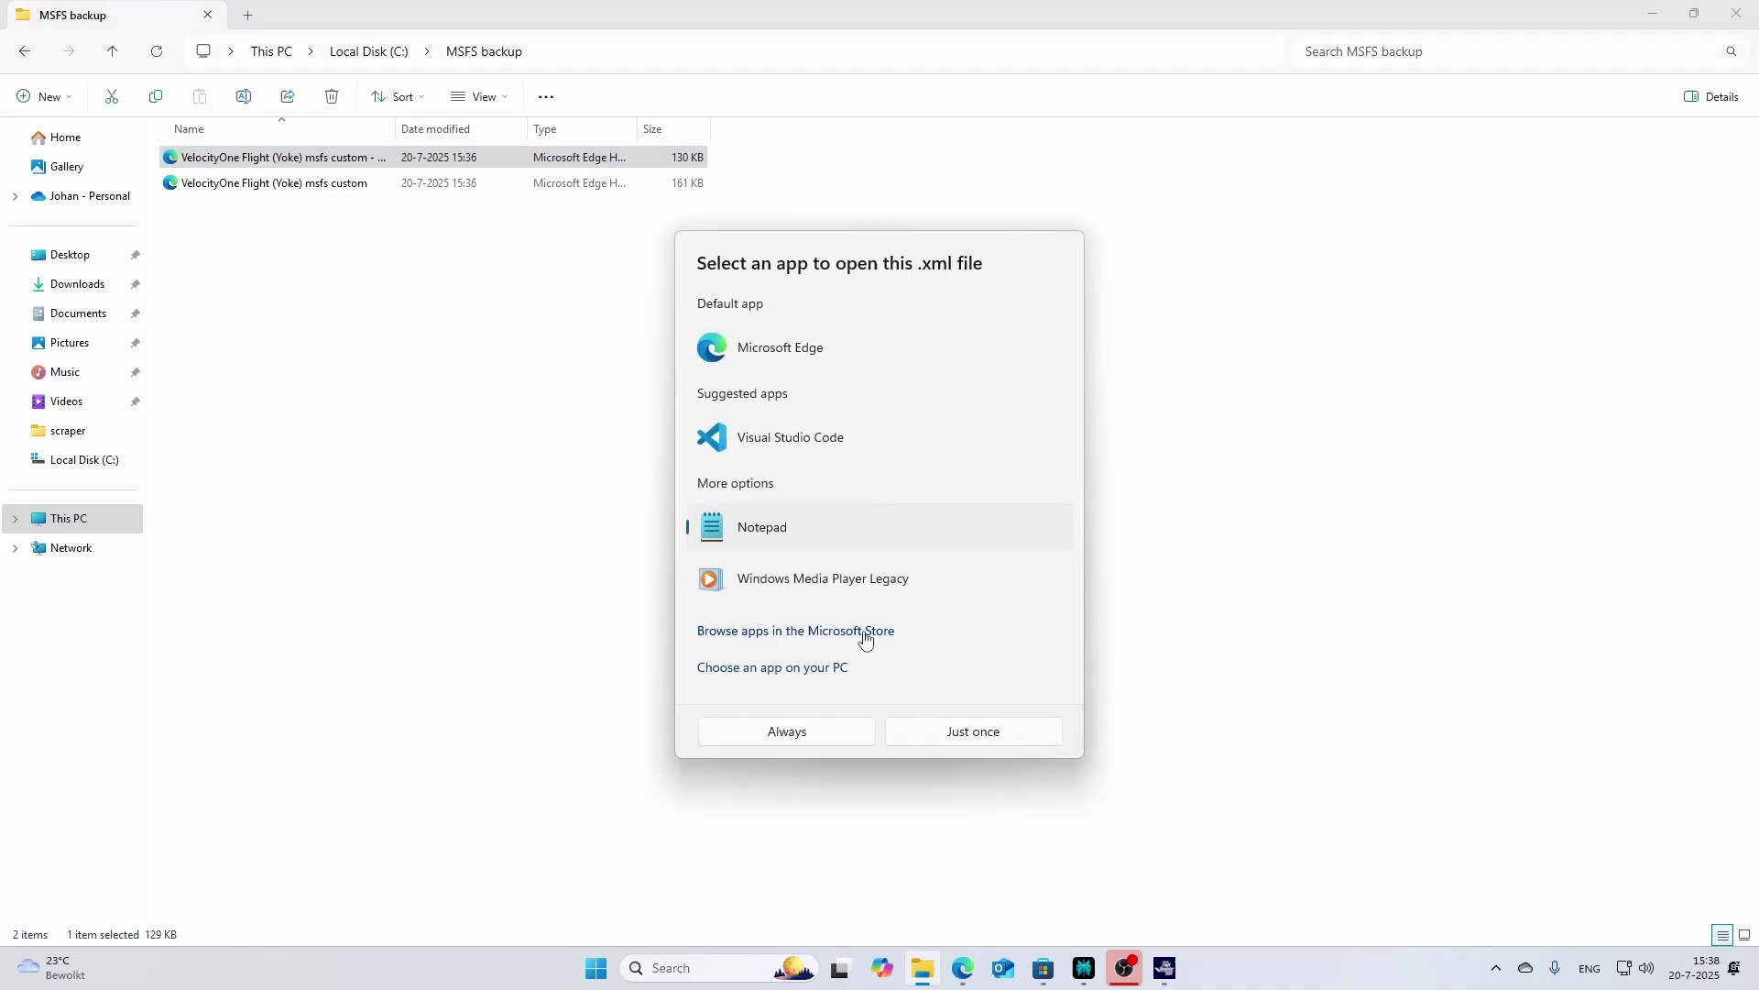
click(976, 733)
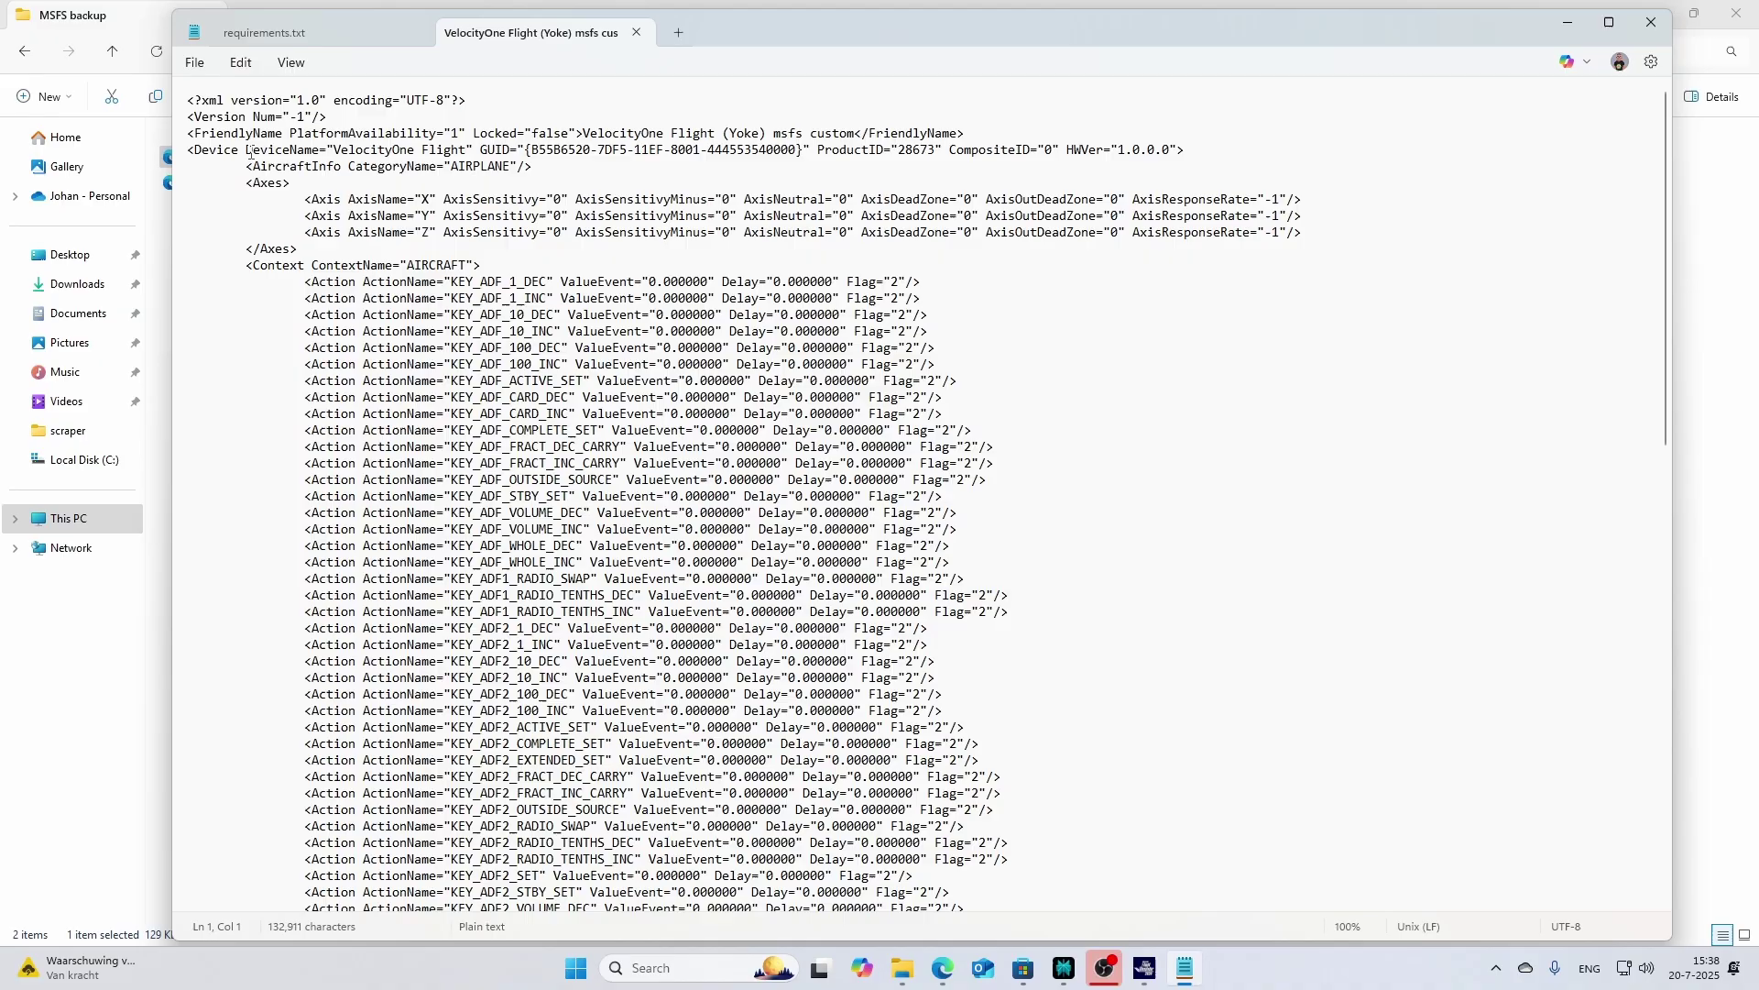
Look through the preset's XML action and axis entries to the end of the file, and close Notepad.
scroll(742, 495, down, 20)
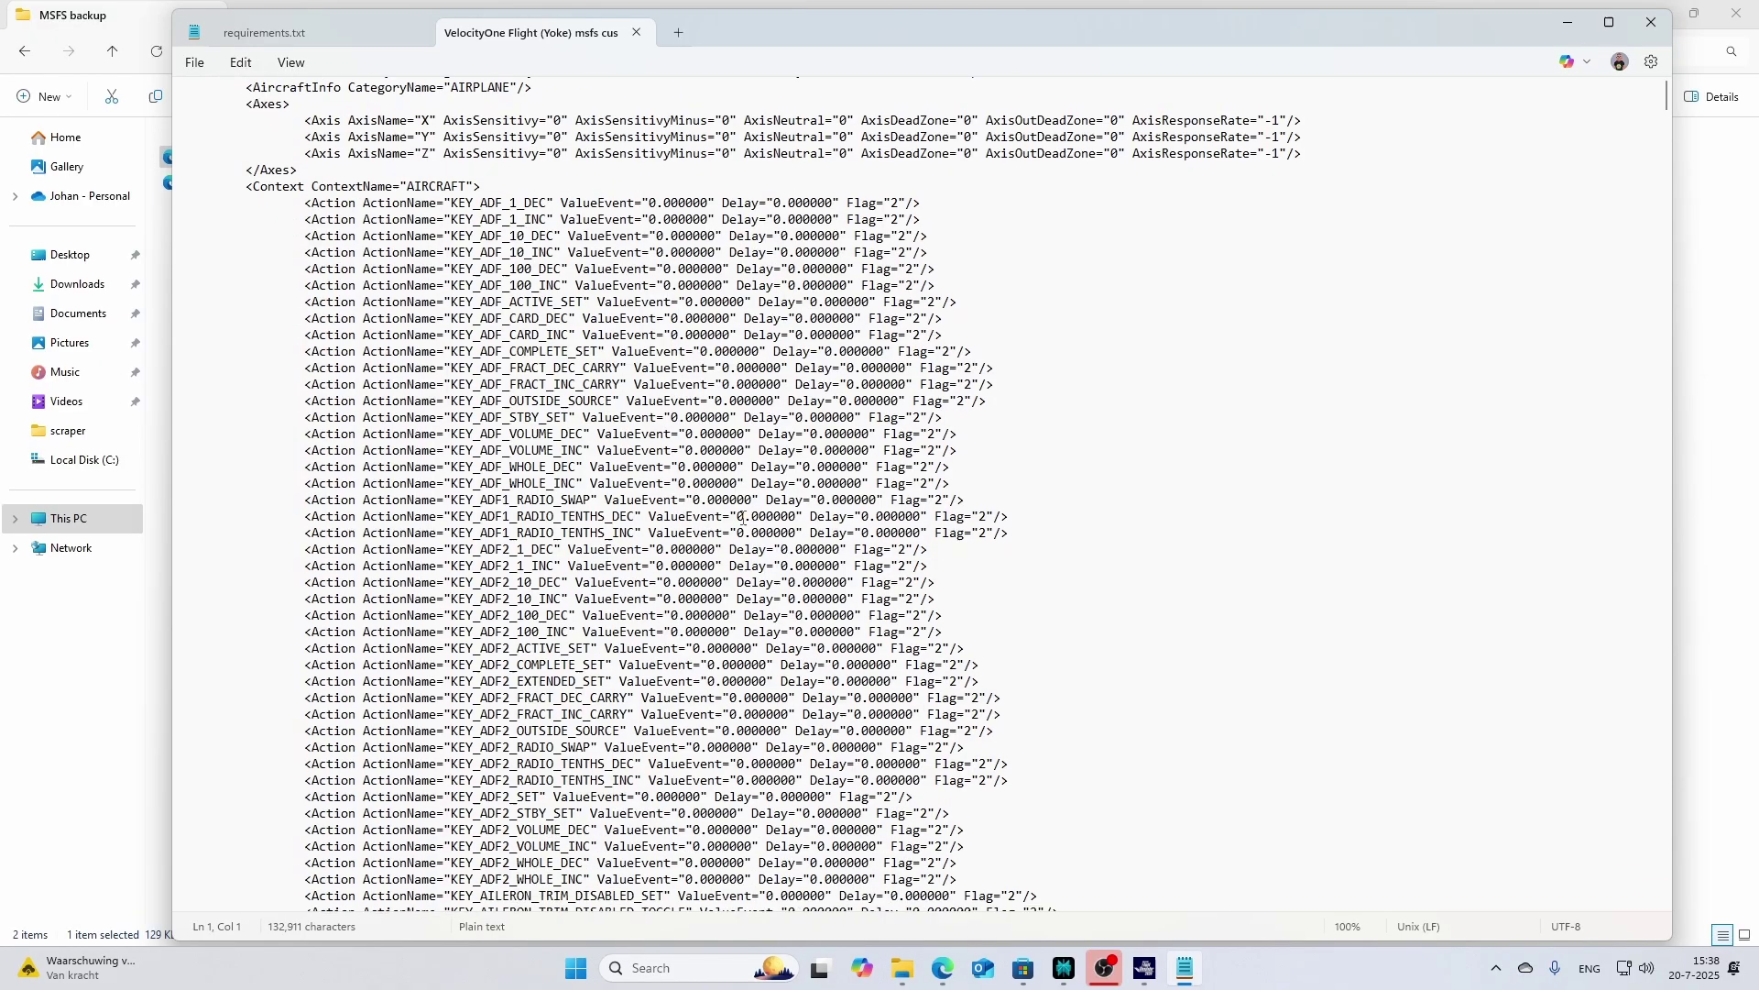
scroll(772, 550, down, 20)
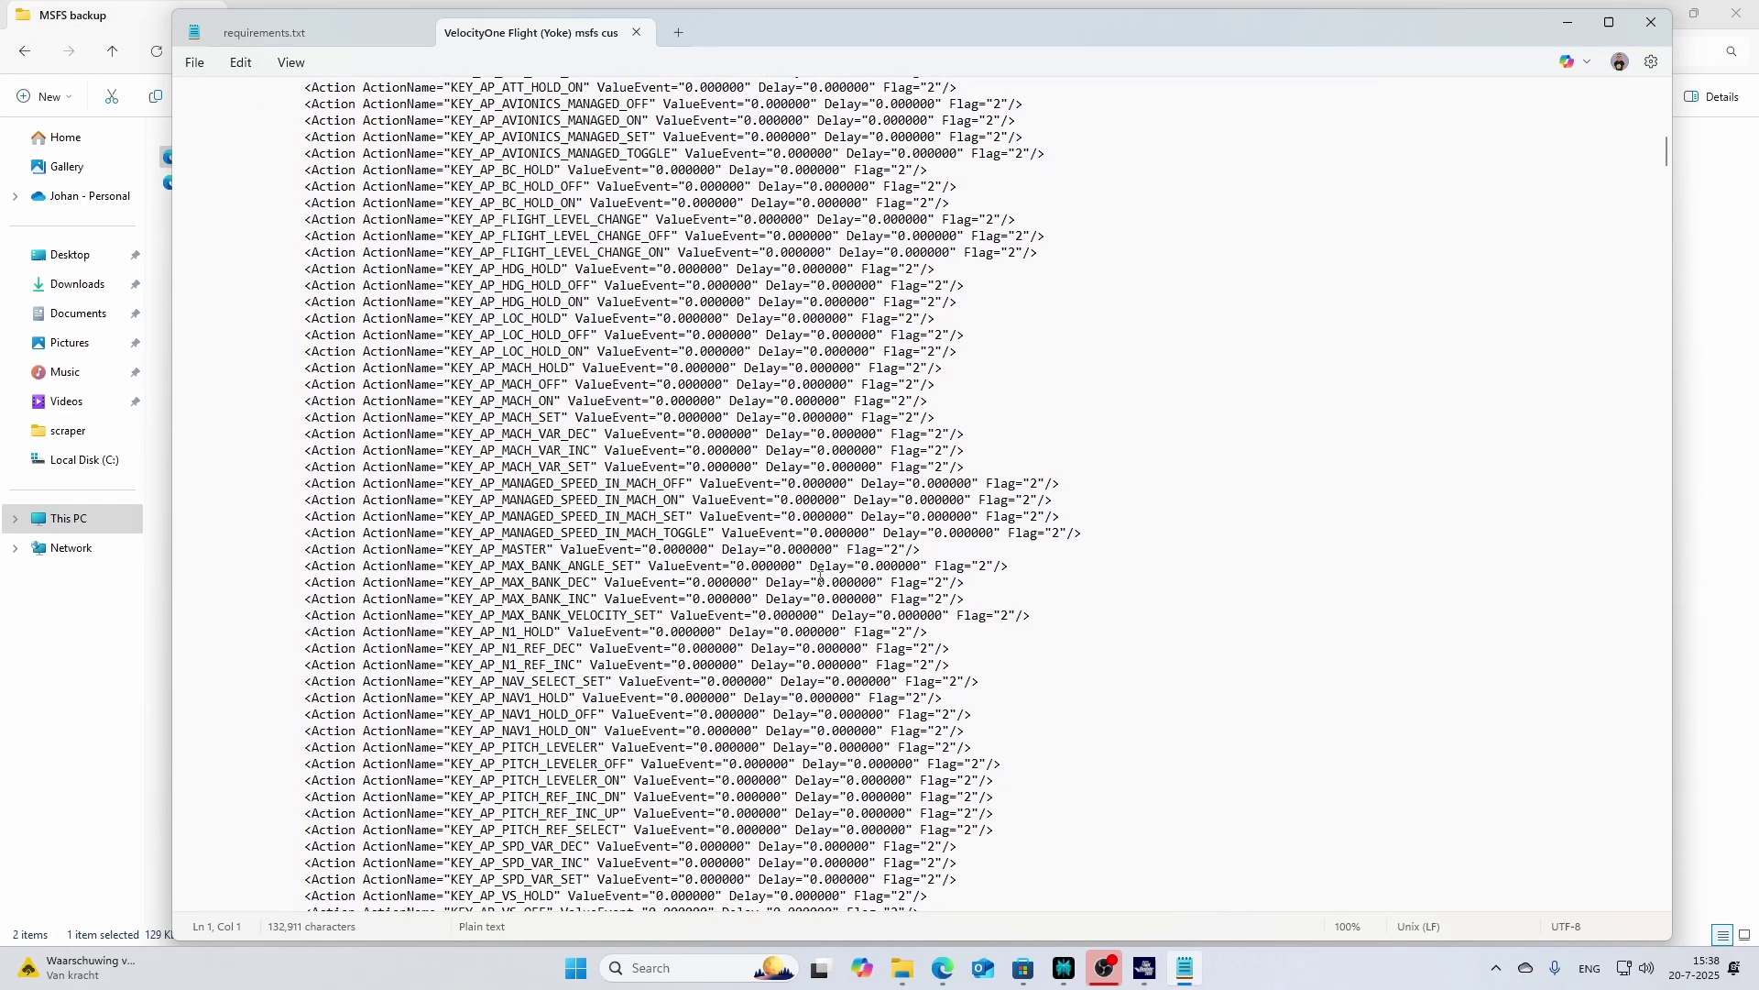
scroll(841, 620, down, 1)
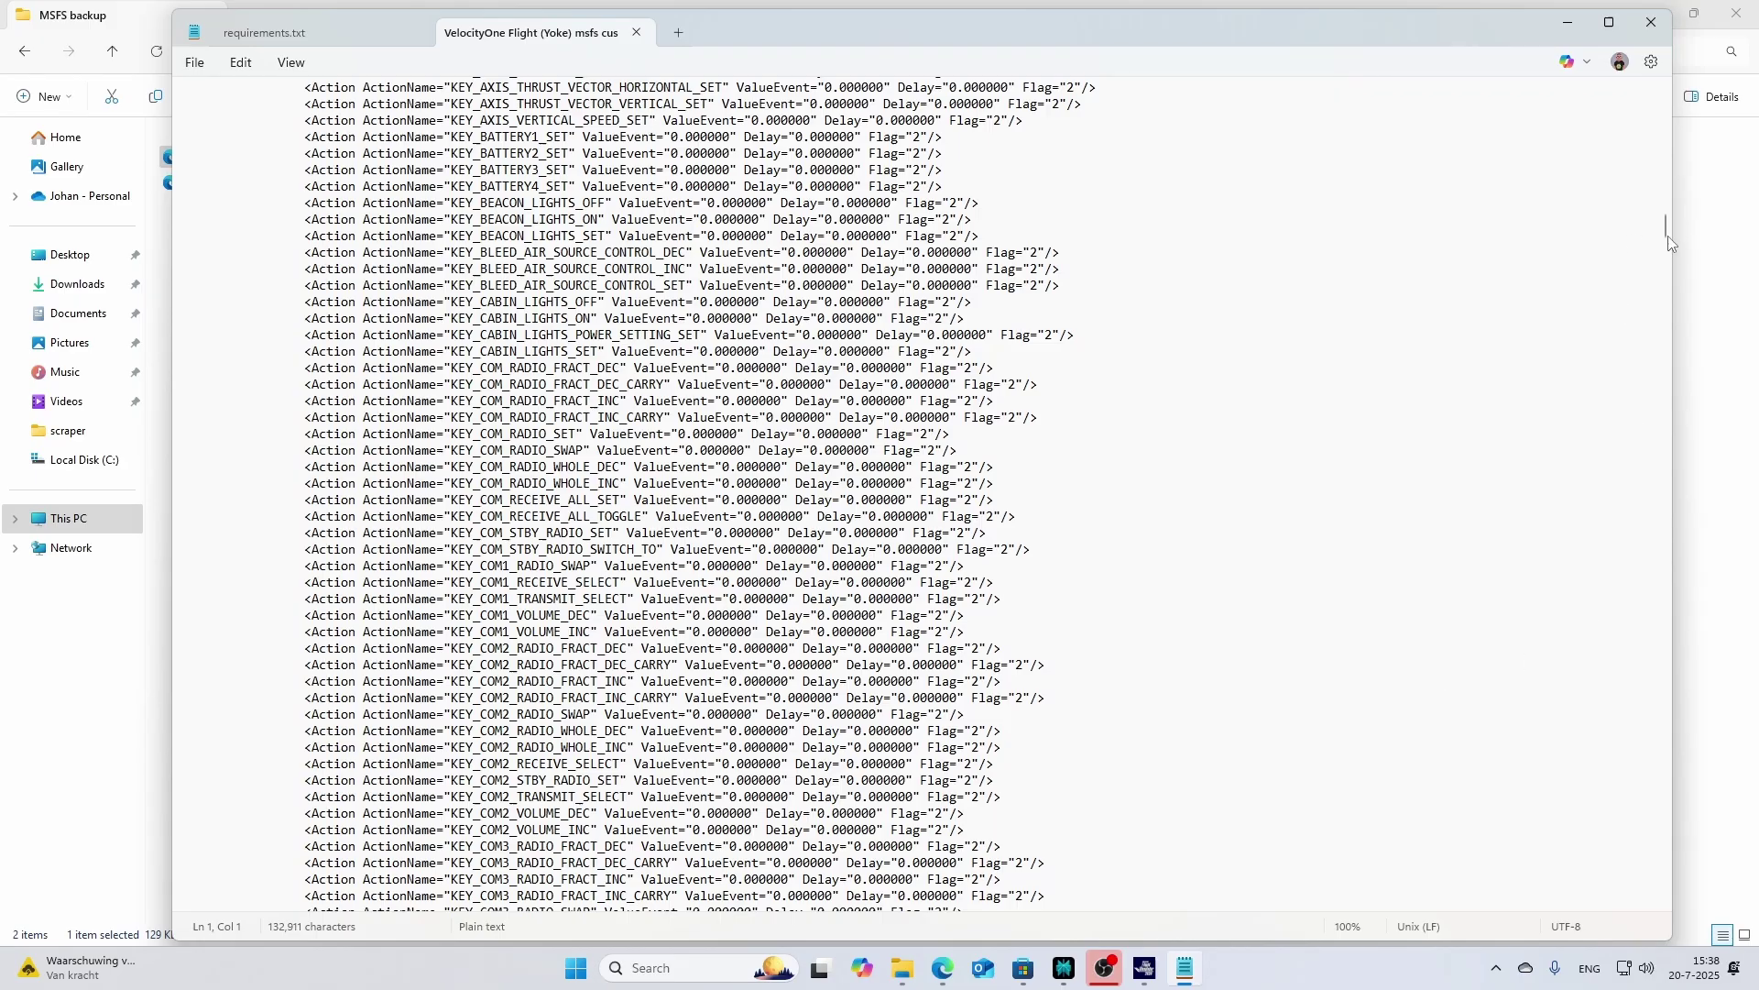
drag(1669, 240, 1685, 899)
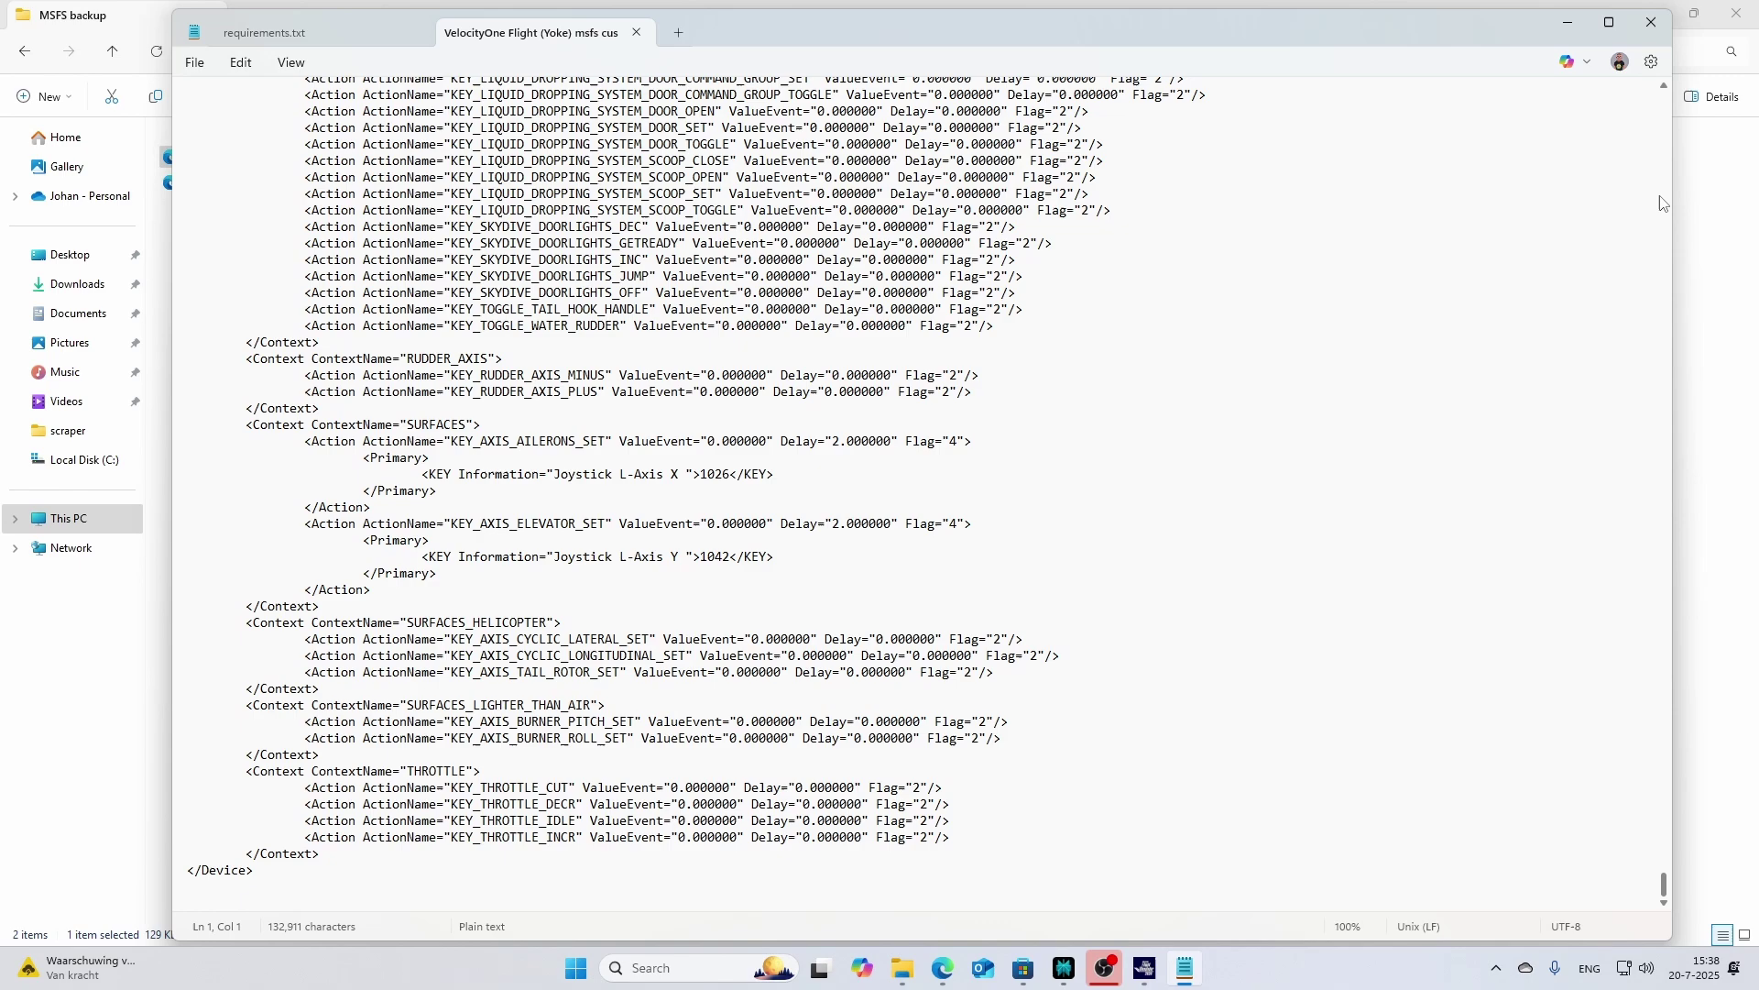
click(636, 32)
click(1652, 22)
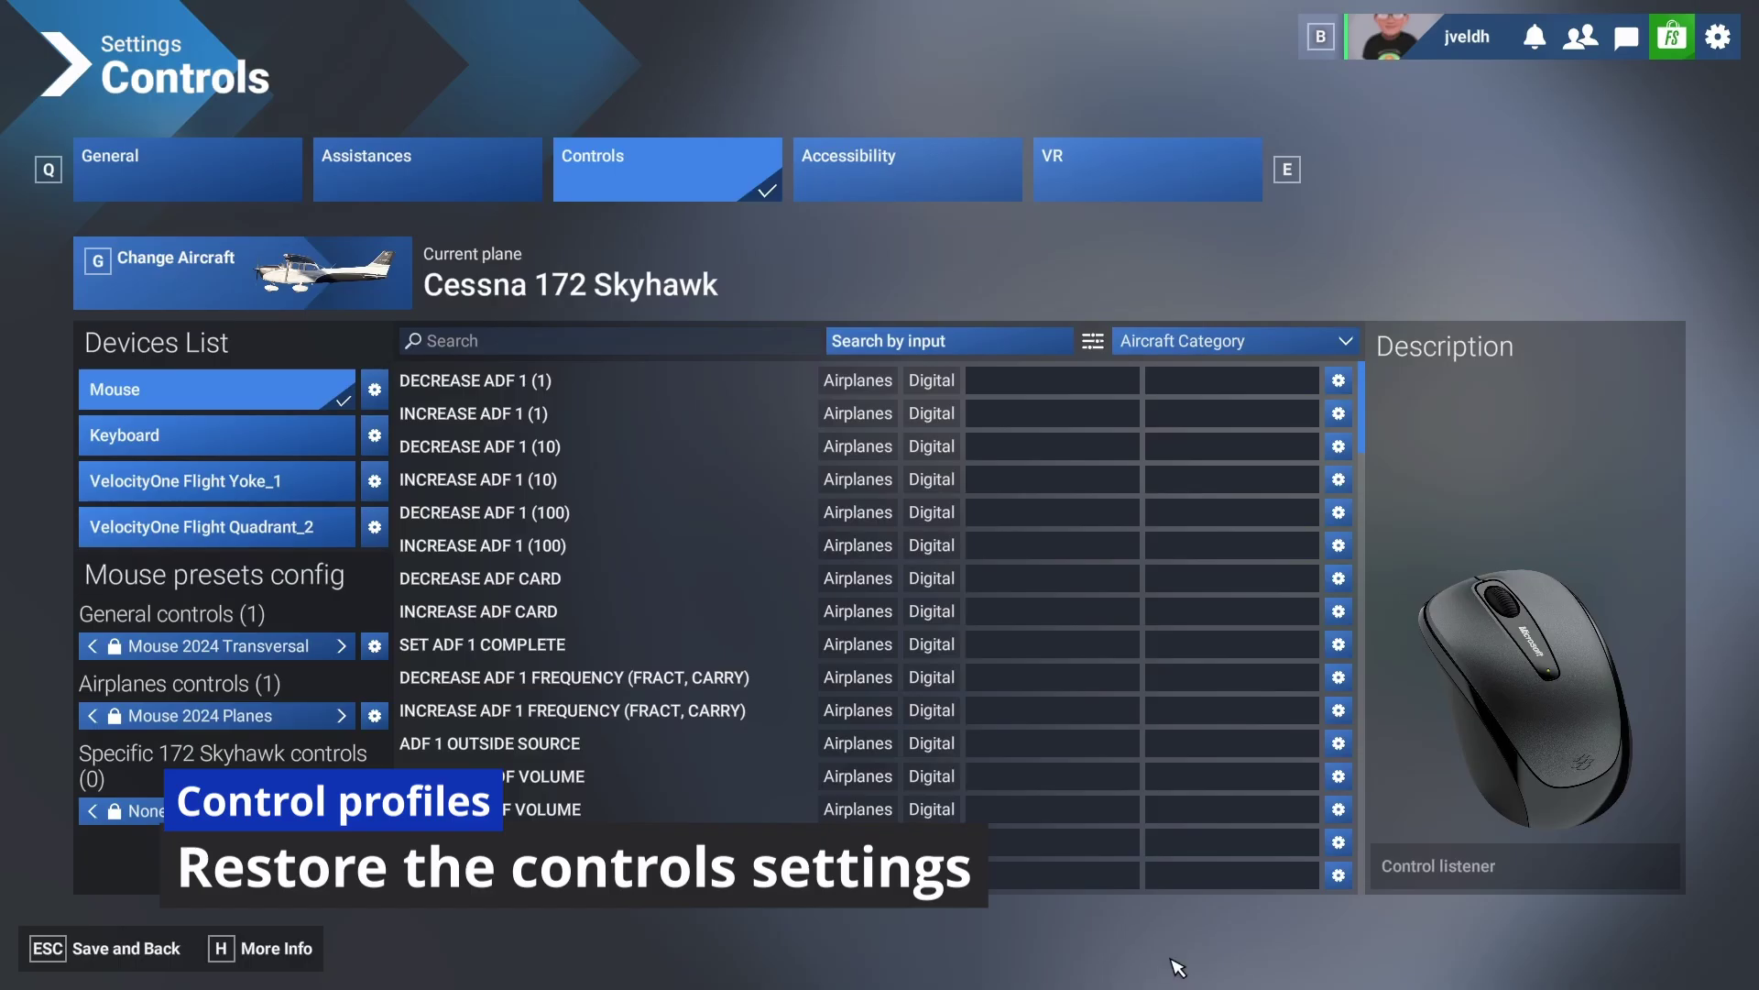
In Microsoft Flight Simulator 2024, start importing a General controls preset for the mouse, go to C:\MSFS backup and widen the file name column.
click(1165, 967)
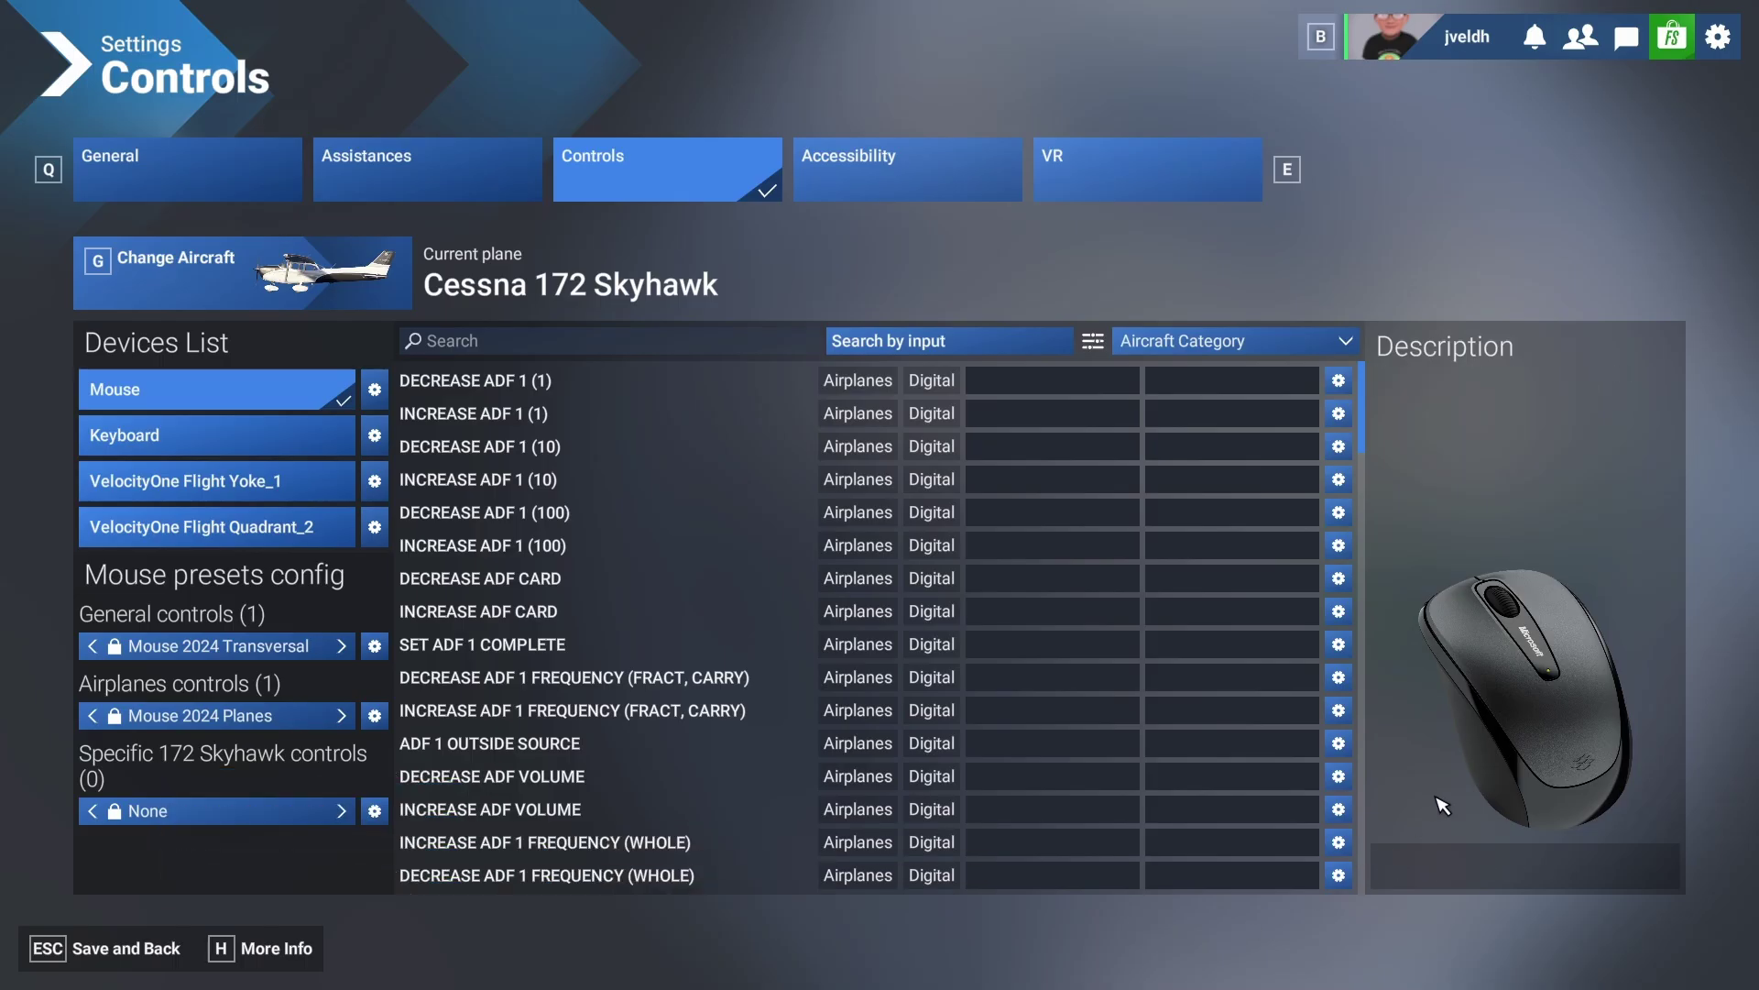
click(375, 528)
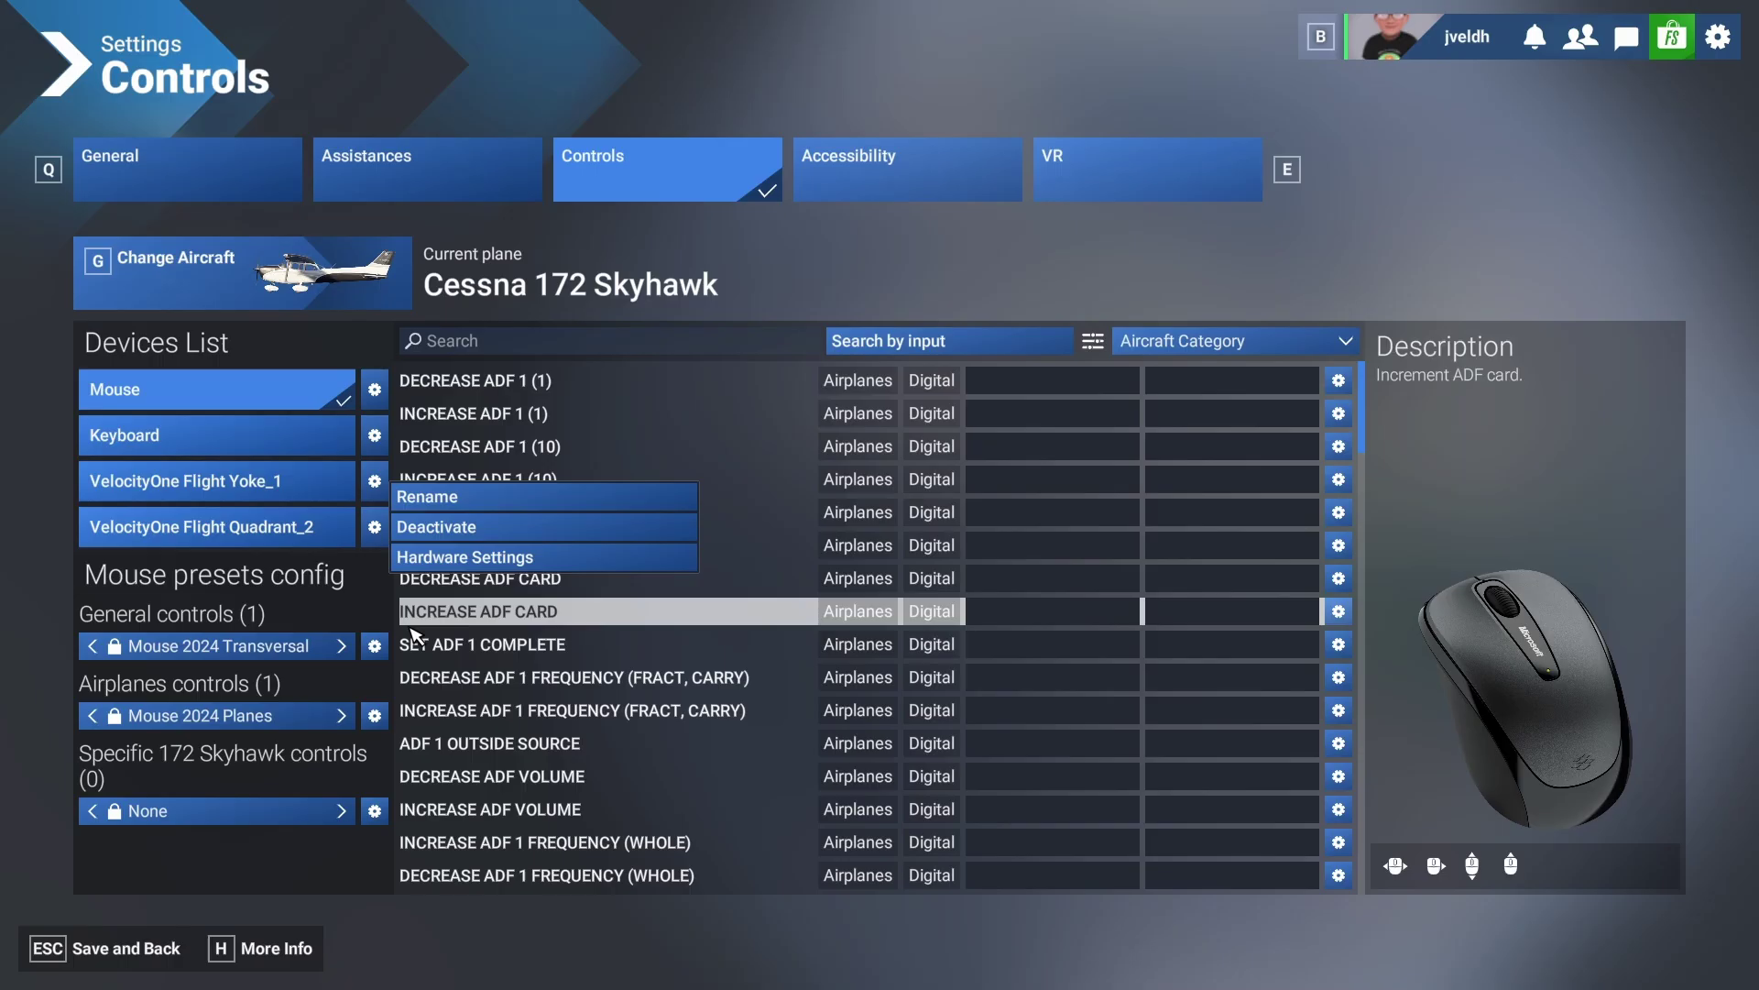
click(375, 646)
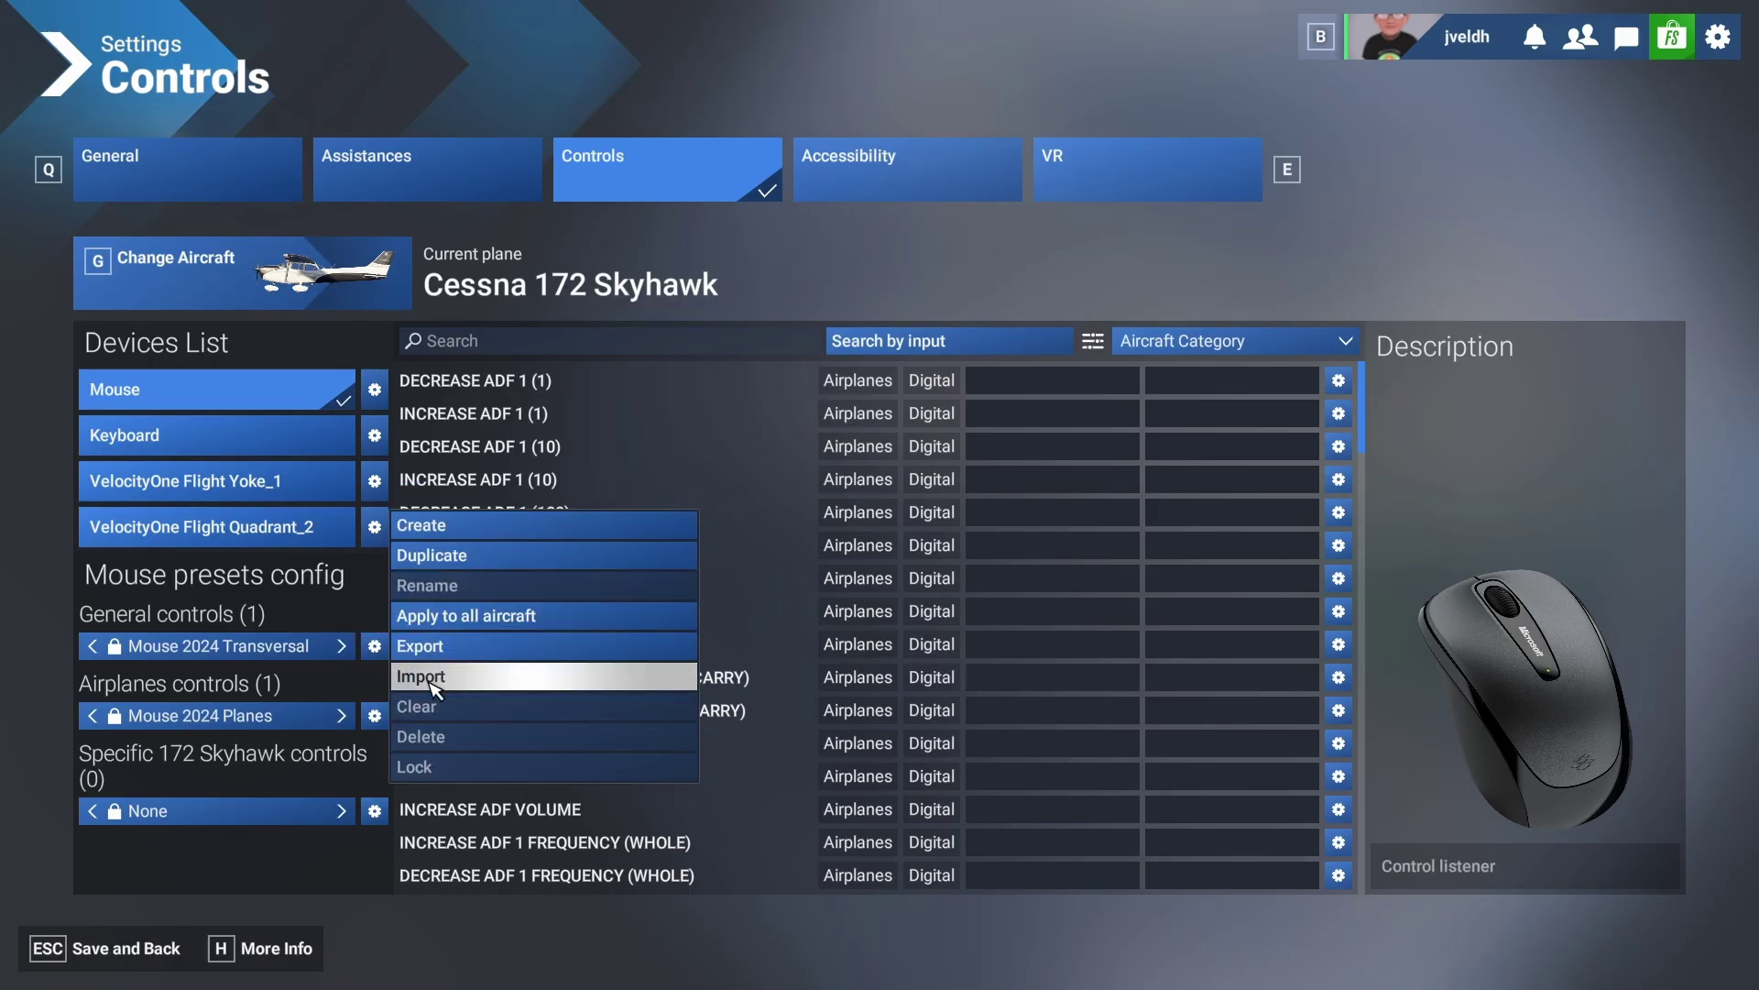
click(431, 683)
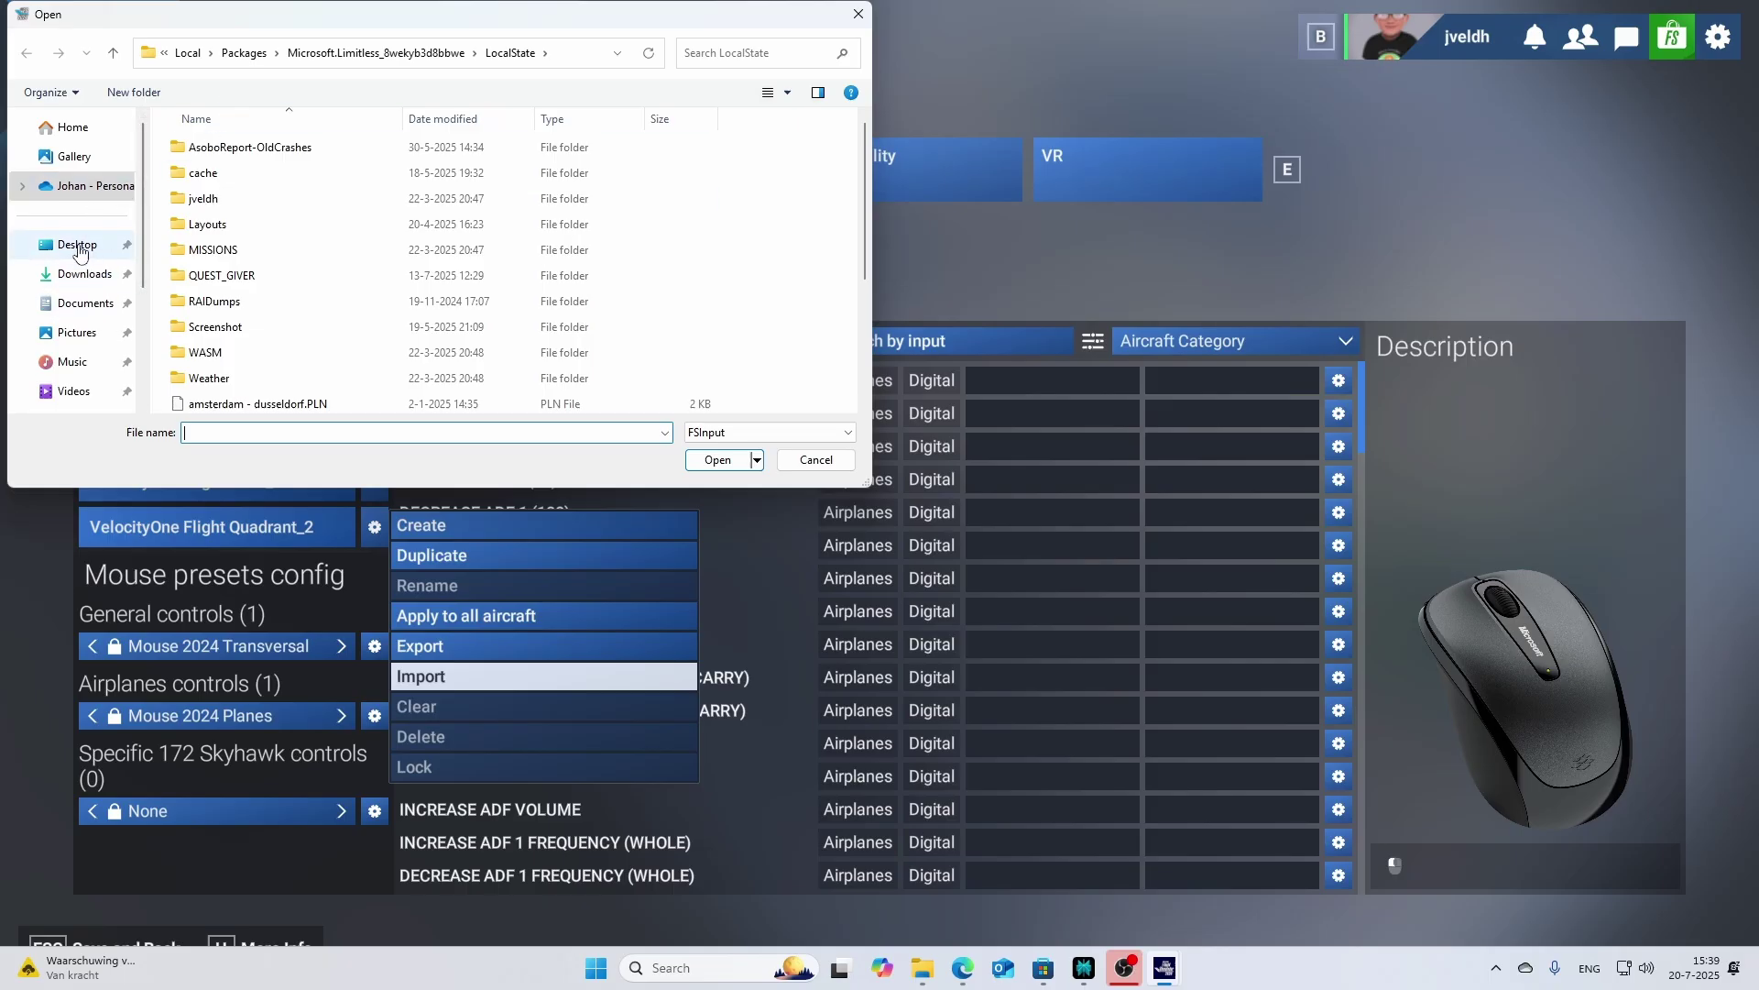
click(601, 56)
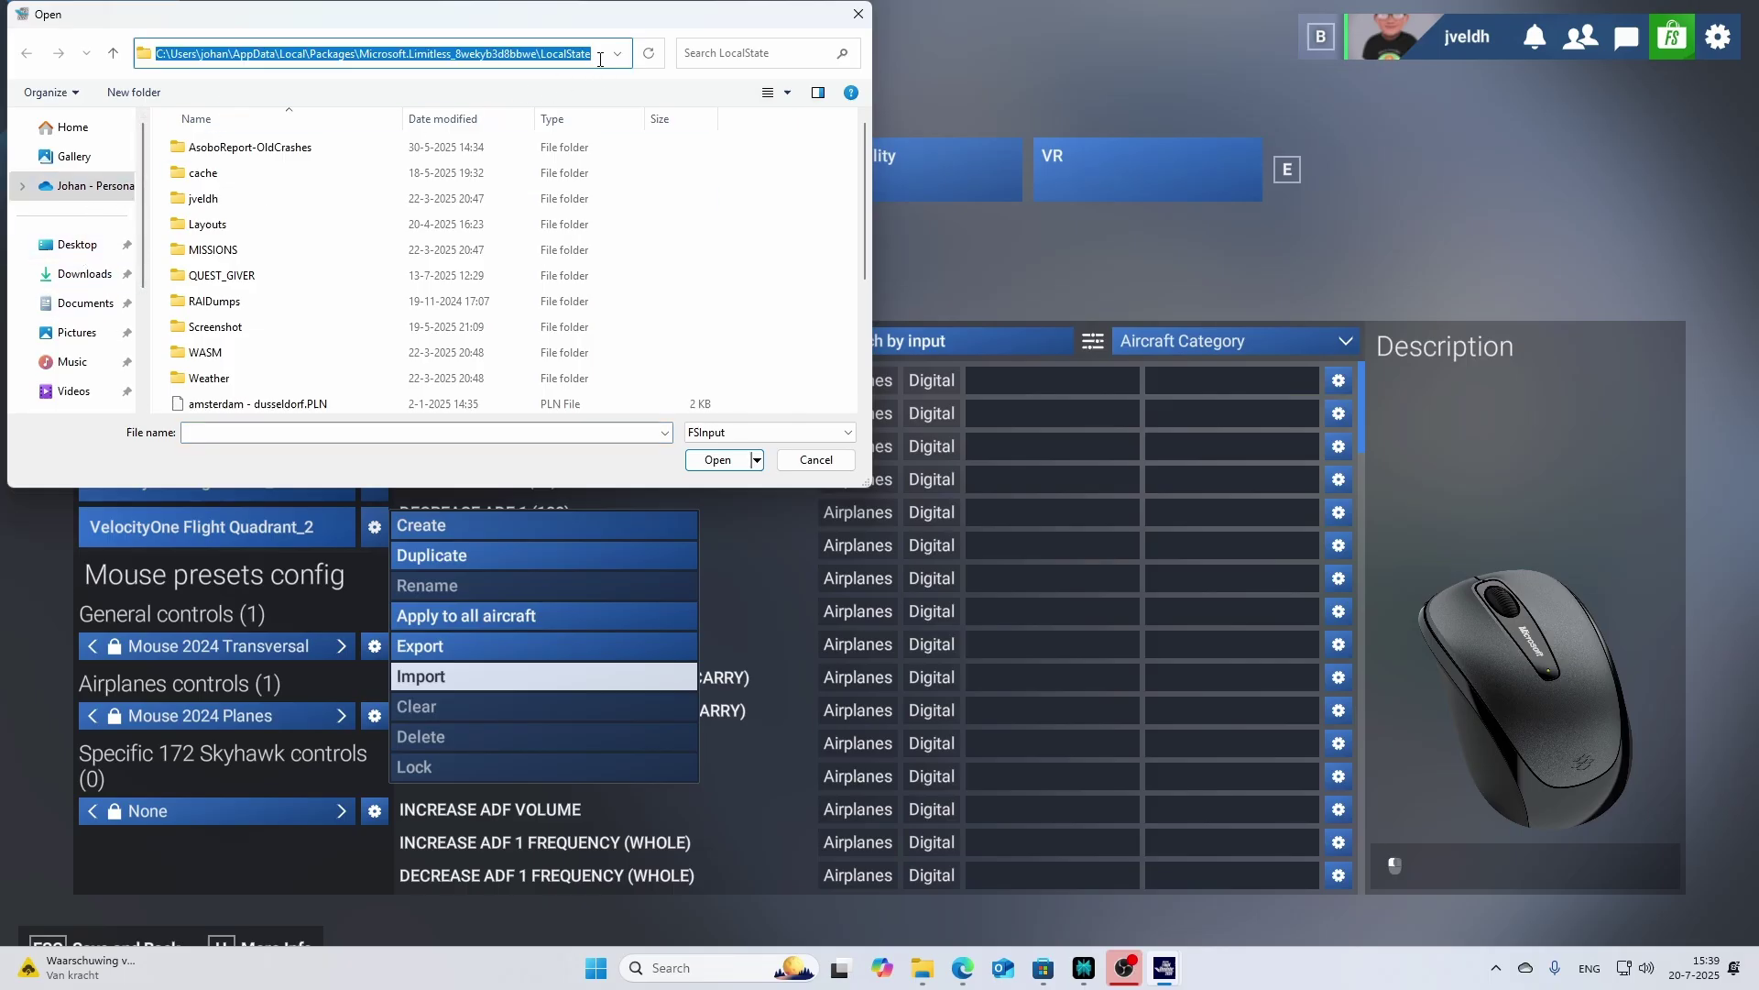
text(c:\)
key(Return)
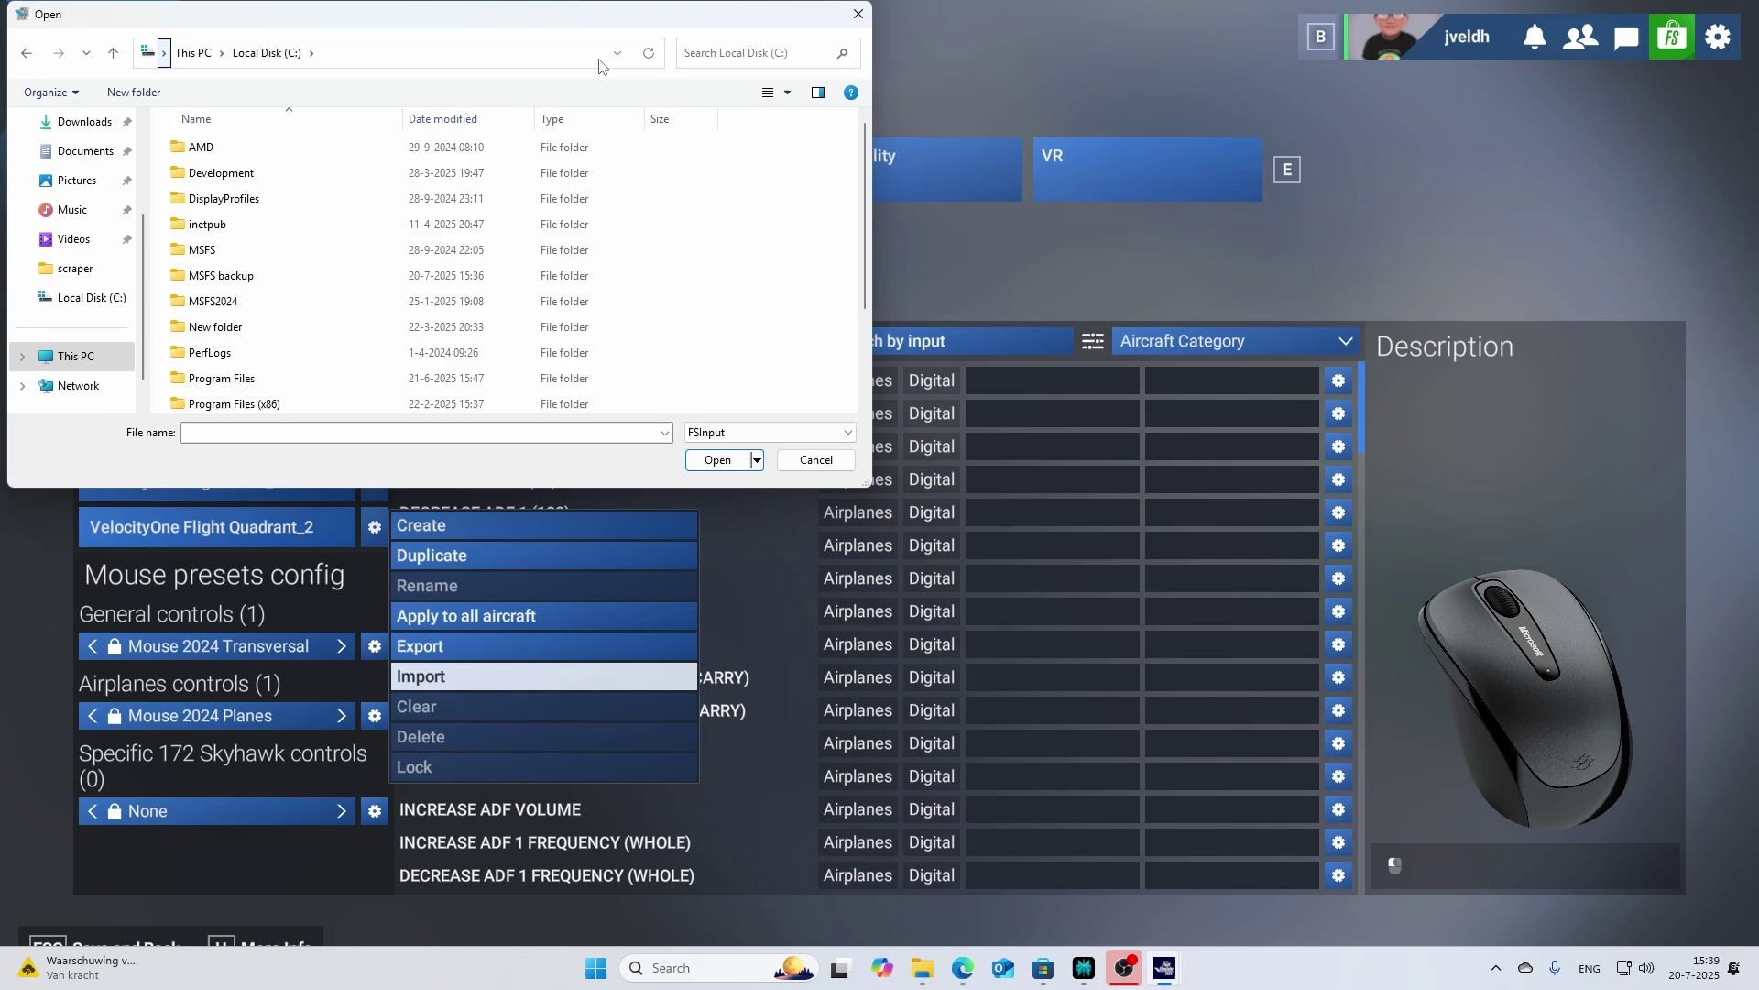
double_click(212, 280)
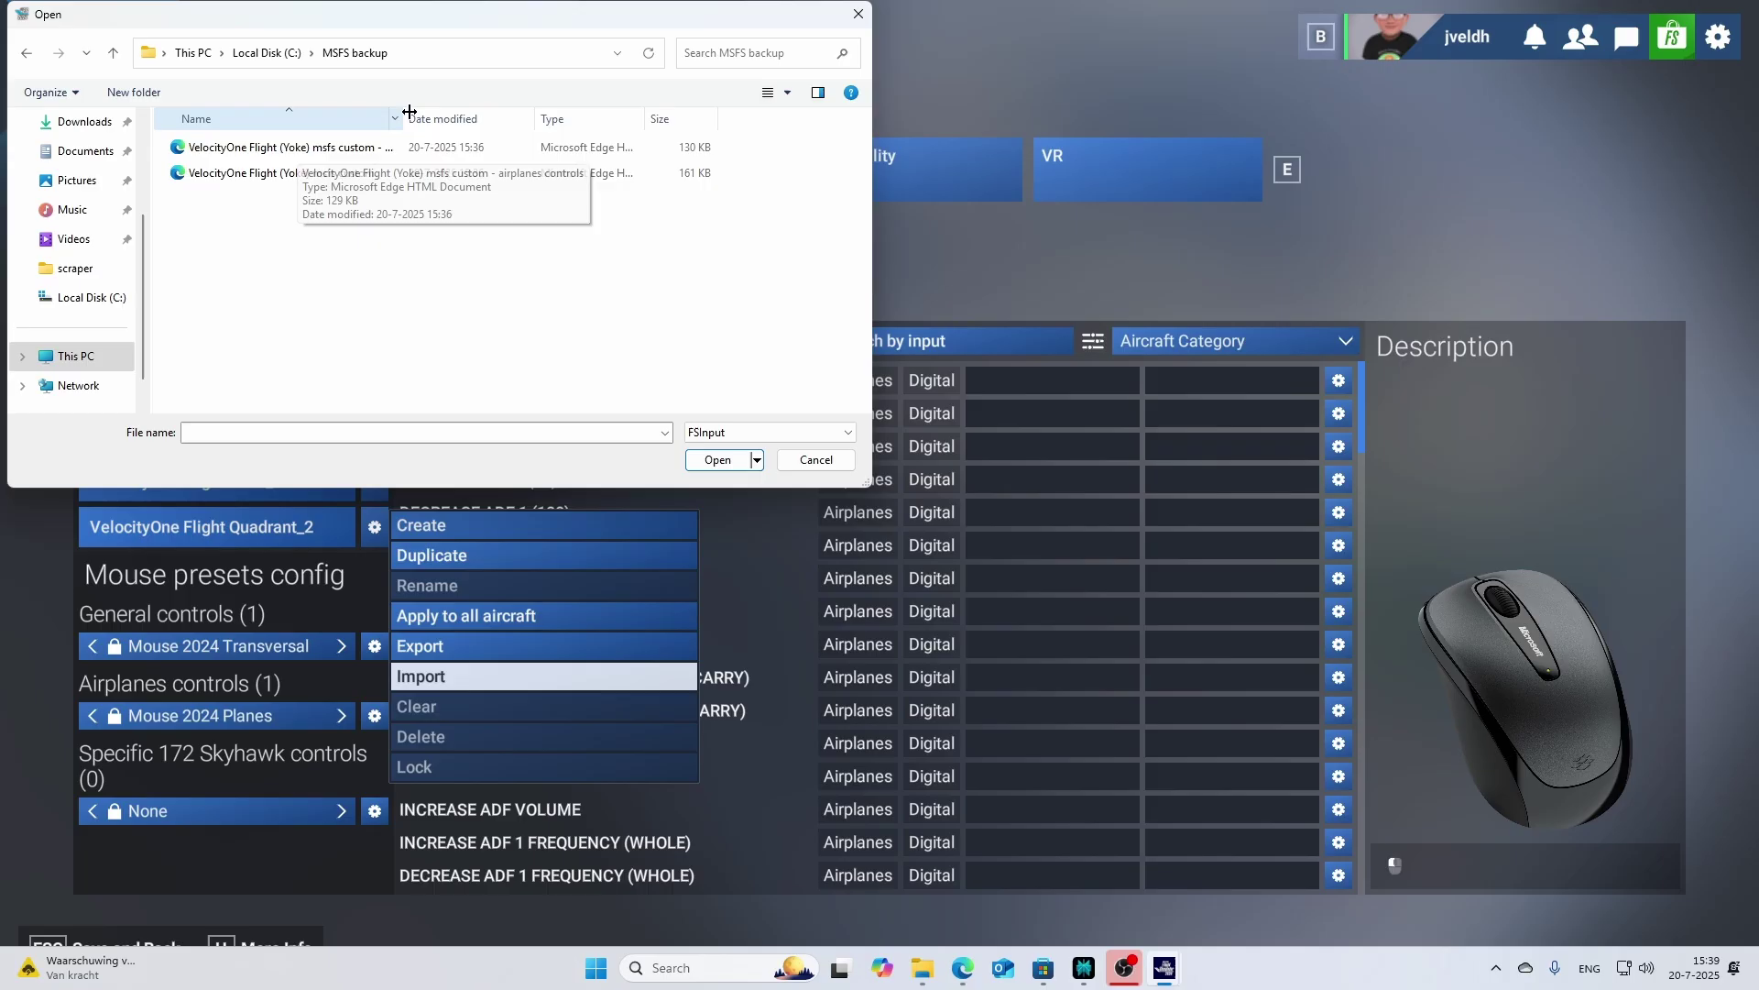
drag(405, 124, 547, 125)
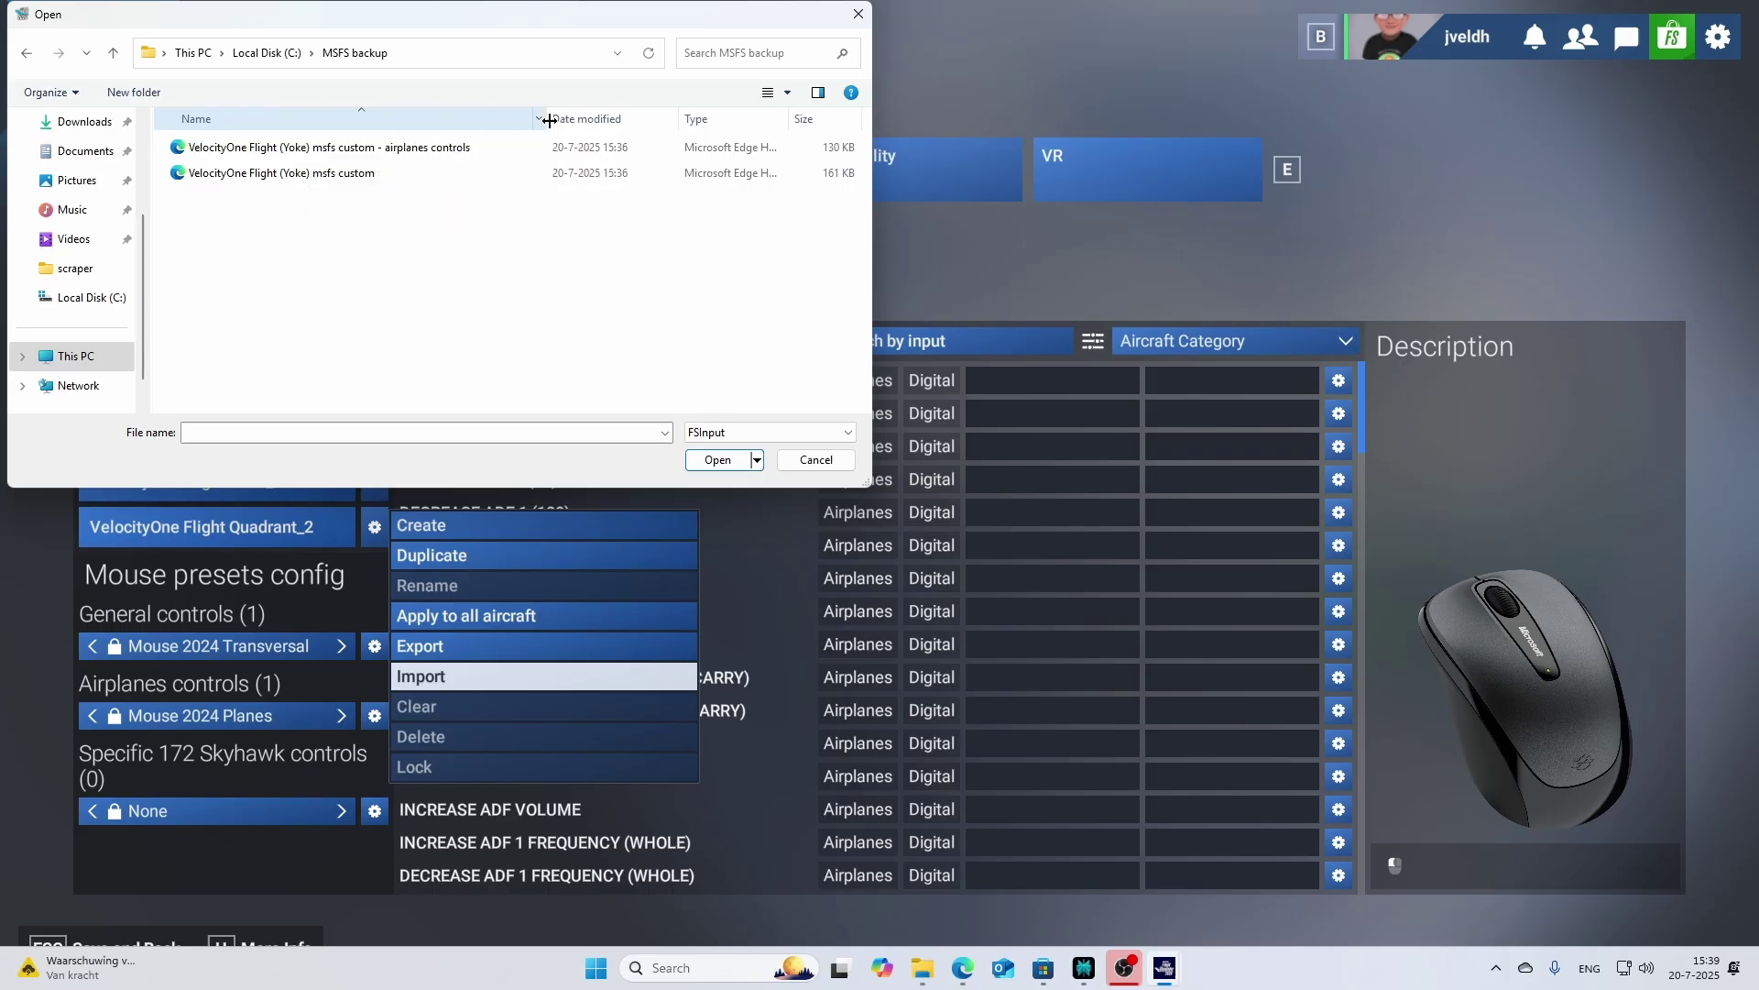
Try to import the file "VelocityOne Flight (Yoke) msfs custom" into the mouse's General controls and dismiss the resulting message.
click(357, 177)
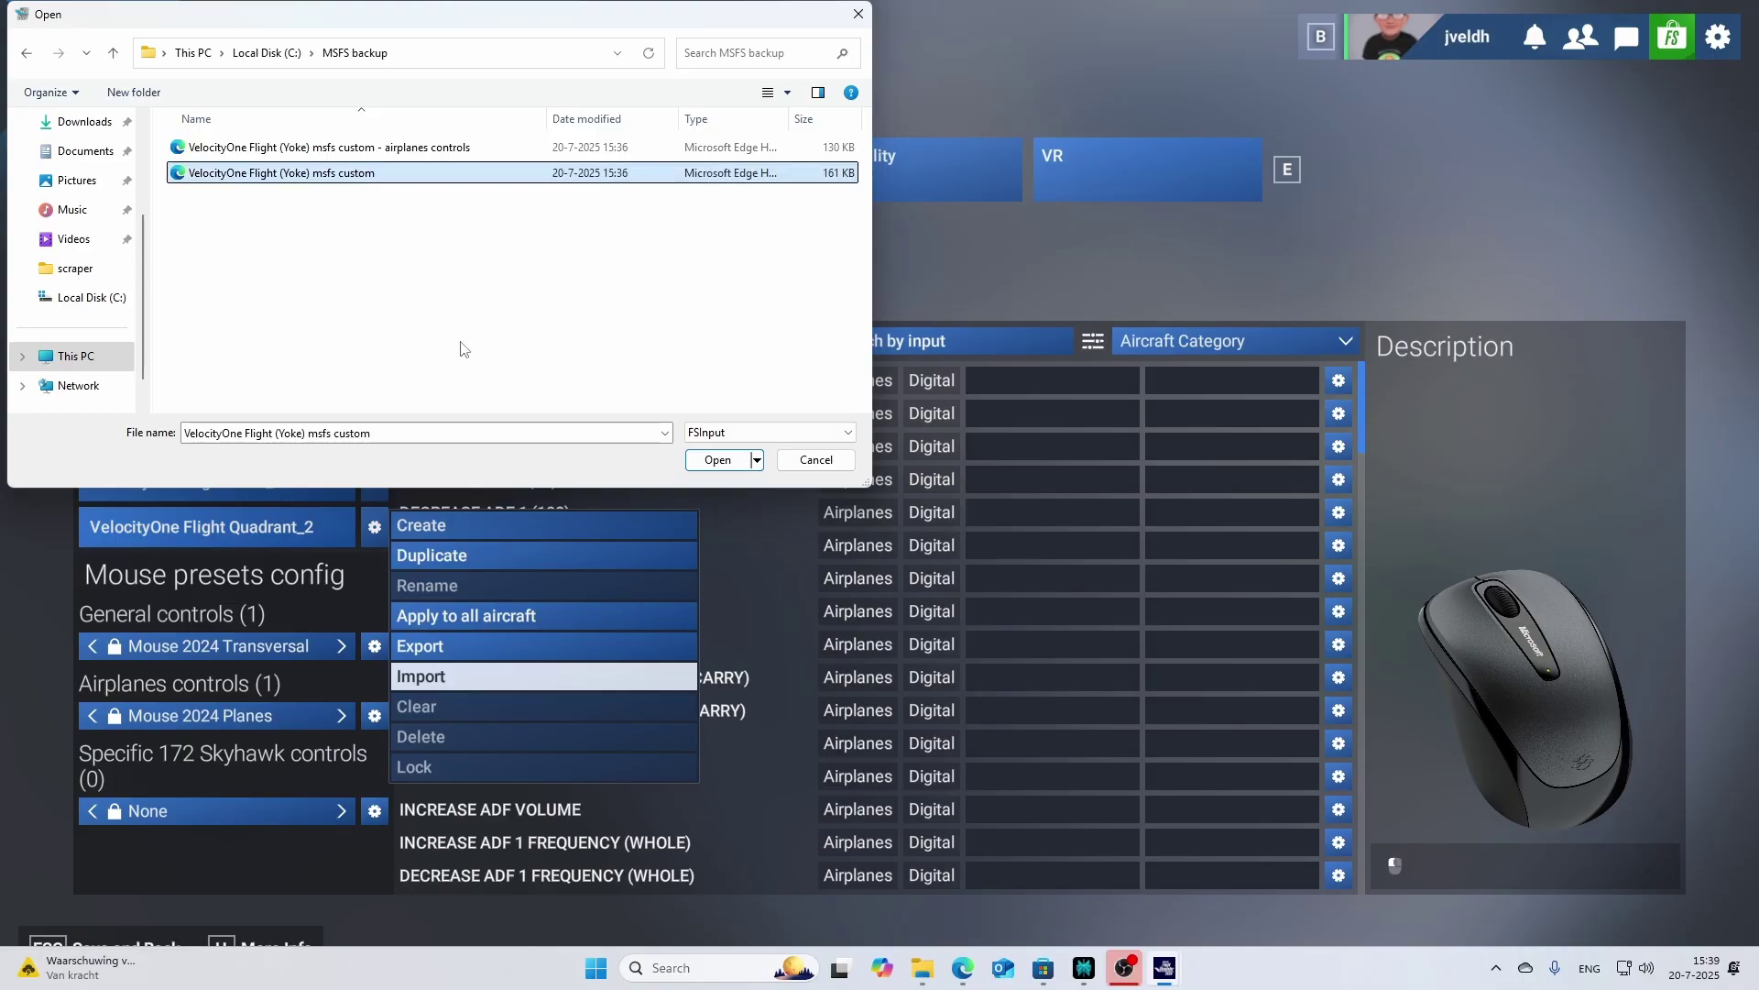
click(717, 459)
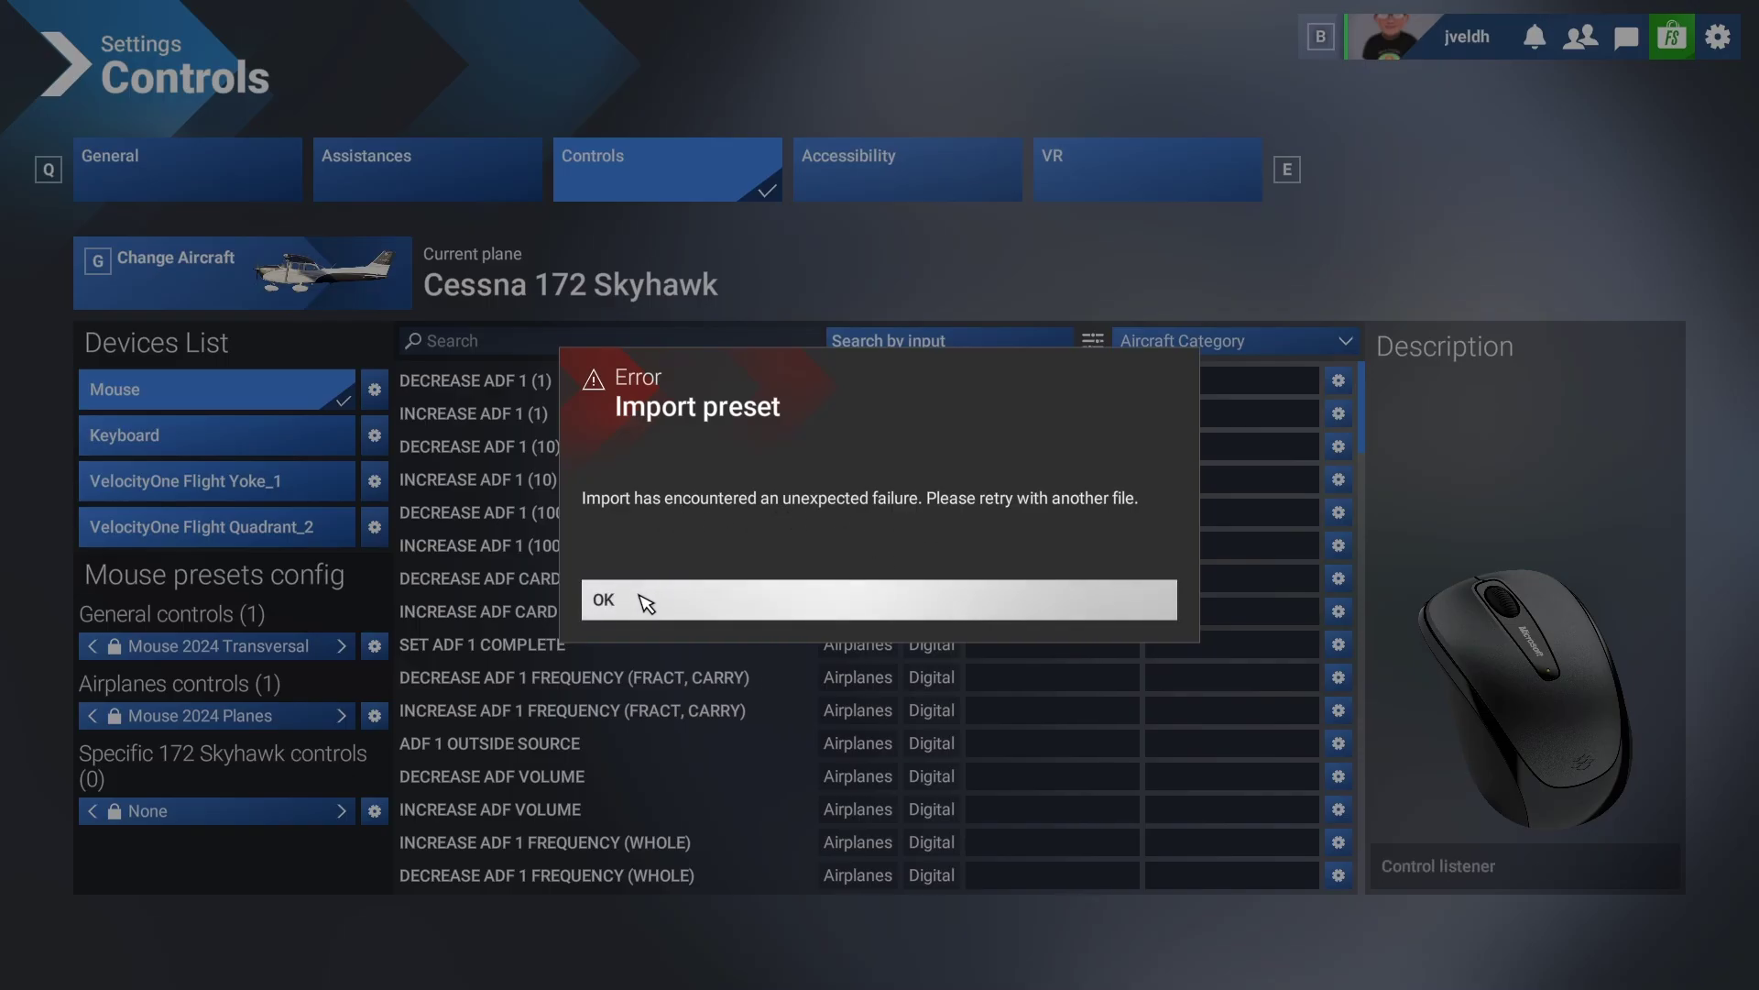
click(642, 609)
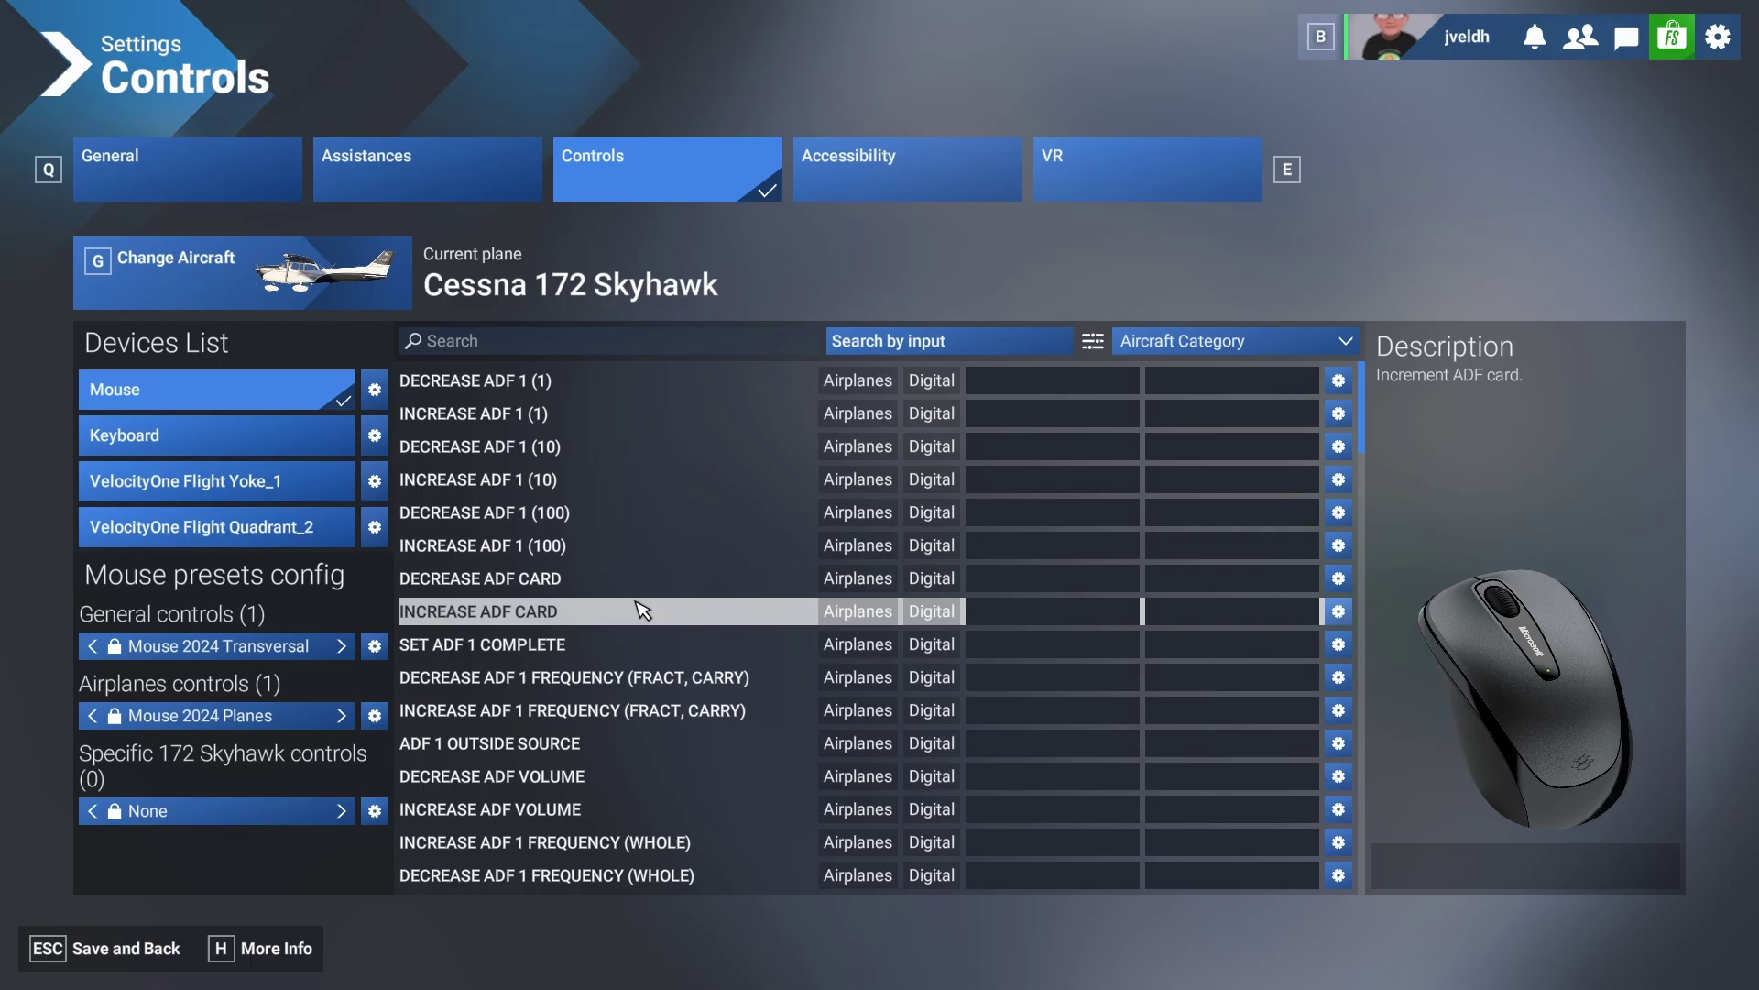
Select the VelocityOne Flight Yoke_1, start importing a General controls preset and browse to C:\MSFS backup.
click(227, 493)
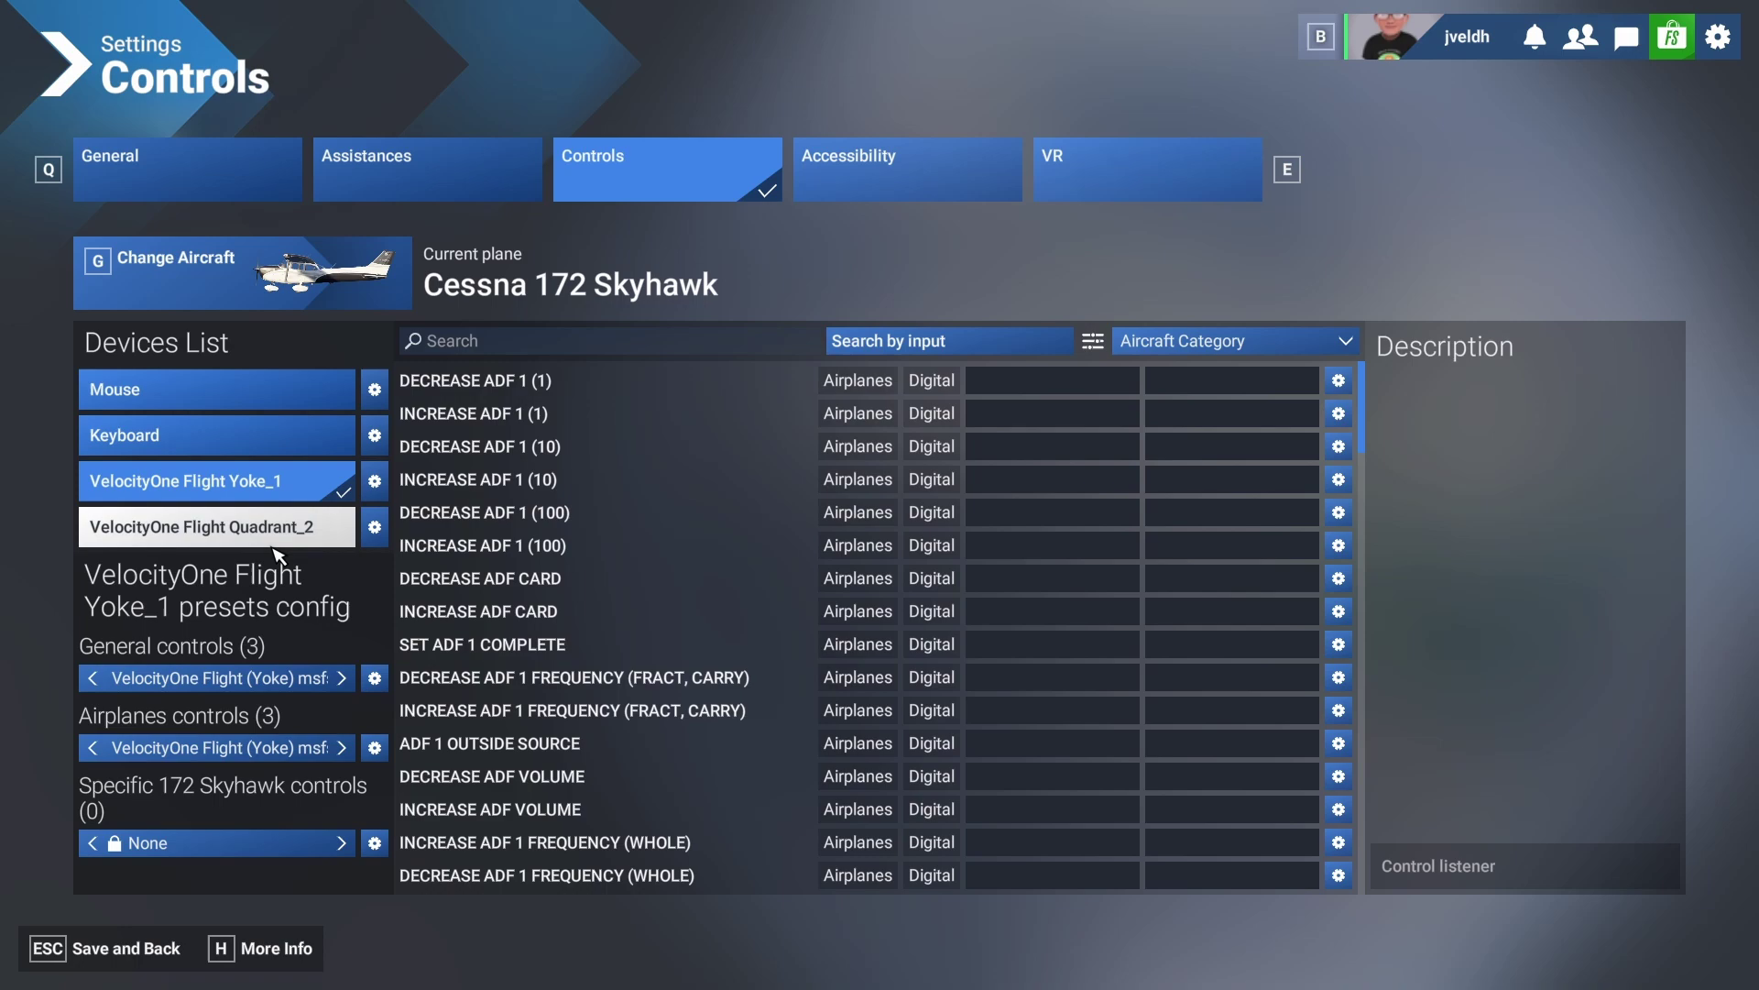
click(375, 679)
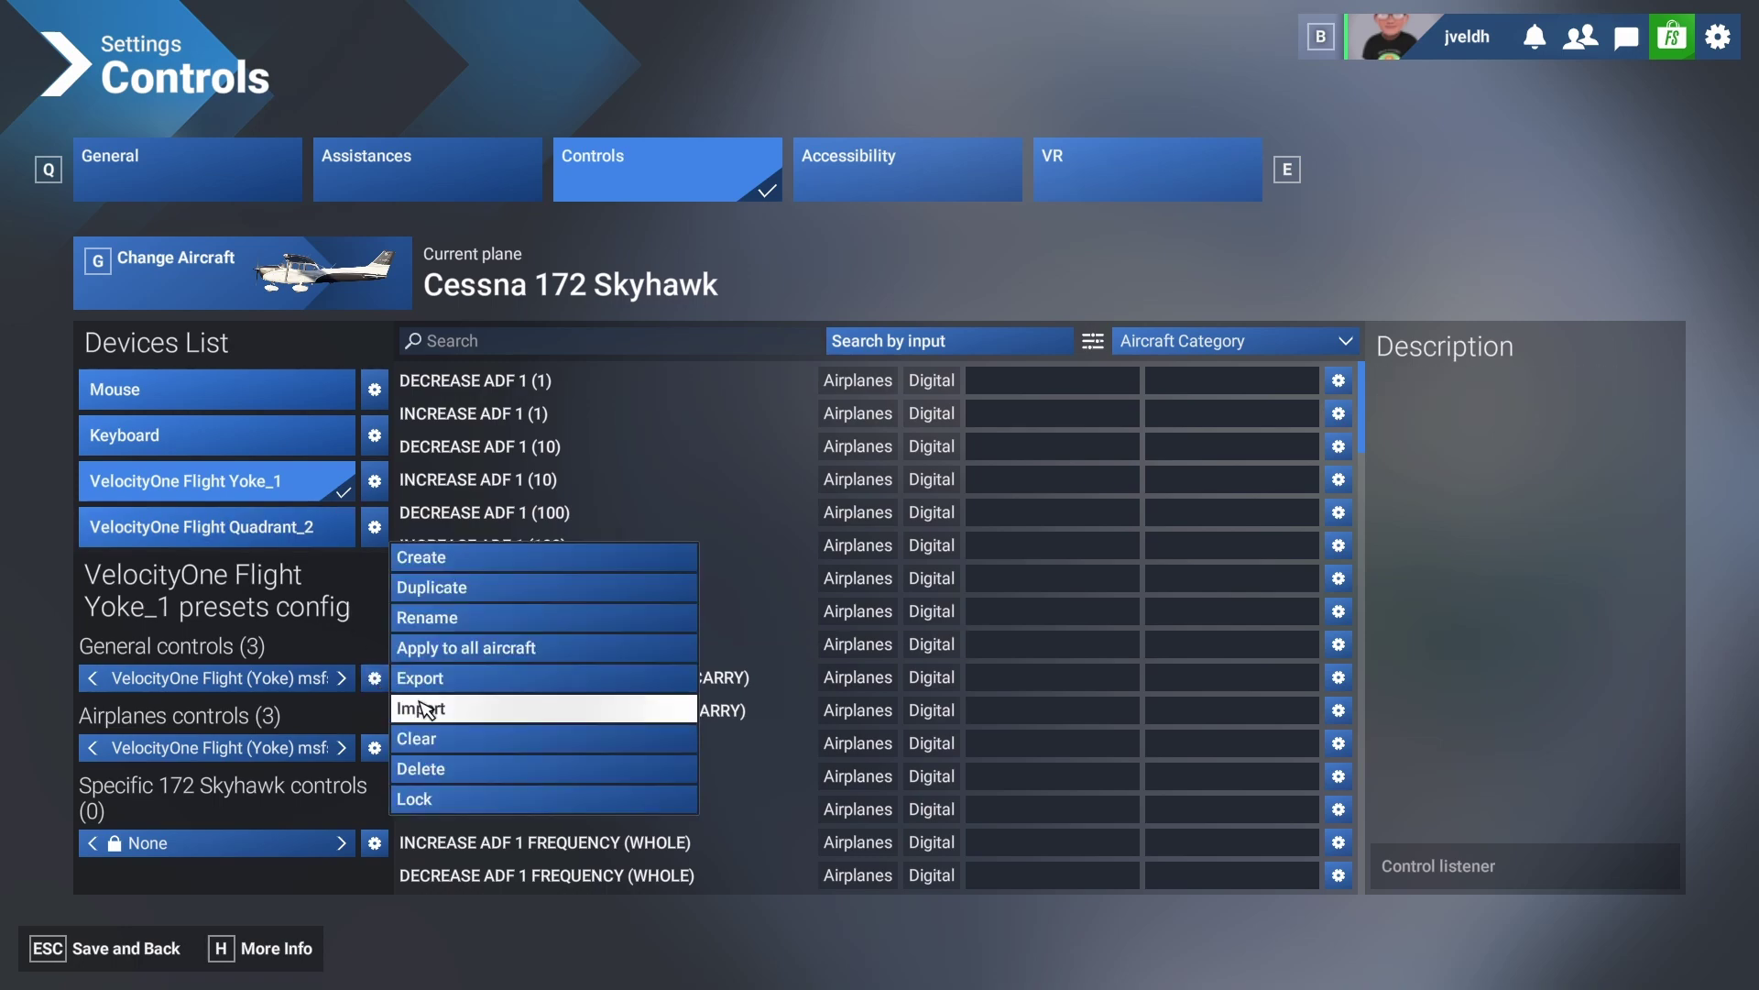
click(423, 709)
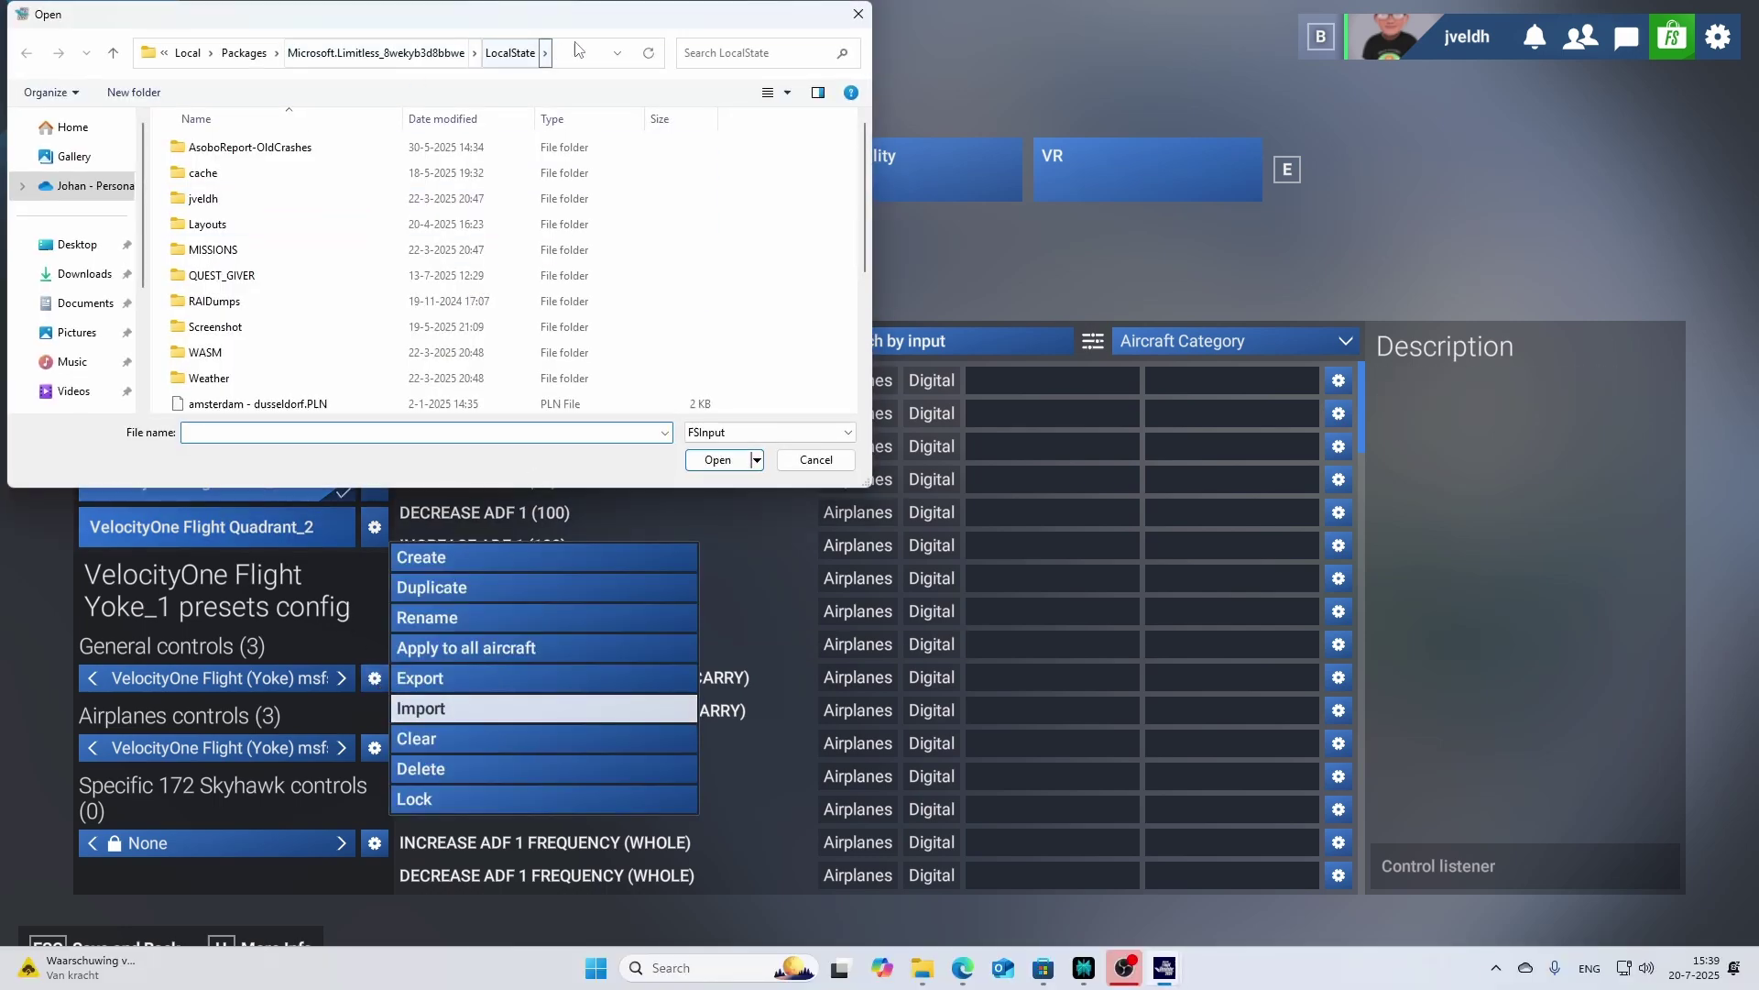
click(592, 53)
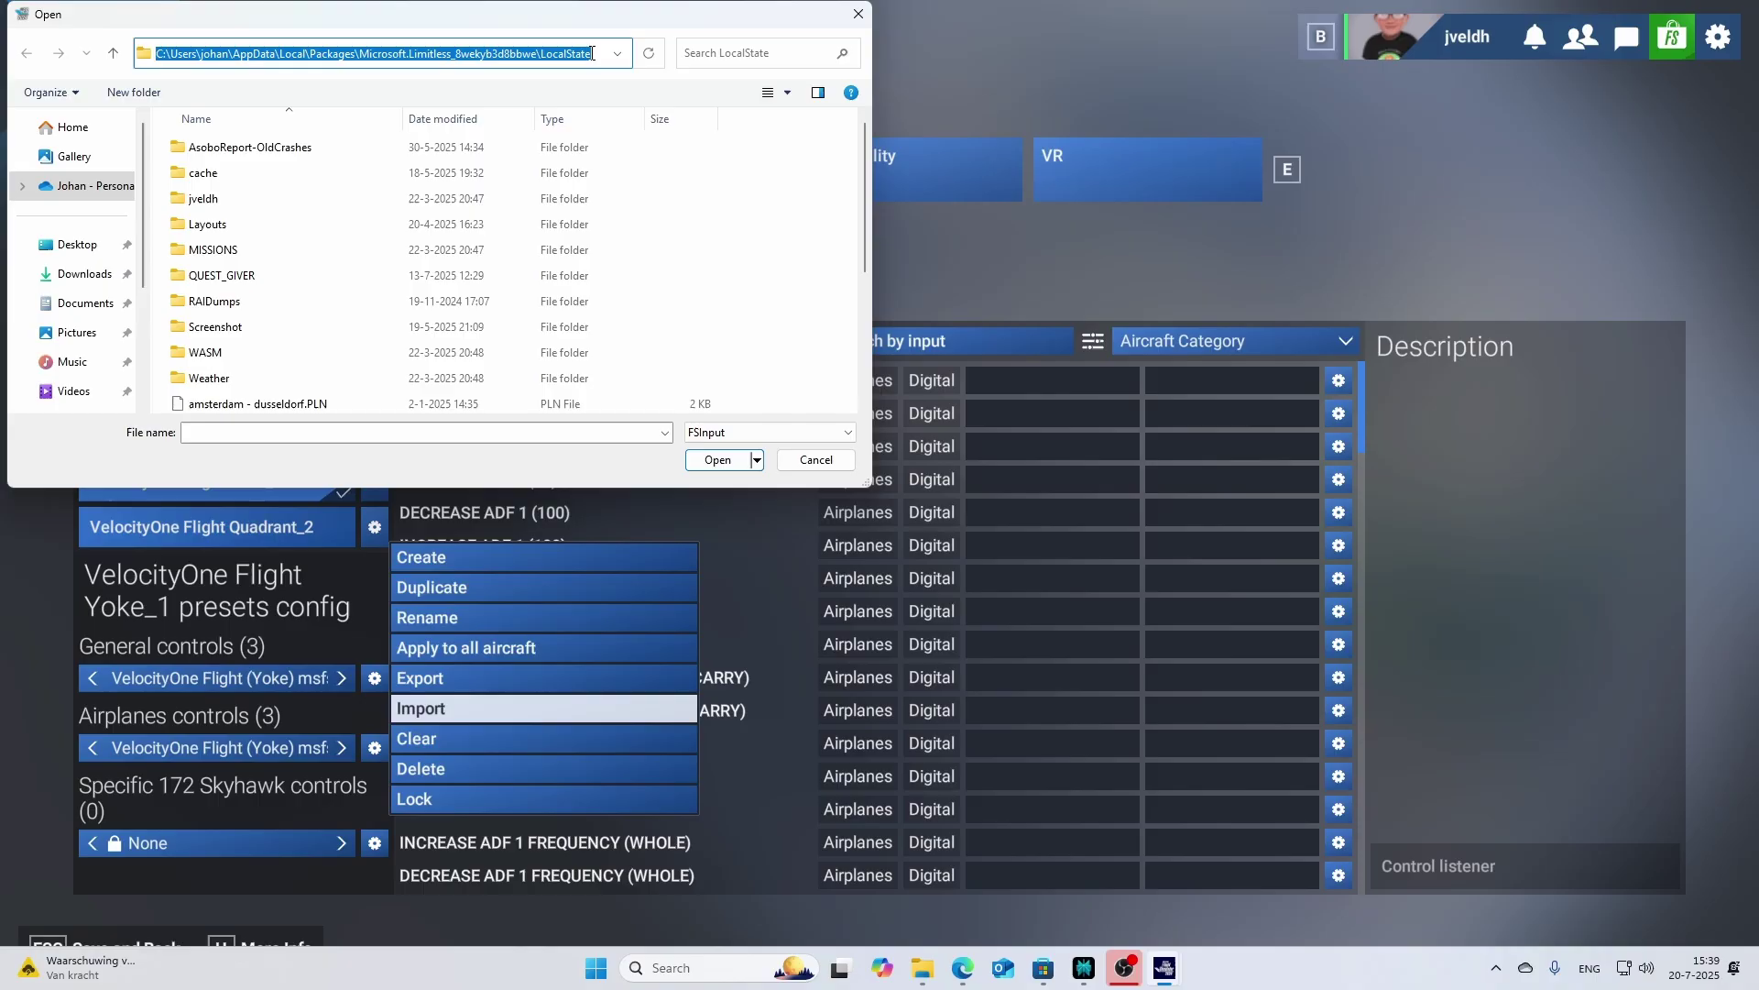
text(c:)
key(Return)
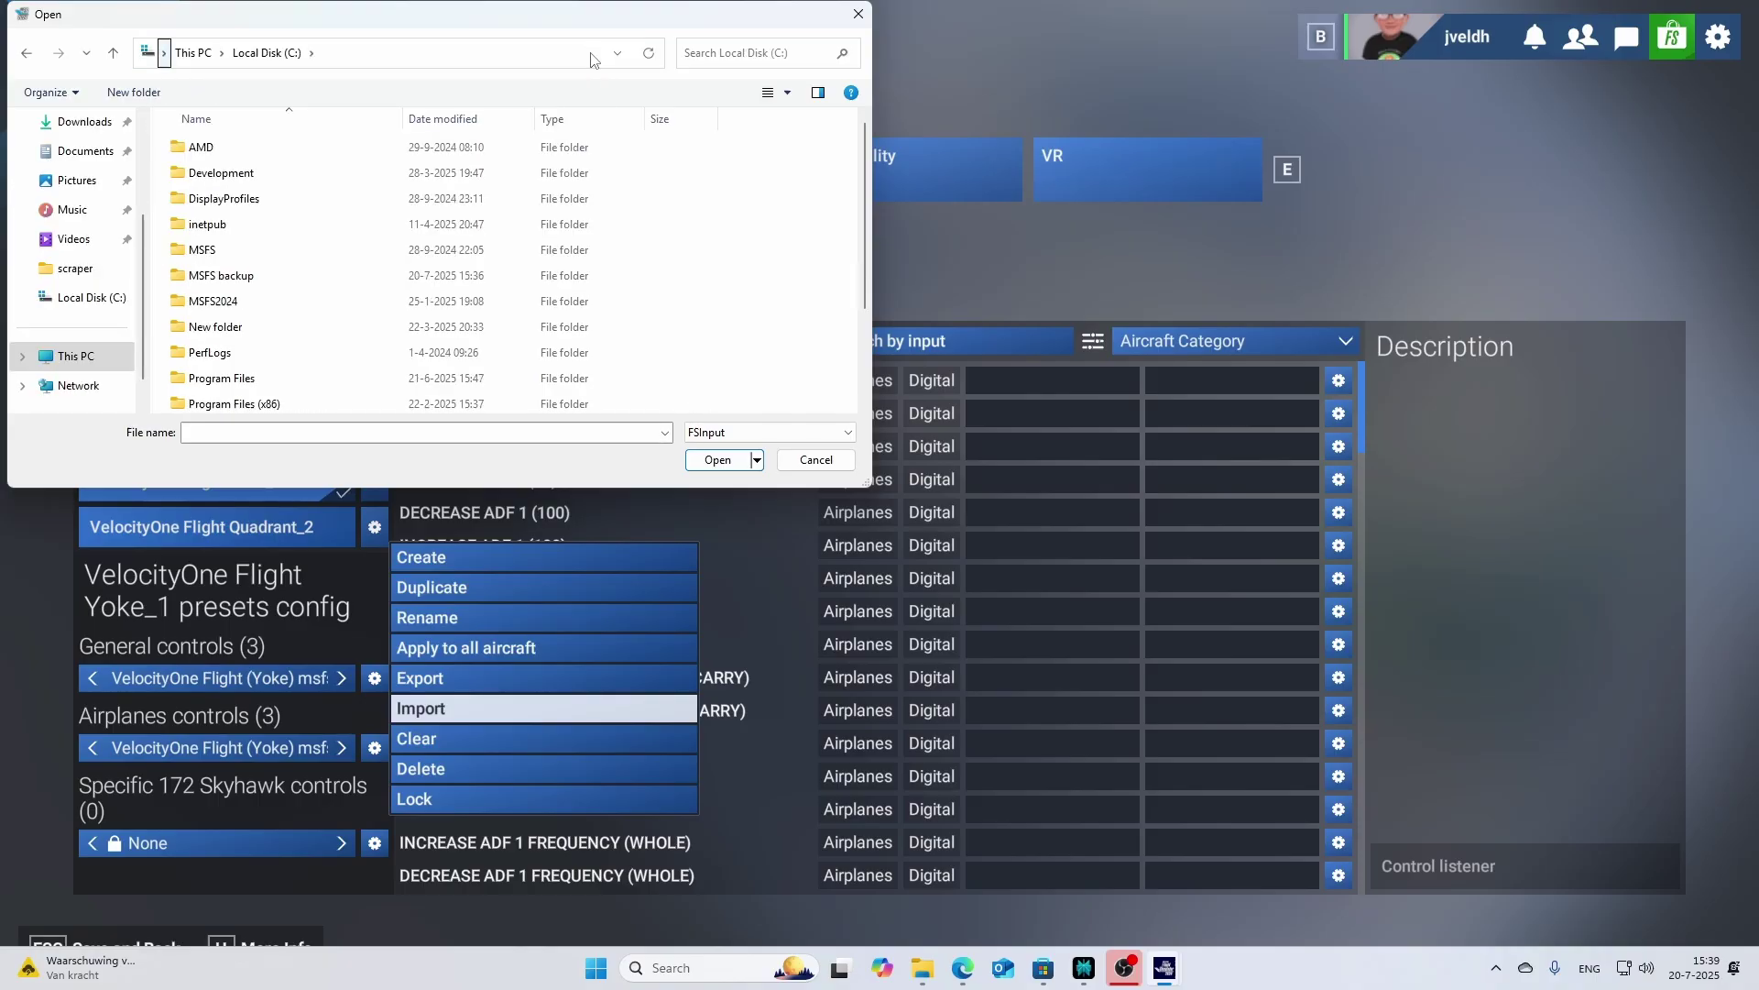
double_click(249, 276)
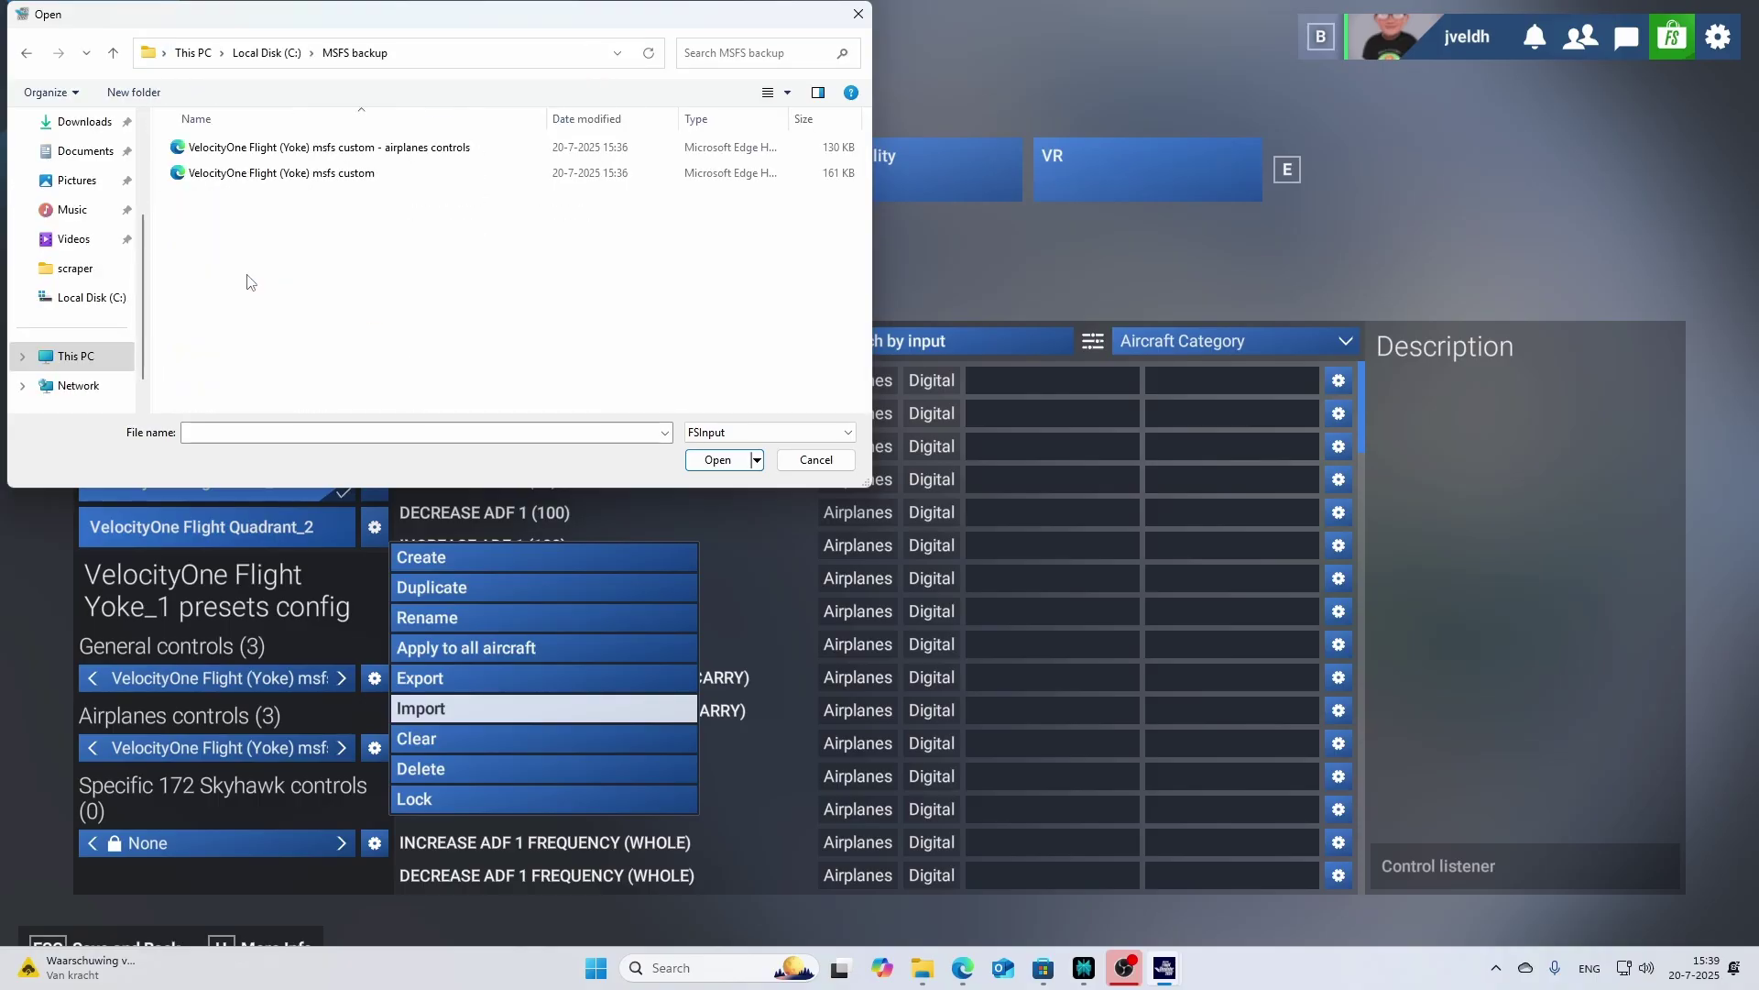
Choose "VelocityOne Flight (Yoke) msfs custom" for the import, cancel overwriting the existing preset and return to the Controls settings.
double_click(294, 178)
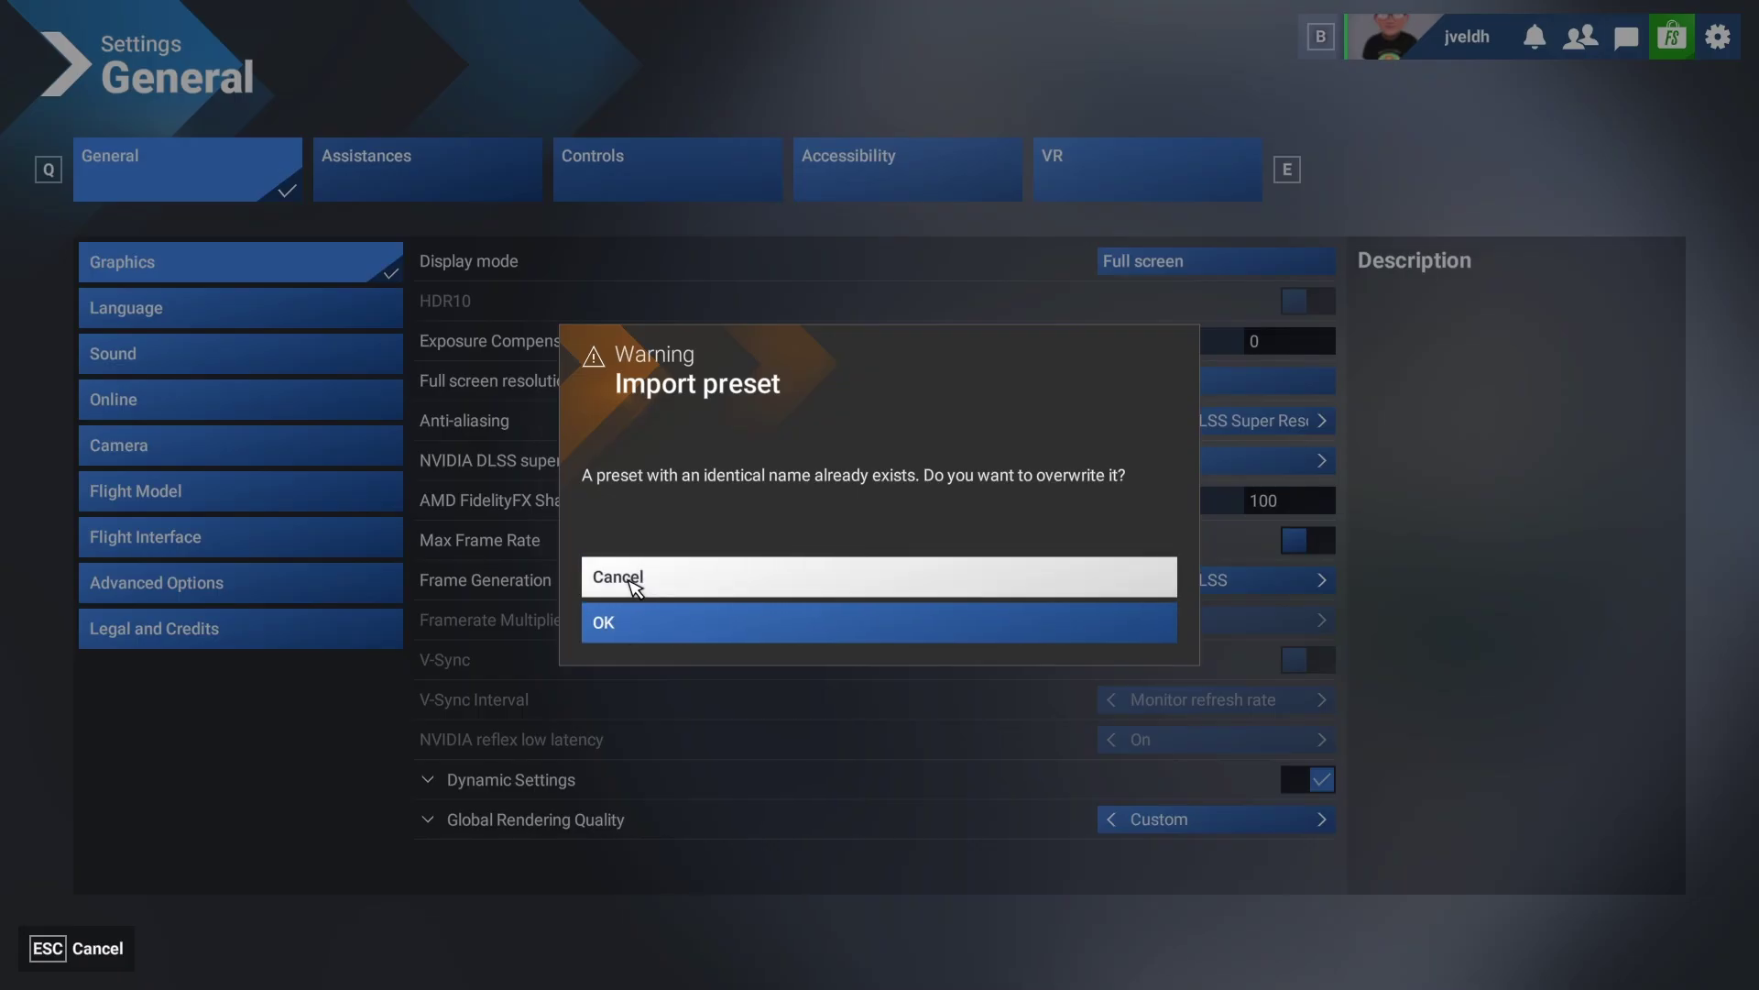
click(632, 581)
click(617, 168)
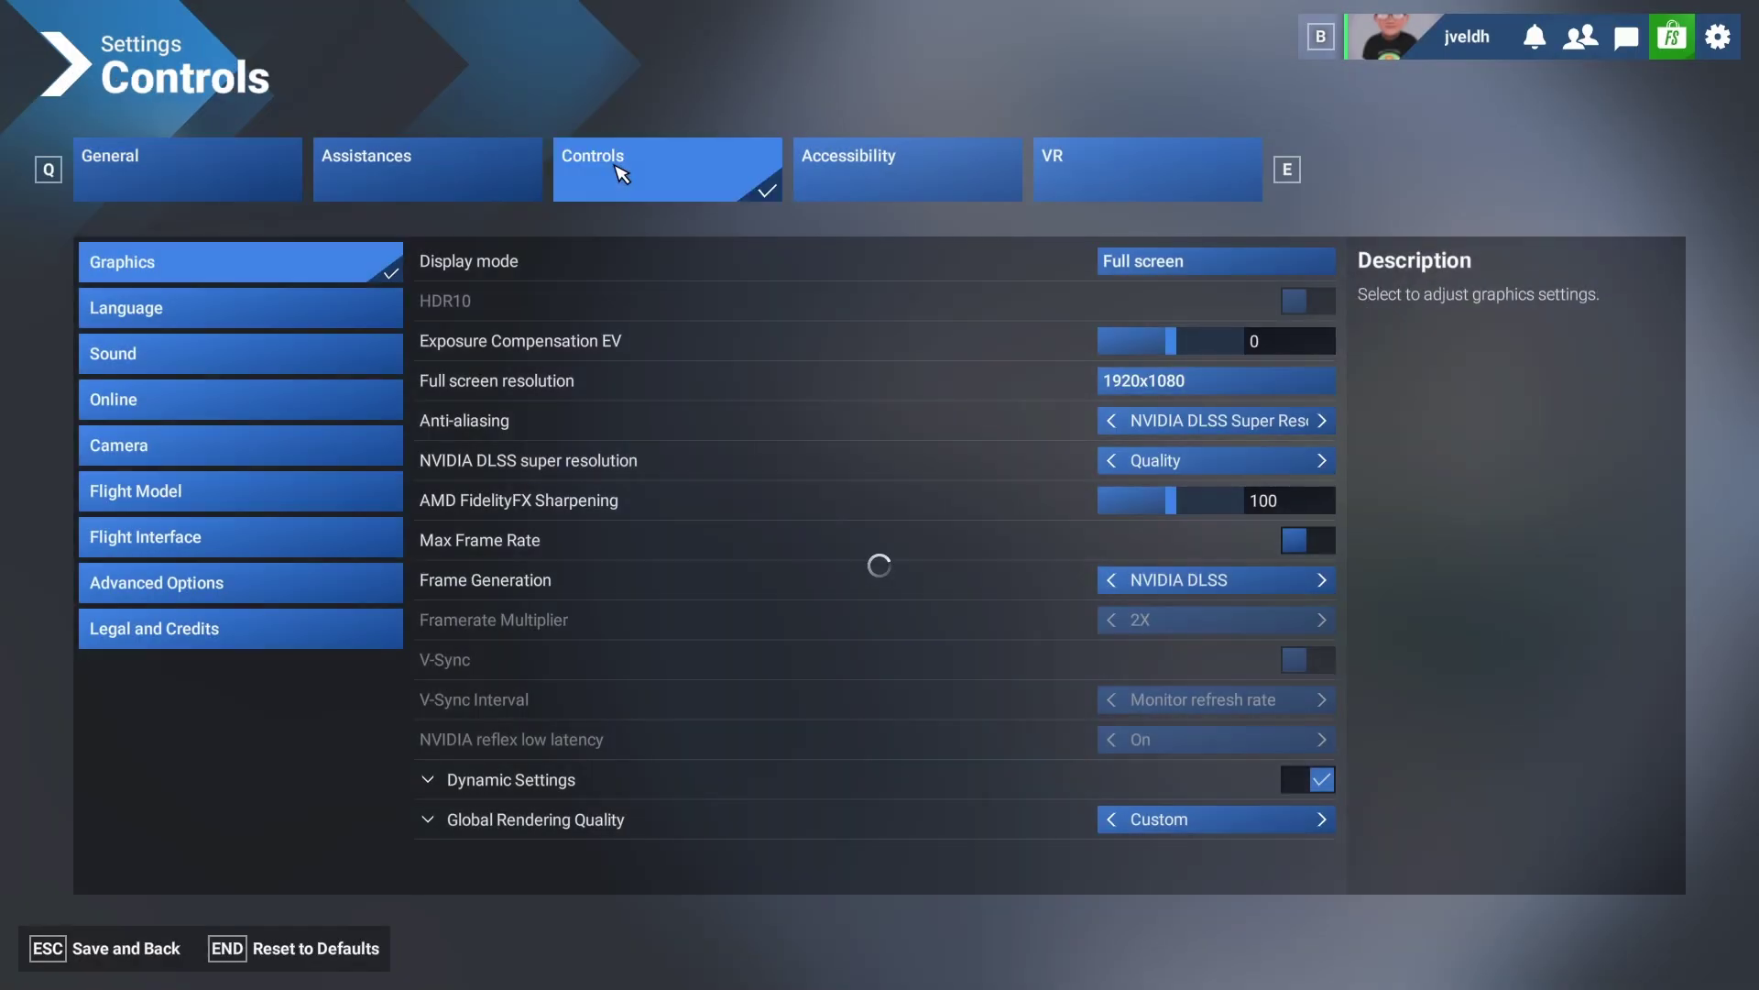